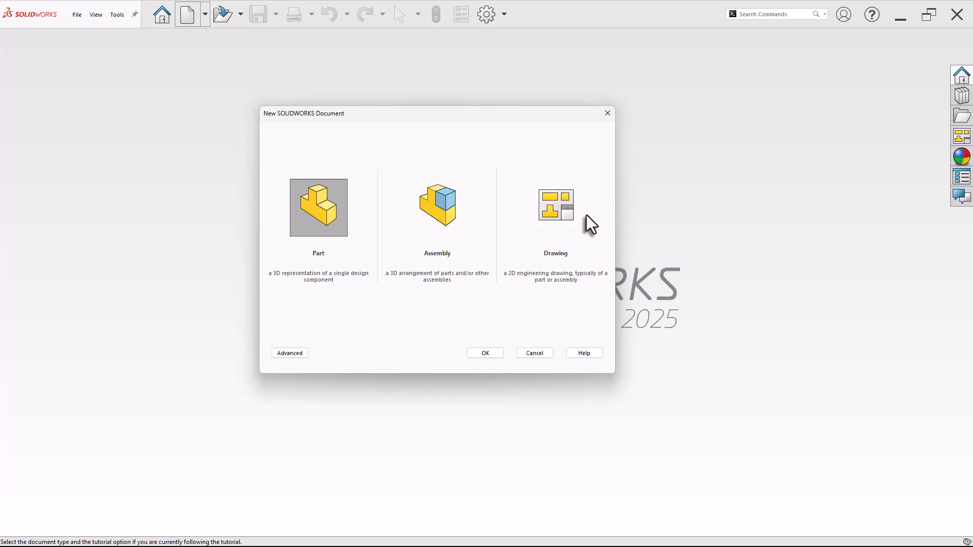
Examine the document templates offered in the advanced Templates and Ganpat University Templates lists, including Part and Drawing.
left_click(292, 353)
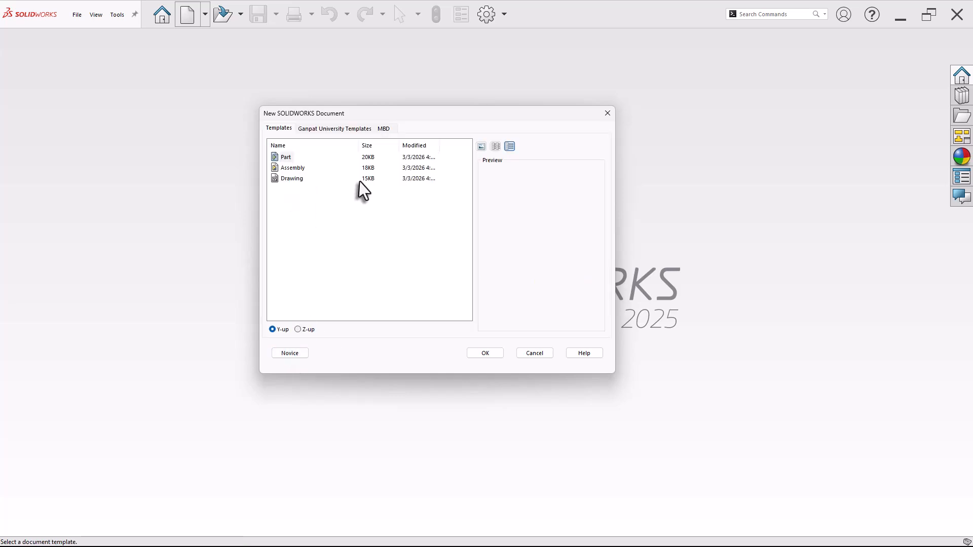
left_click_drag(357, 146, 310, 145)
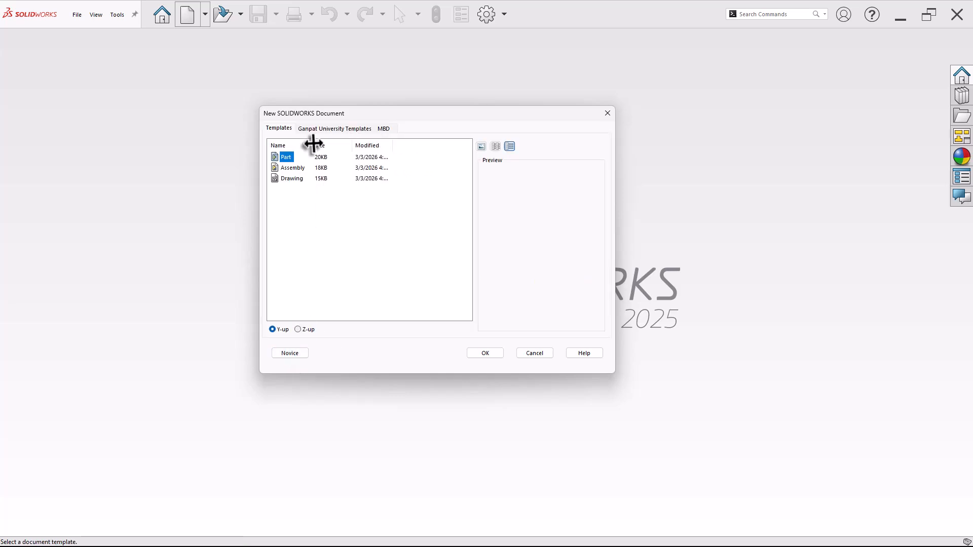
double_click(395, 145)
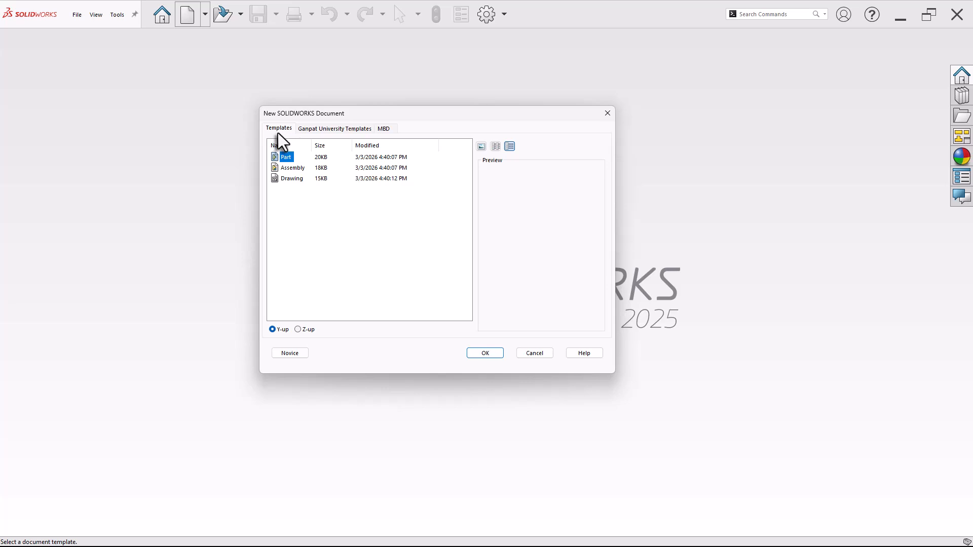
left_click(290, 179)
left_click_drag(310, 146, 319, 146)
left_click(292, 157)
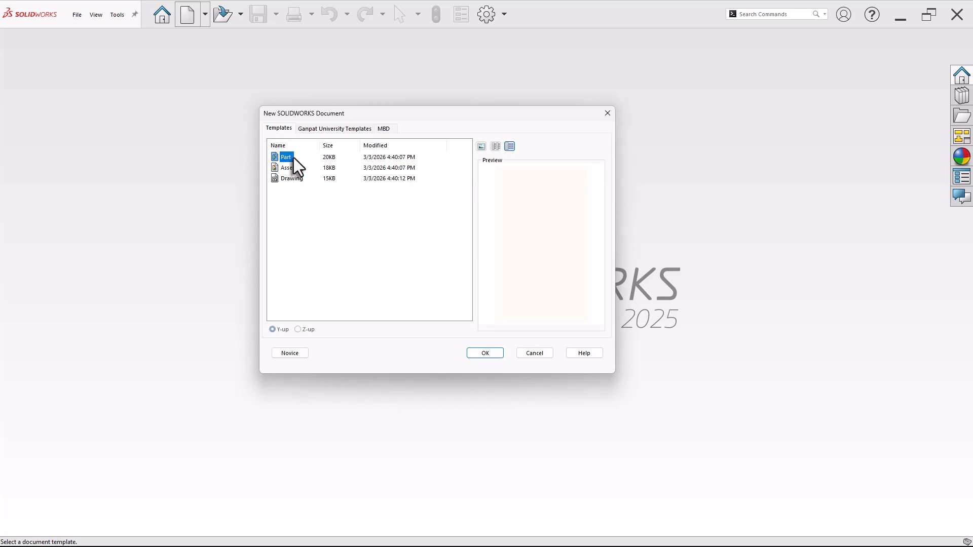
left_click(297, 179)
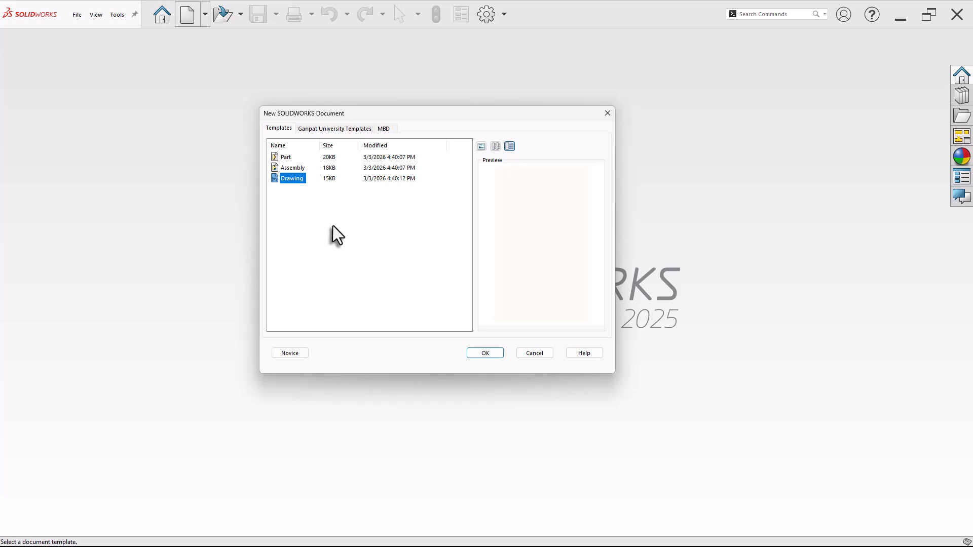
left_click(315, 128)
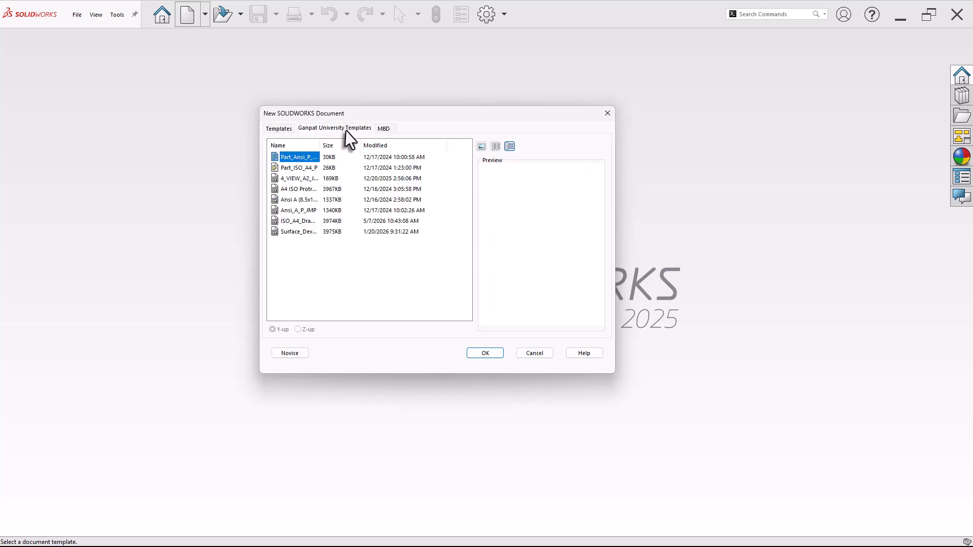
left_click(533, 352)
Examine the folders listed for Document Templates under File Locations in the system options.
left_click(487, 15)
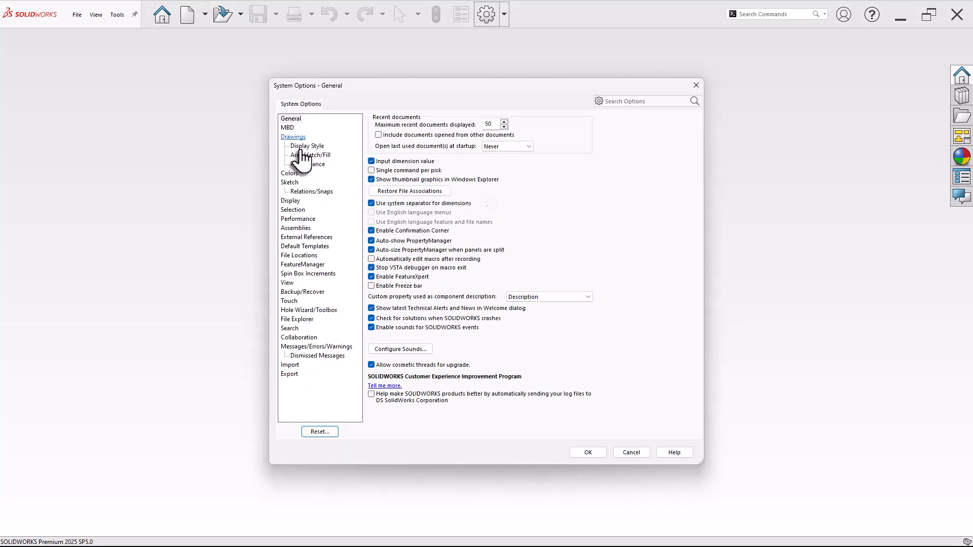
left_click(299, 256)
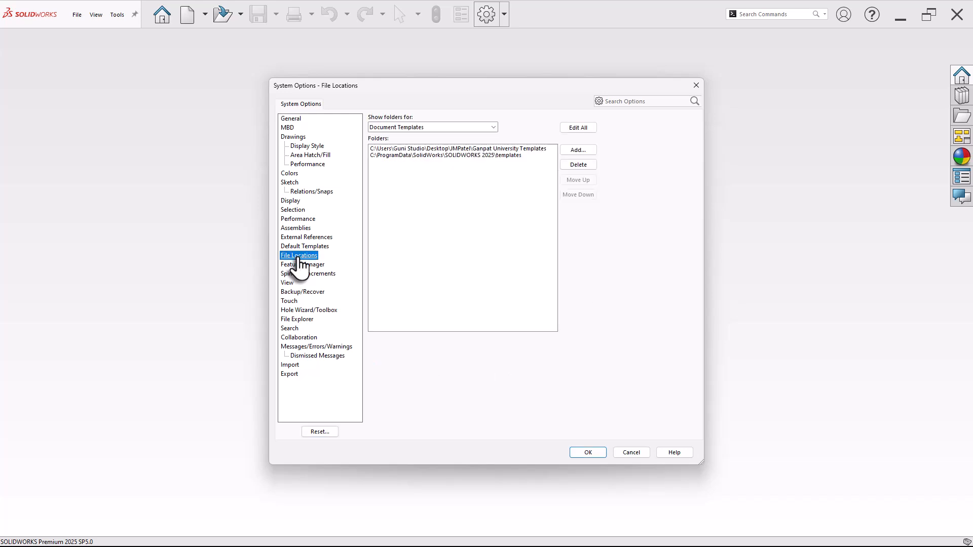
left_click(473, 155)
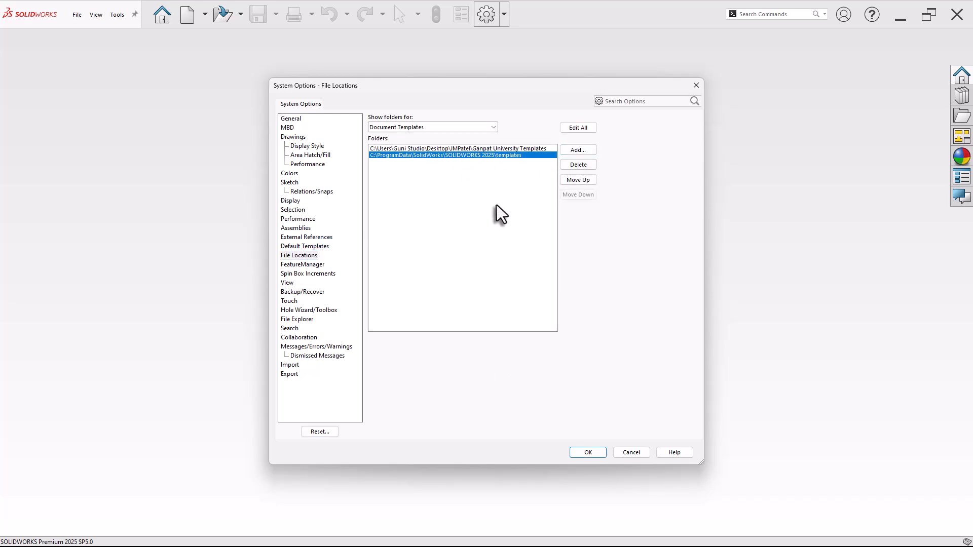
left_click(628, 454)
Create a new document from the Drawing template in the default Templates set.
left_click(188, 19)
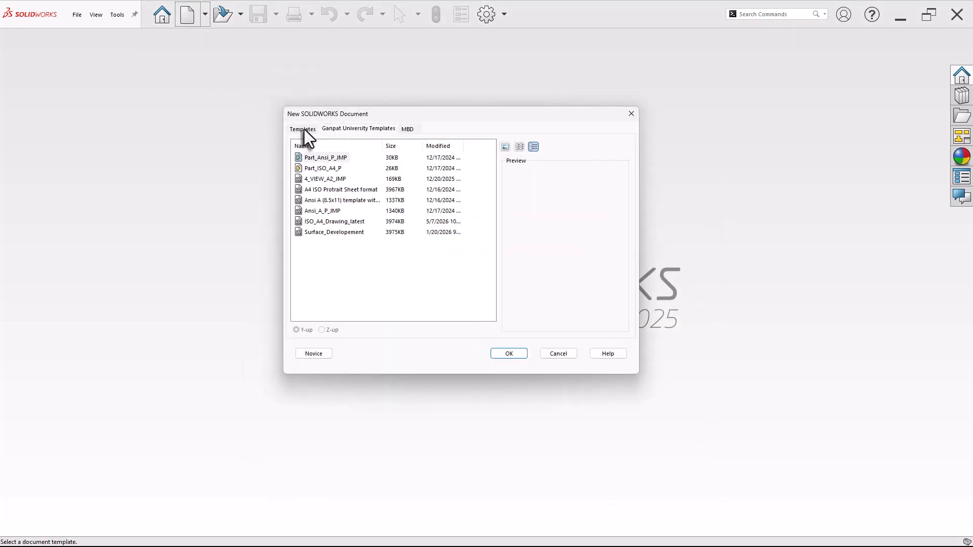
left_click_drag(383, 148, 386, 148)
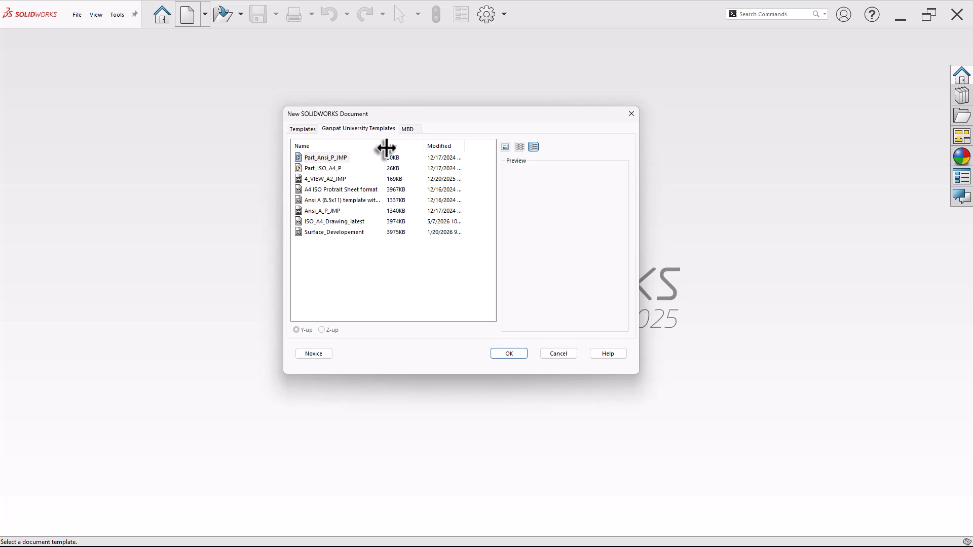
left_click(298, 128)
left_click(310, 181)
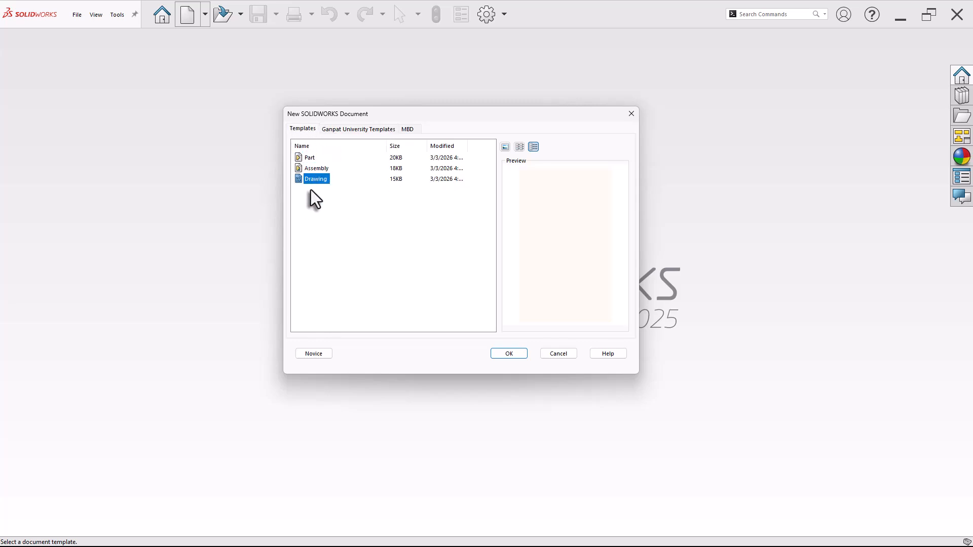
left_click(510, 355)
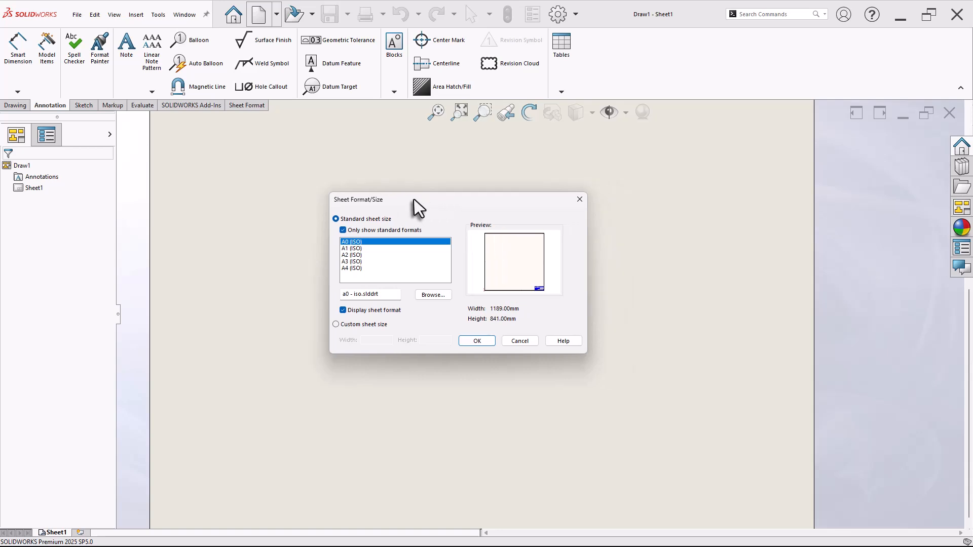
Give the new drawing a custom sheet size of 420 mm wide by 297 mm high, without inserting a model view.
left_click_drag(414, 199, 391, 199)
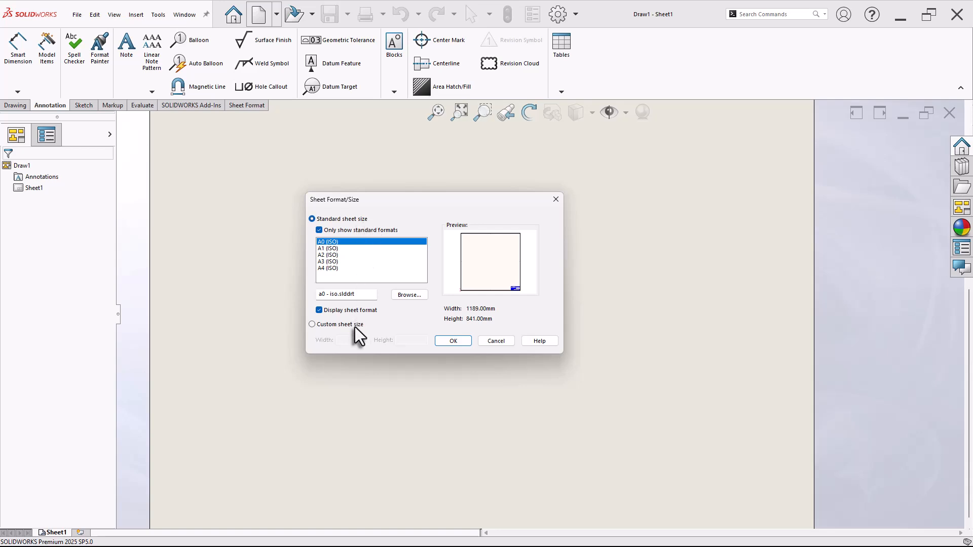
left_click_drag(431, 200, 411, 188)
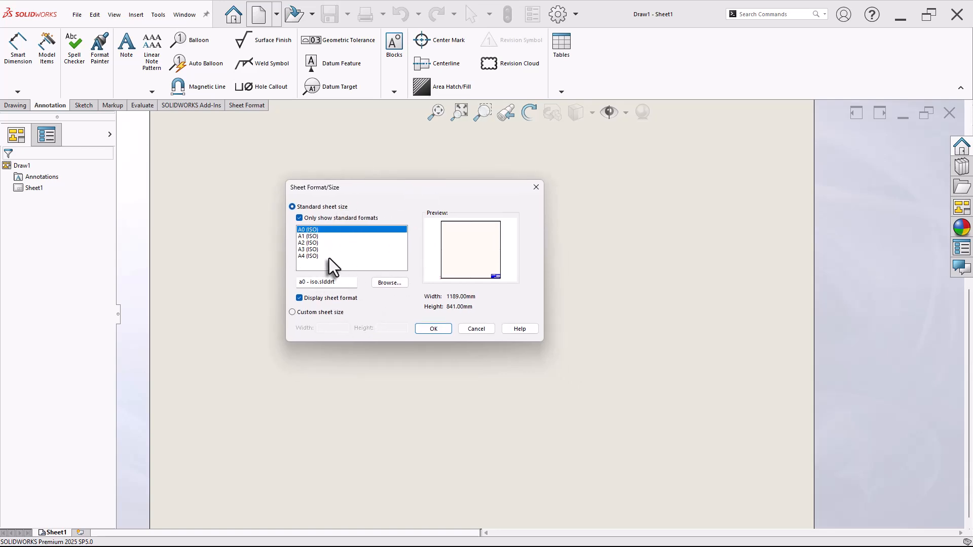
left_click(292, 312)
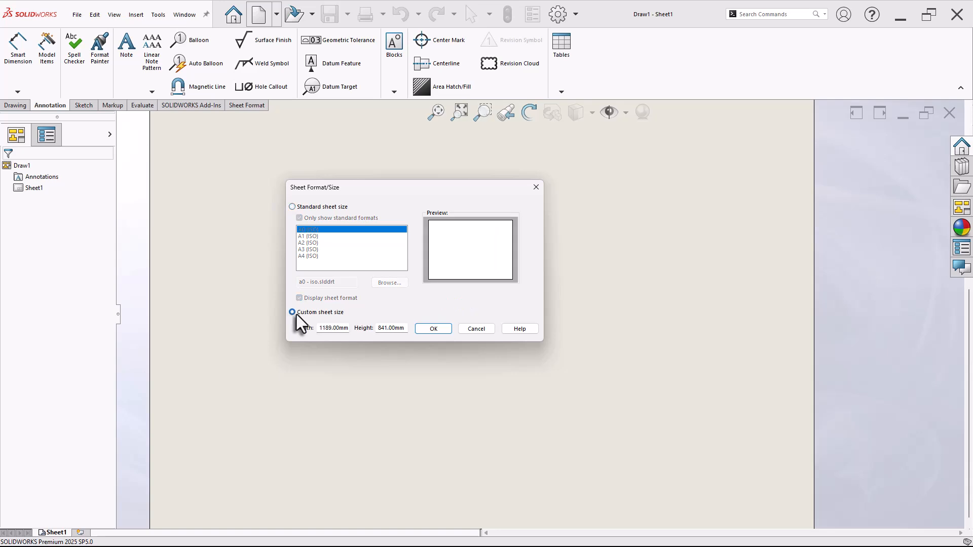
left_click_drag(349, 328, 308, 327)
type("420")
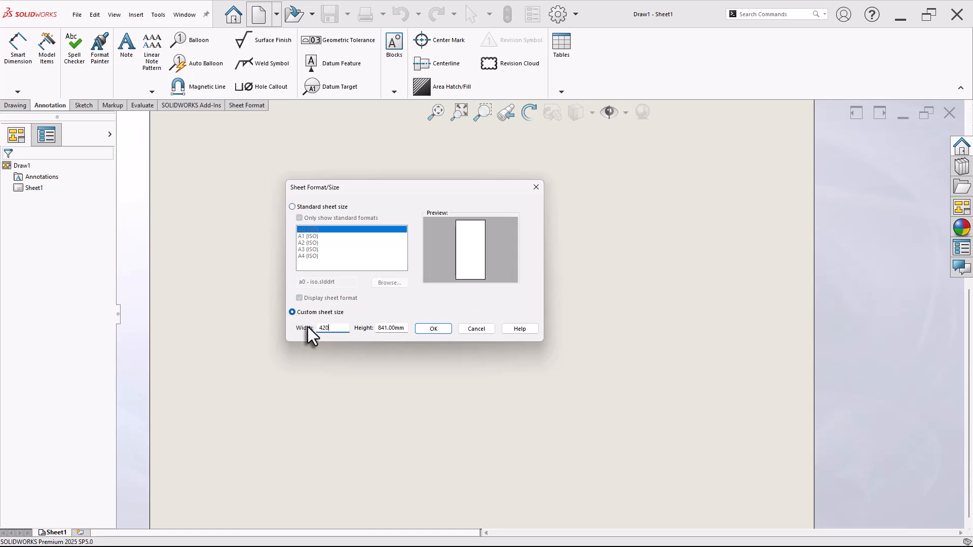
key("Tab")
type("29")
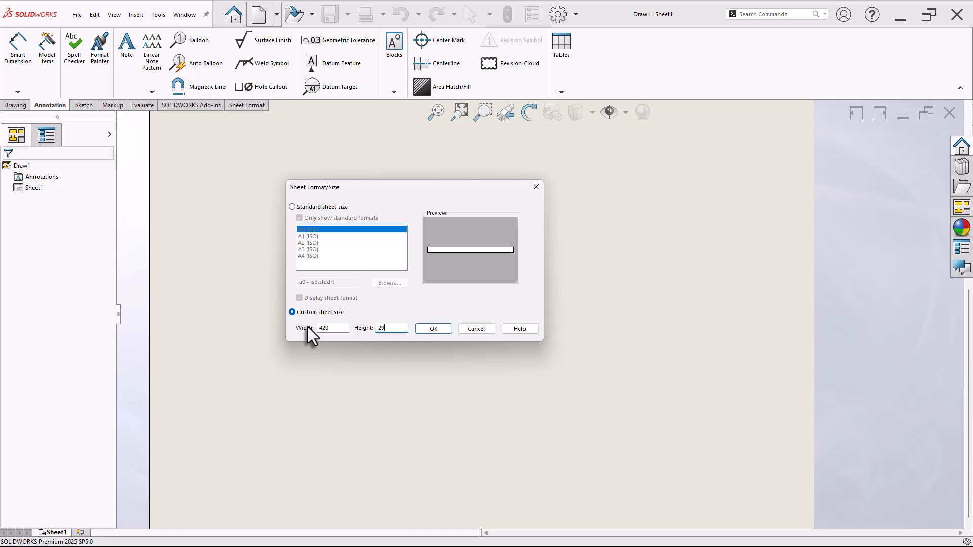
type("7")
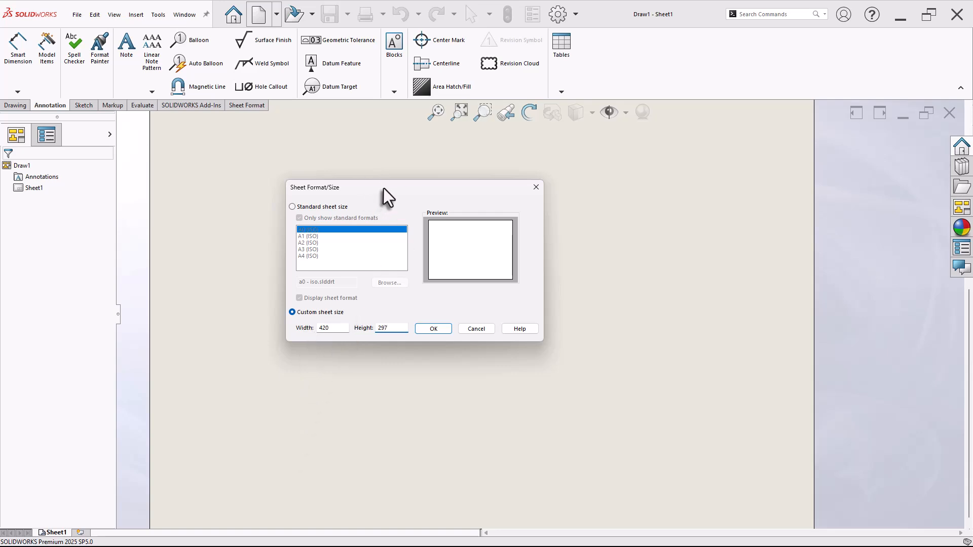
left_click_drag(383, 188, 356, 187)
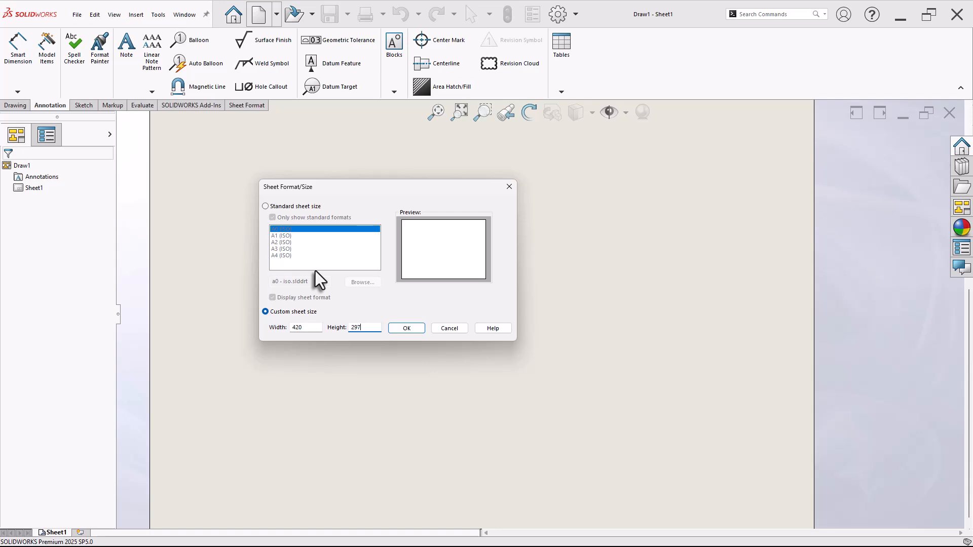
left_click(405, 329)
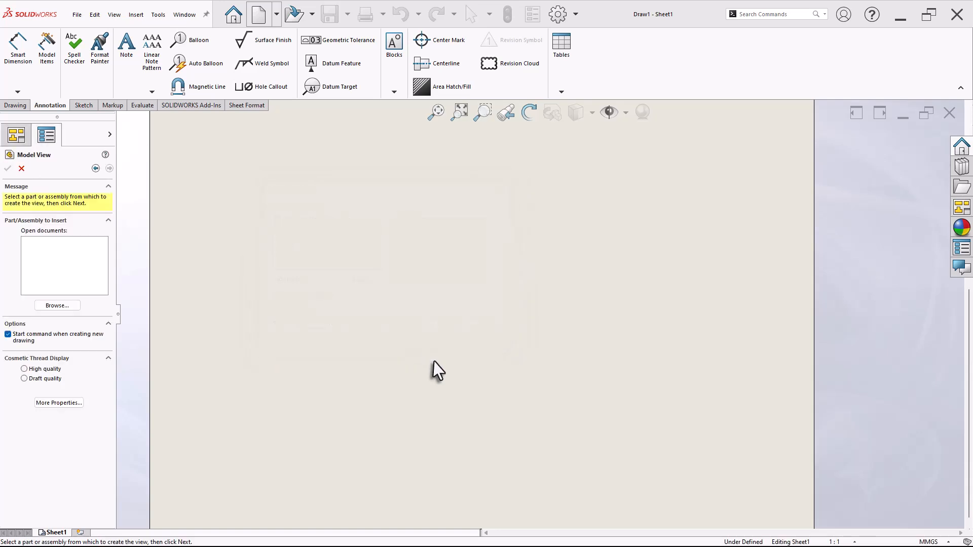
left_click(21, 169)
Rename the drawing sheet as Test and set its scale to 1:1 with first-angle projection.
scroll(541, 394, "up", 1)
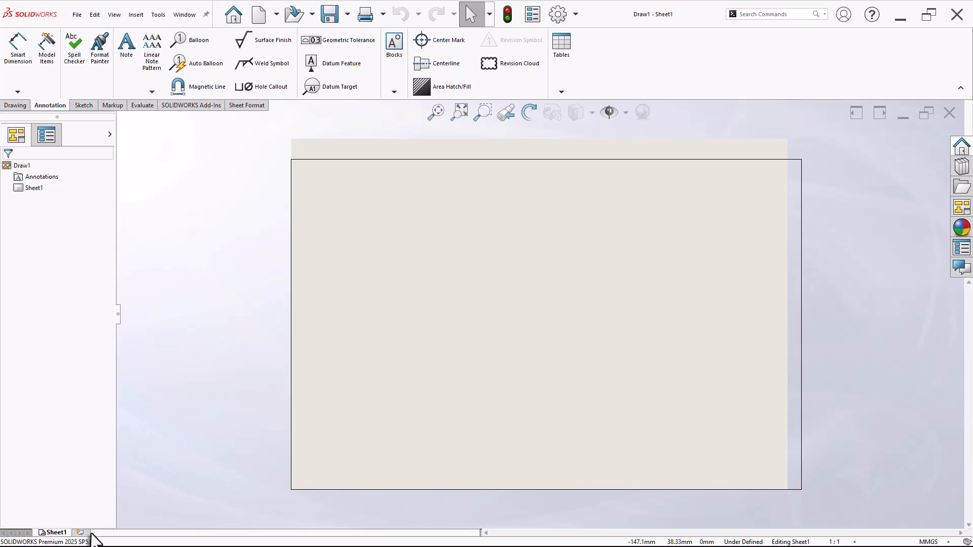
right_click(65, 533)
left_click(84, 511)
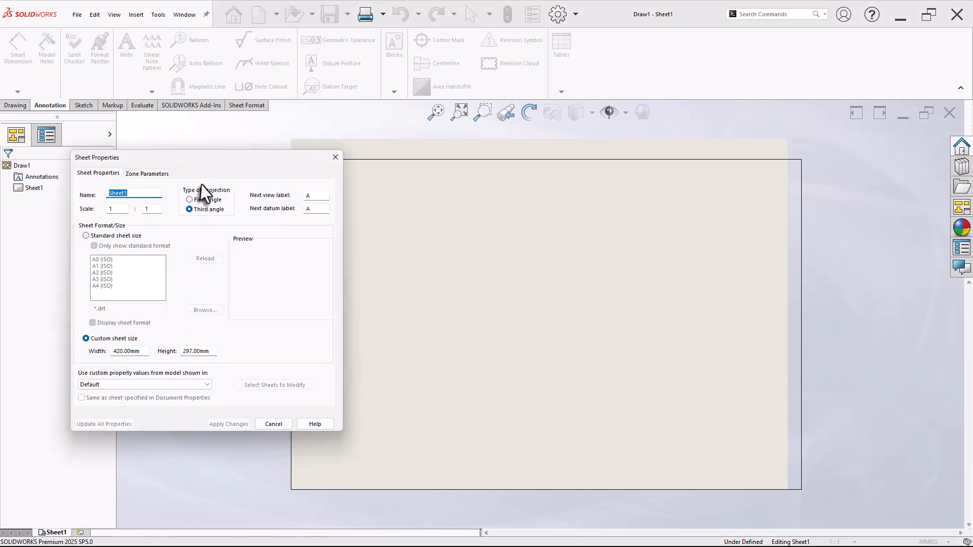
left_click_drag(201, 158, 290, 177)
left_click_drag(227, 212, 188, 214)
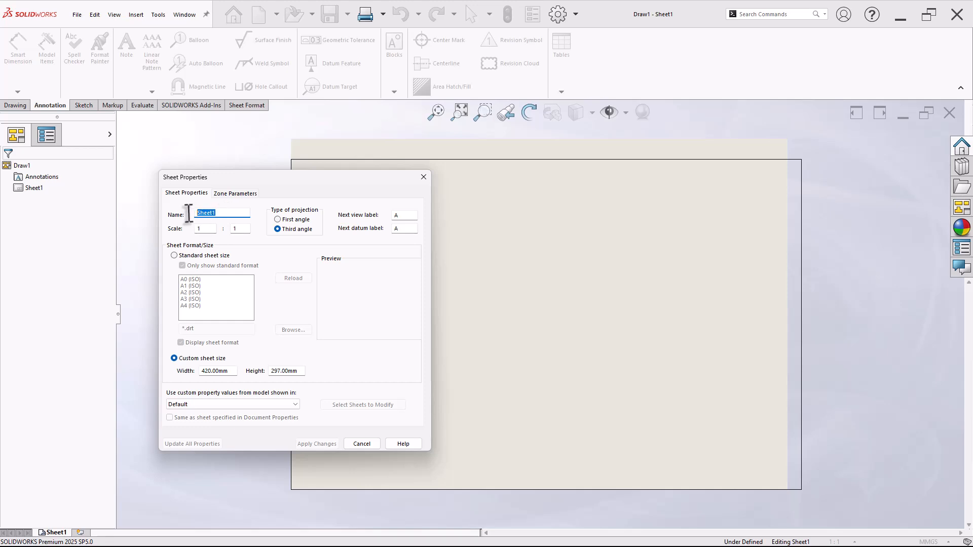
key("BackSpace")
left_click(239, 228)
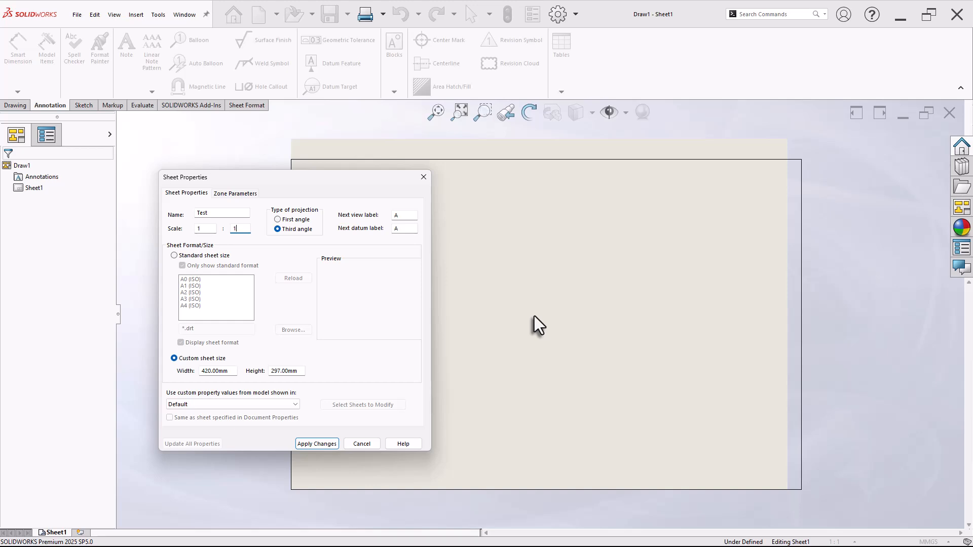
left_click(290, 221)
left_click(319, 445)
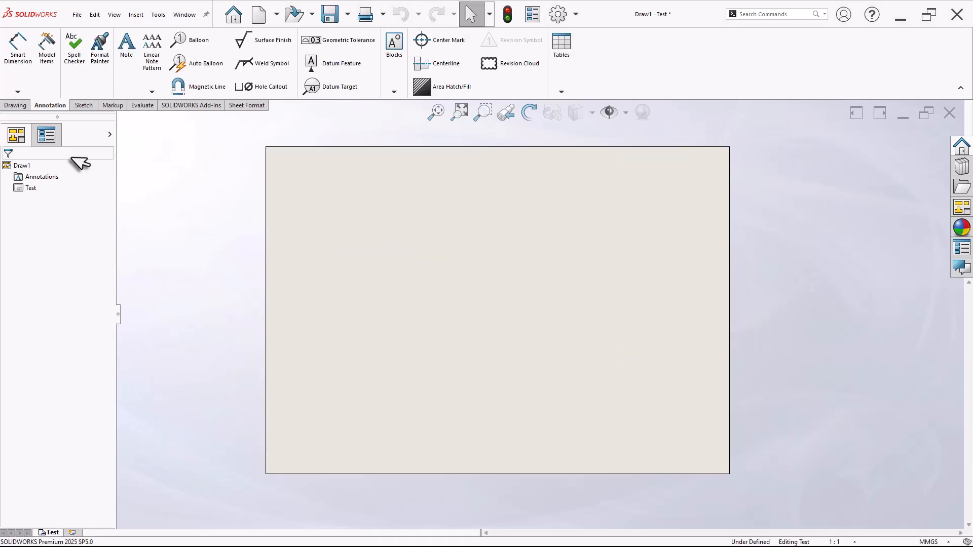
Start a model view and load Angled Base.SLDPRT from the 3. Create Part Drawing folder as its source.
left_click(18, 106)
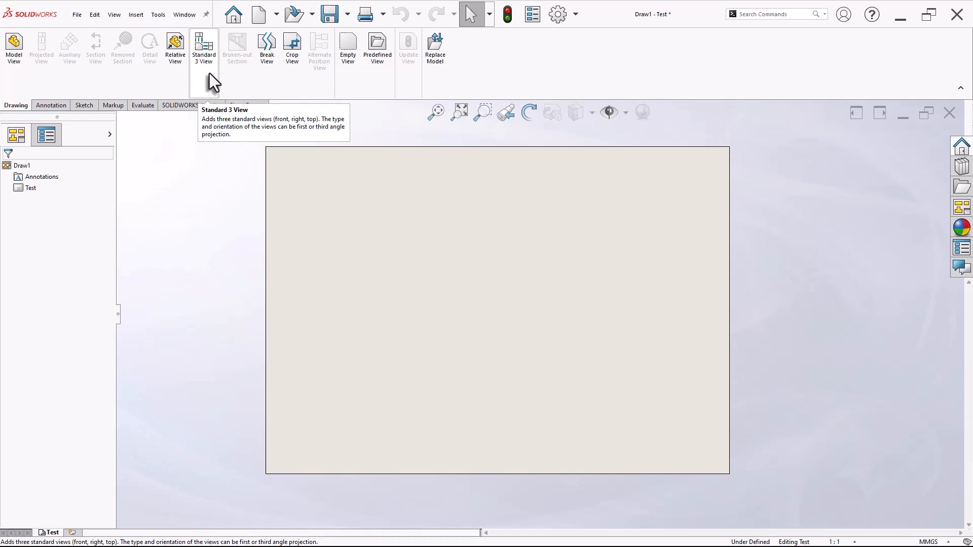
left_click(11, 58)
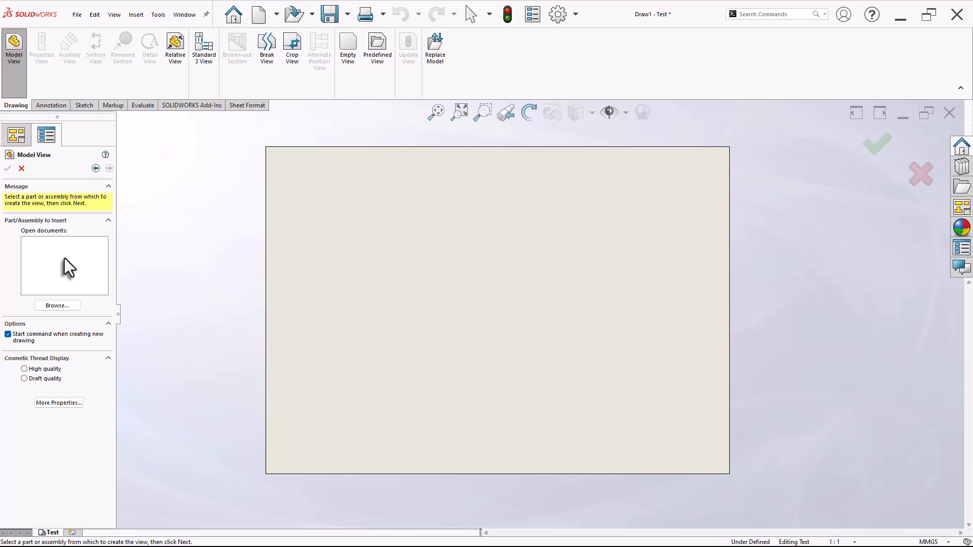
left_click(65, 307)
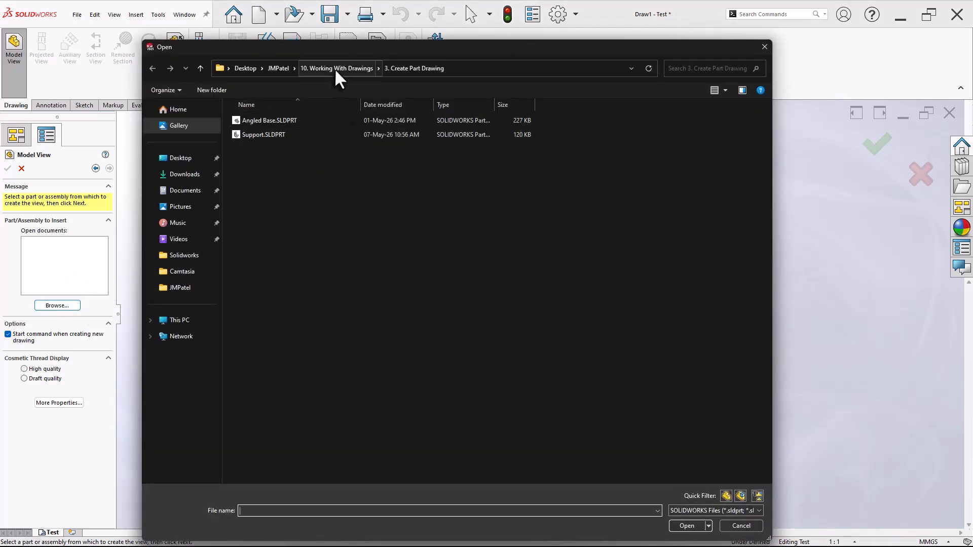
left_click(283, 120)
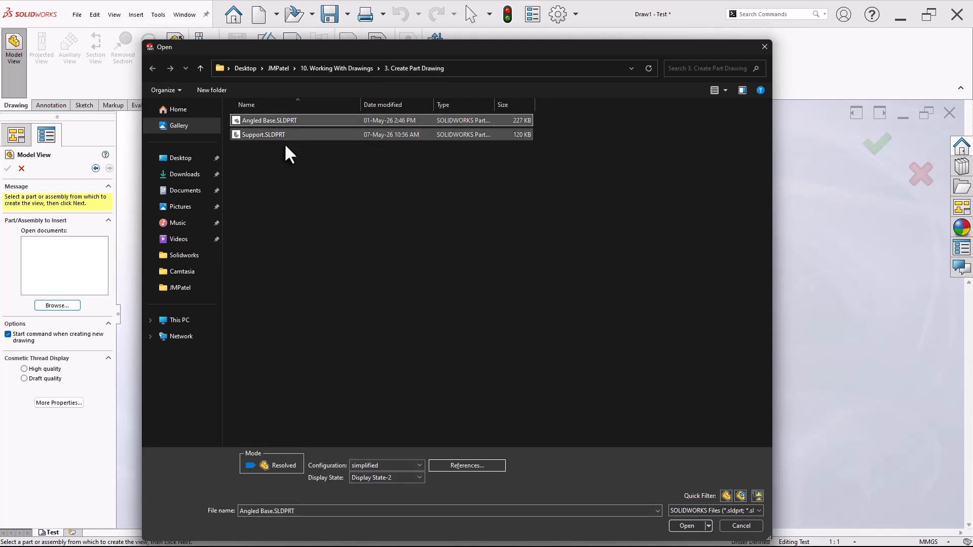
left_click(692, 527)
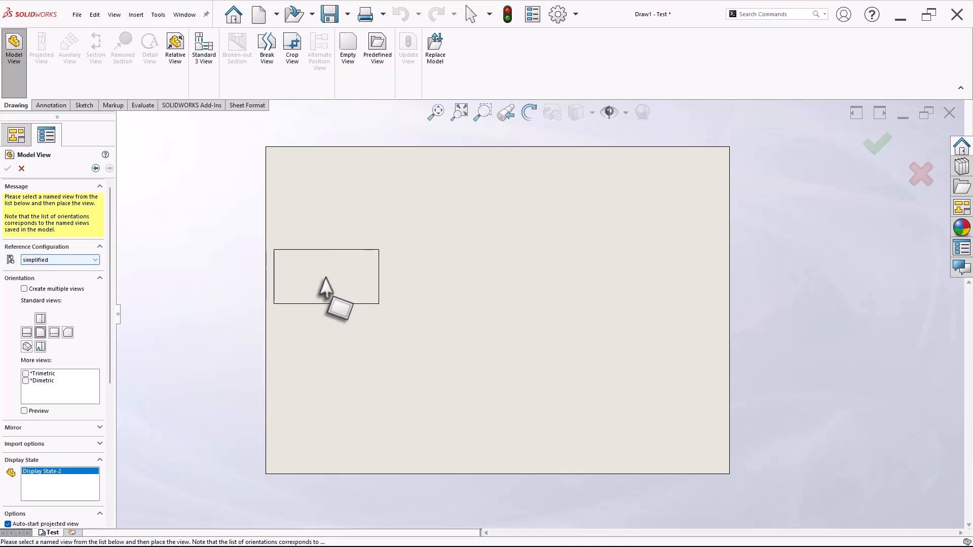
Place the front view of the part's simplified configuration in the upper left-centre area of the sheet.
left_click(89, 261)
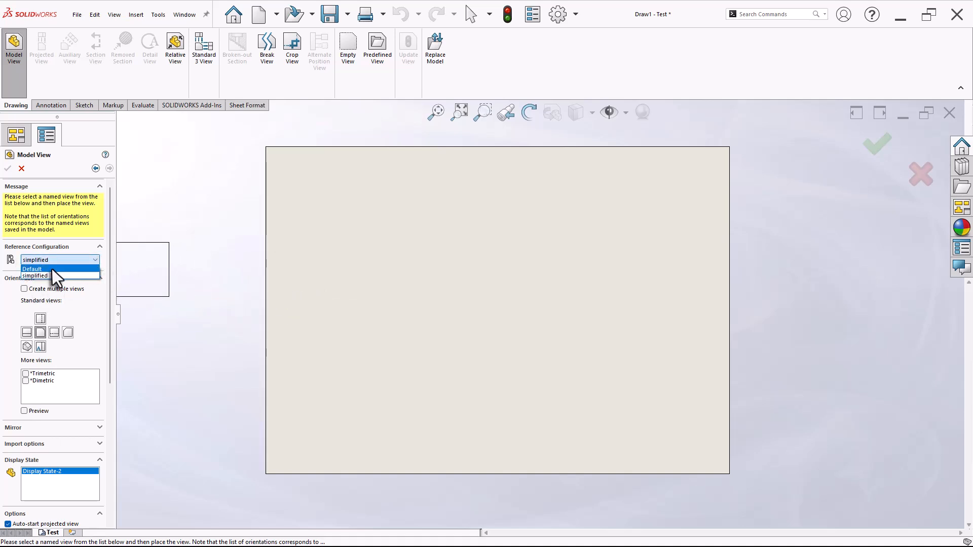
left_click(74, 275)
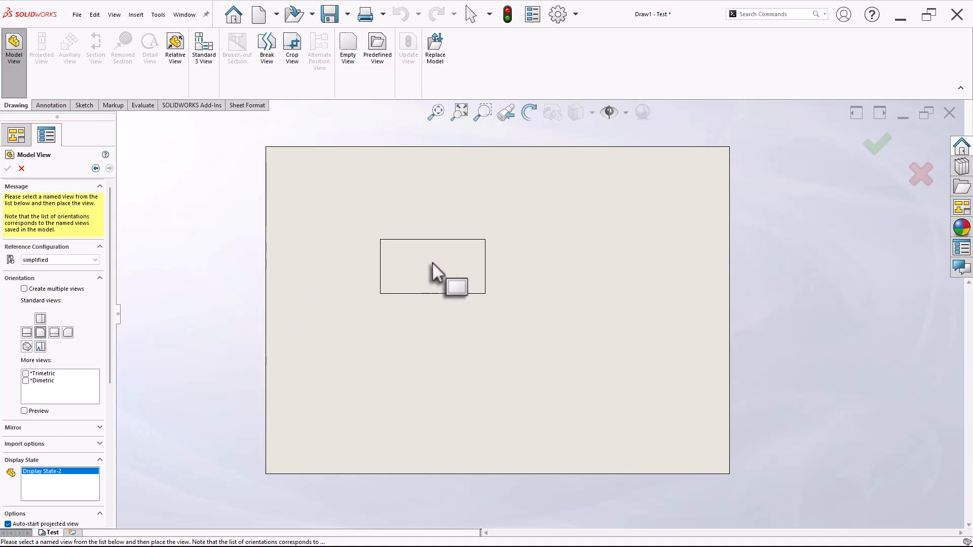
left_click(428, 249)
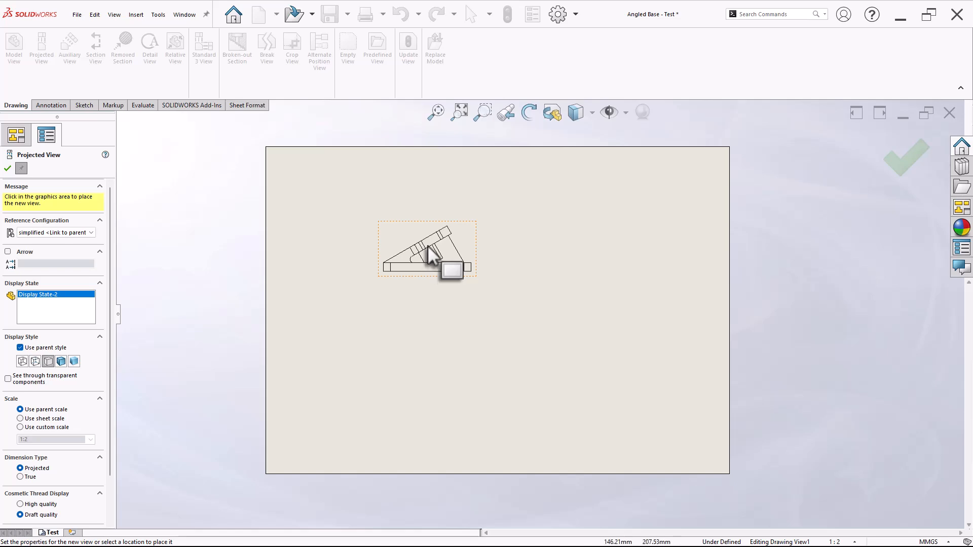
Abandon the pending projected view and set the front view's display style to Hidden Lines Visible.
left_click(35, 362)
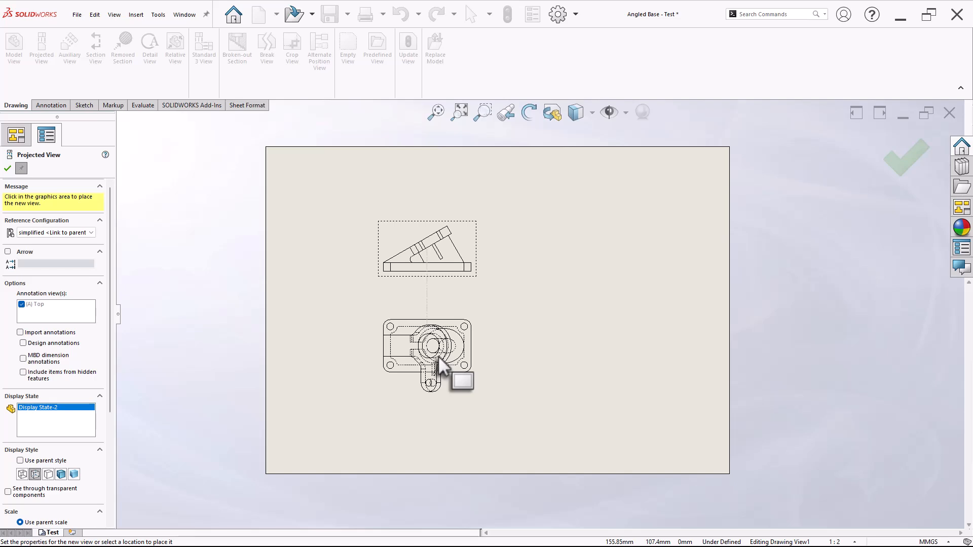
key("Escape")
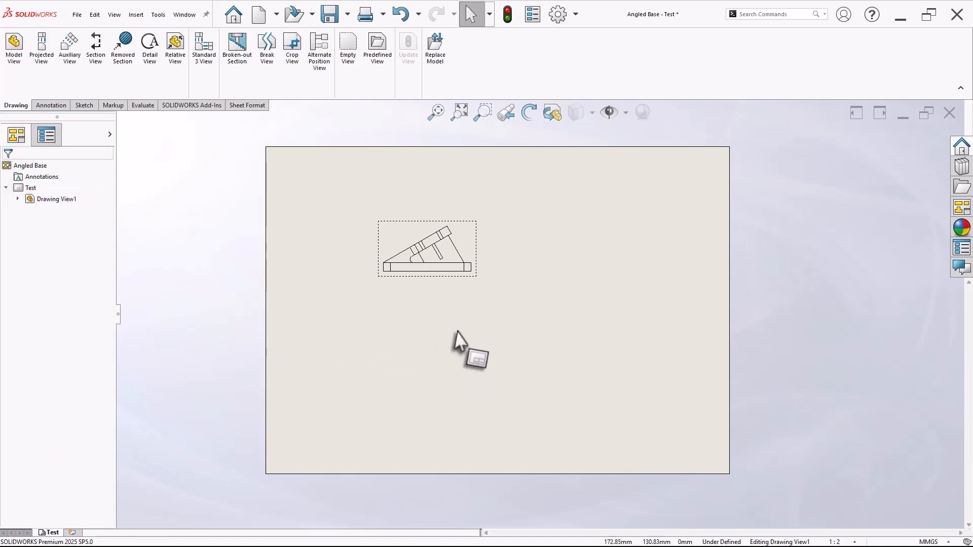
left_click(65, 199)
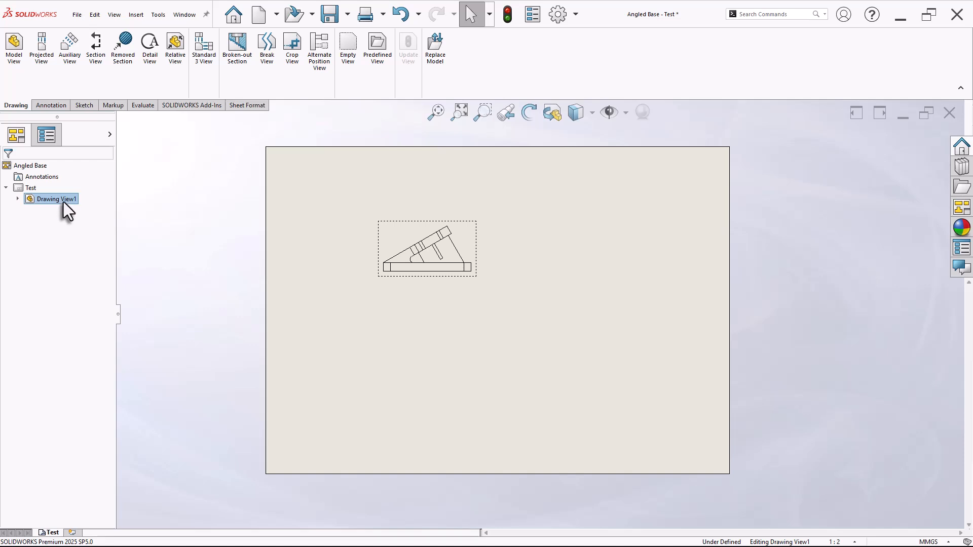
scroll(457, 276, "down", 2)
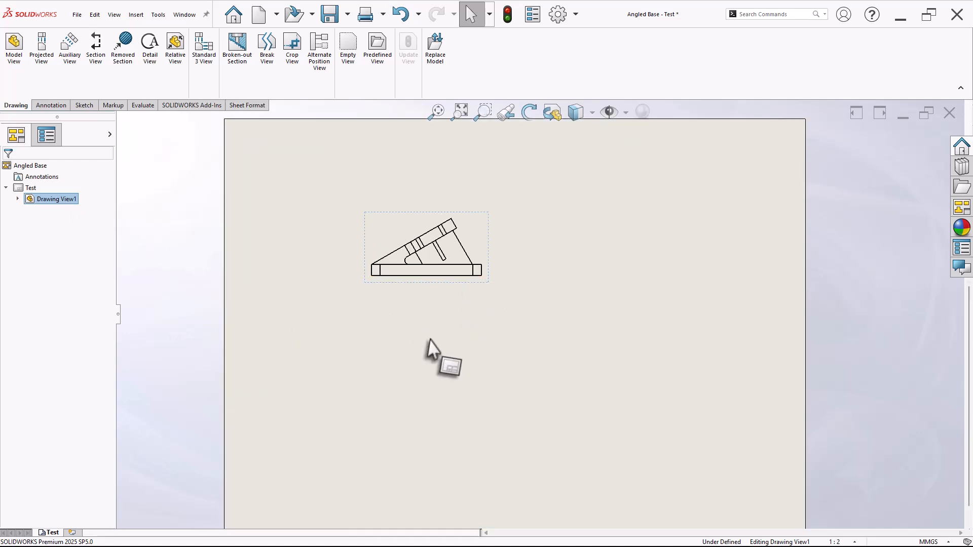
left_click(450, 284)
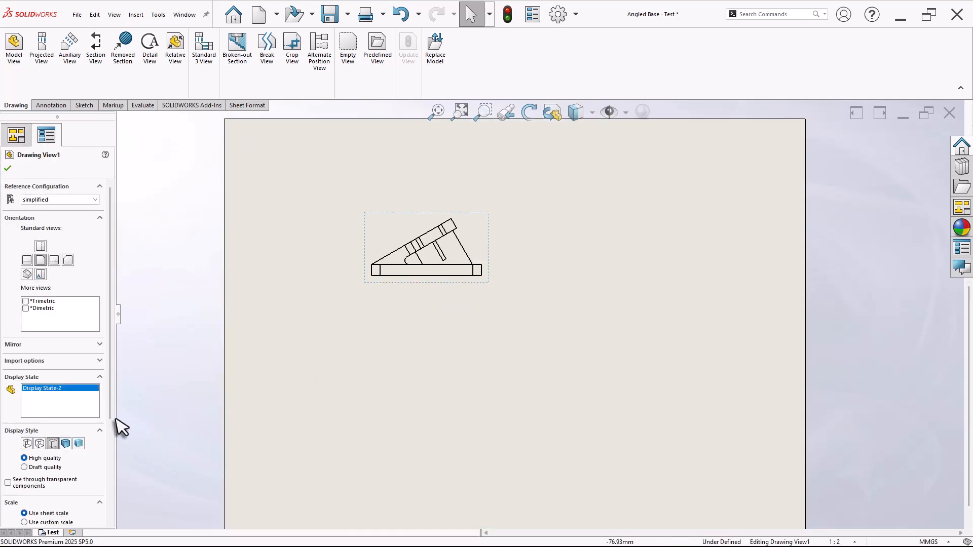
scroll(112, 430, "down", 2)
left_click(39, 379)
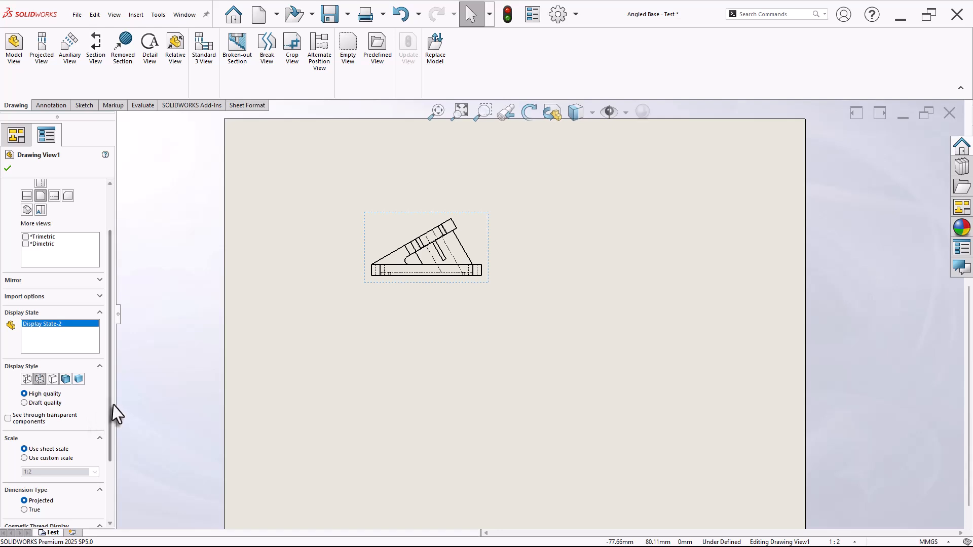
scroll(109, 431, "down", 3)
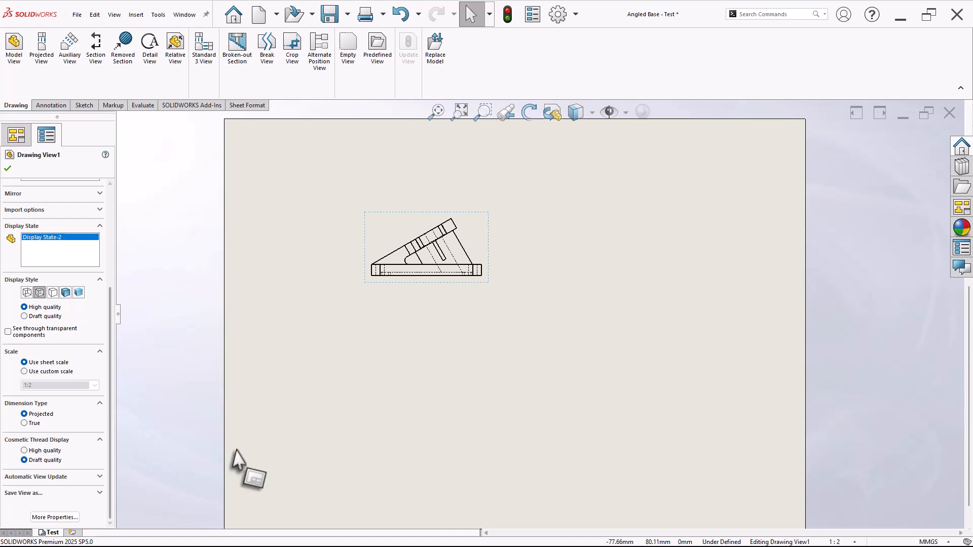
Set the Test sheet's scale to 1:1 in its sheet properties.
right_click(60, 533)
left_click(87, 513)
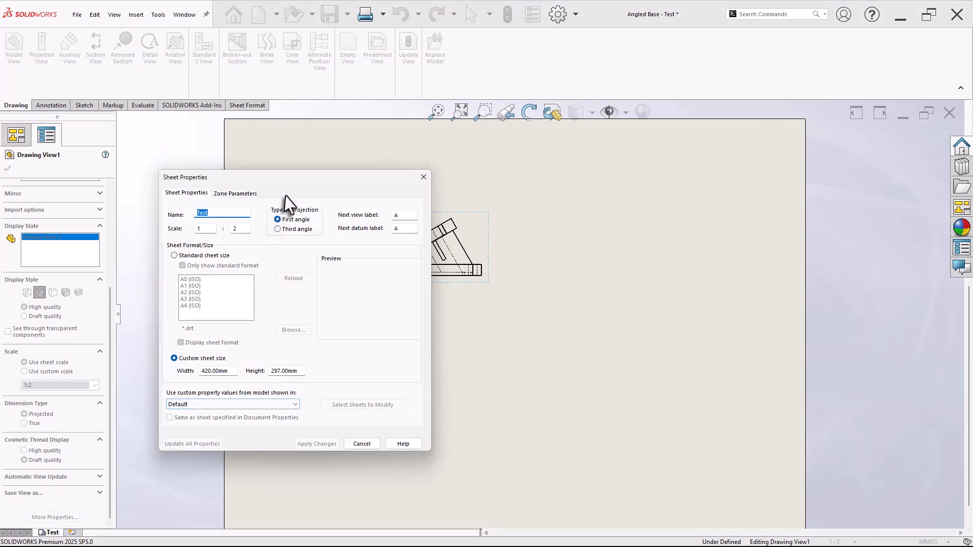
left_click_drag(288, 178, 356, 194)
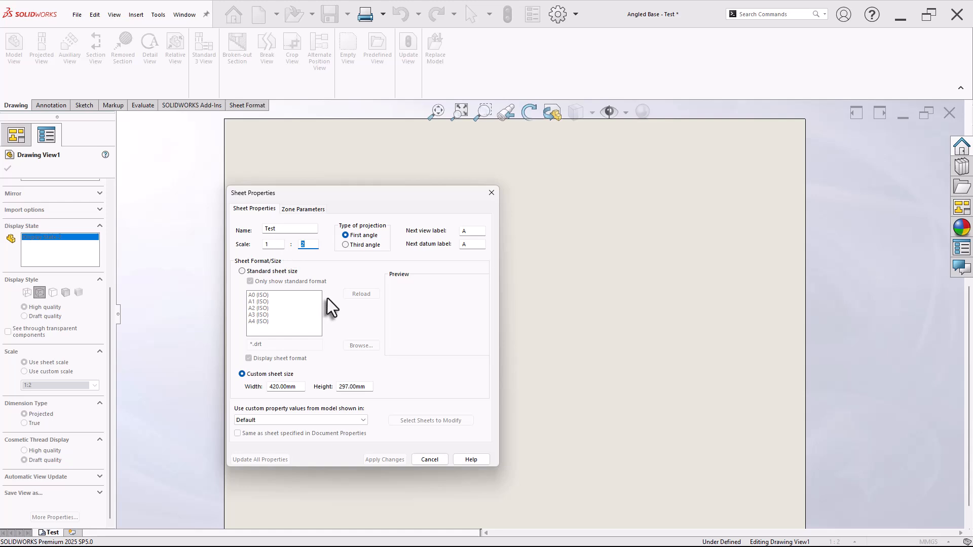
type("1")
left_click(385, 459)
scroll(541, 323, "up", 3)
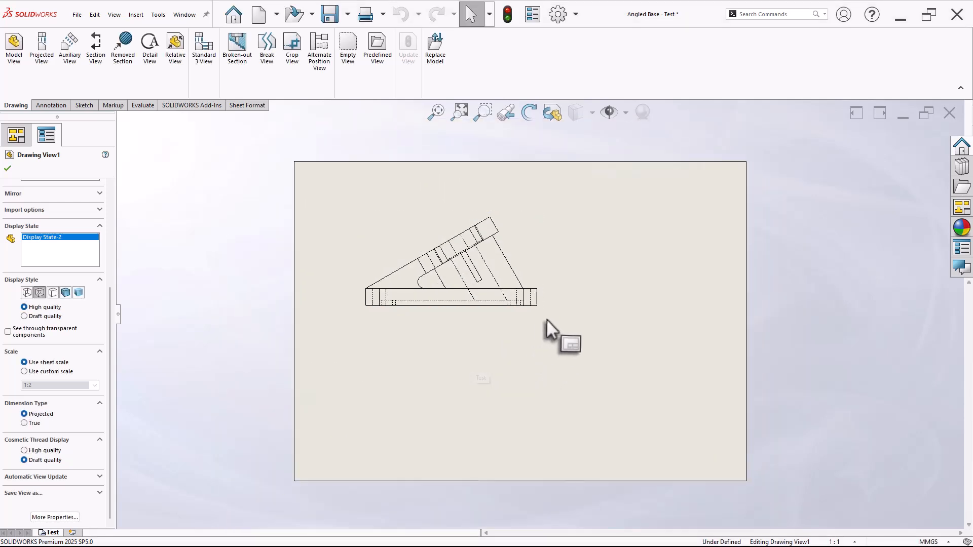
Reposition the enlarged front view in the upper left-centre area of the sheet.
scroll(546, 318, "down", 1)
left_click_drag(533, 311, 505, 308)
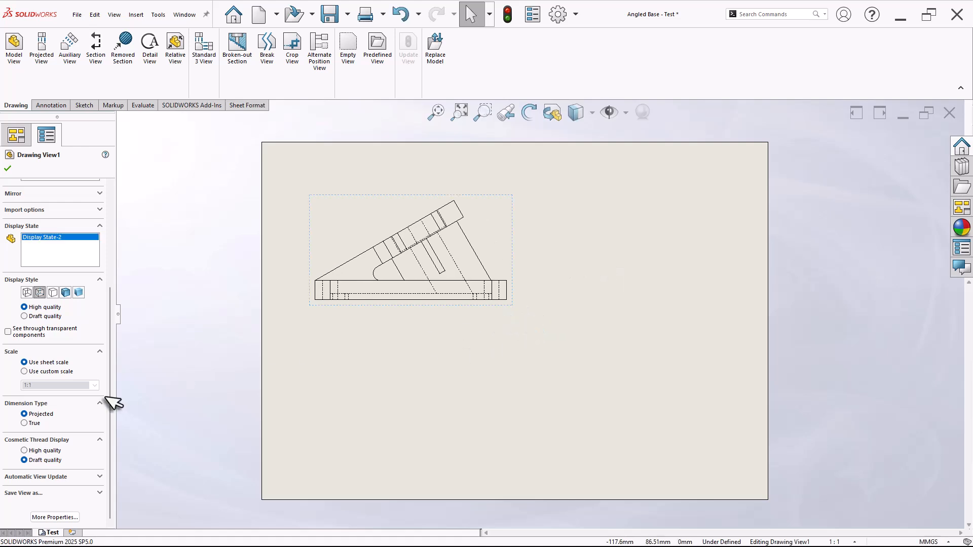
left_click(7, 169)
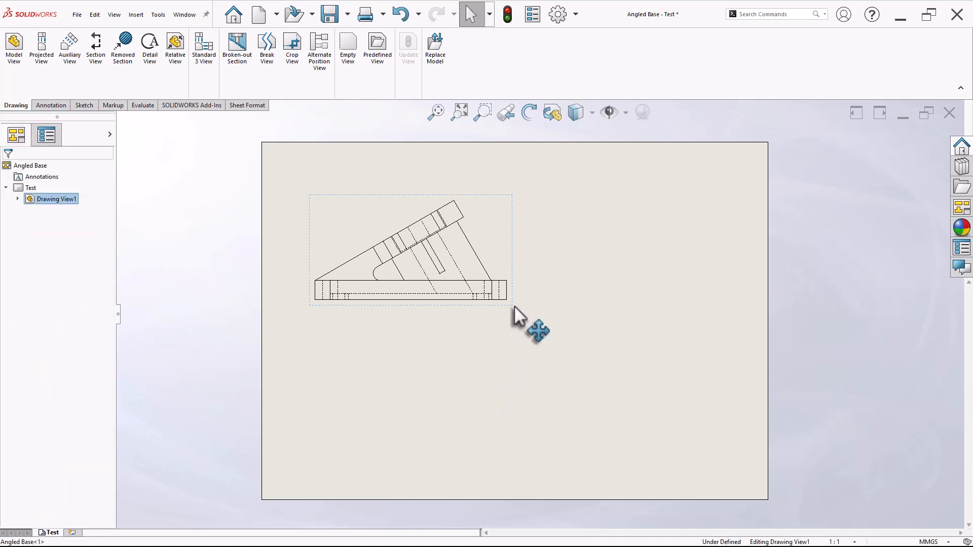
mouse_move(514, 305)
left_mouse_down()
mouse_move(557, 311)
mouse_move(548, 304)
left_mouse_up()
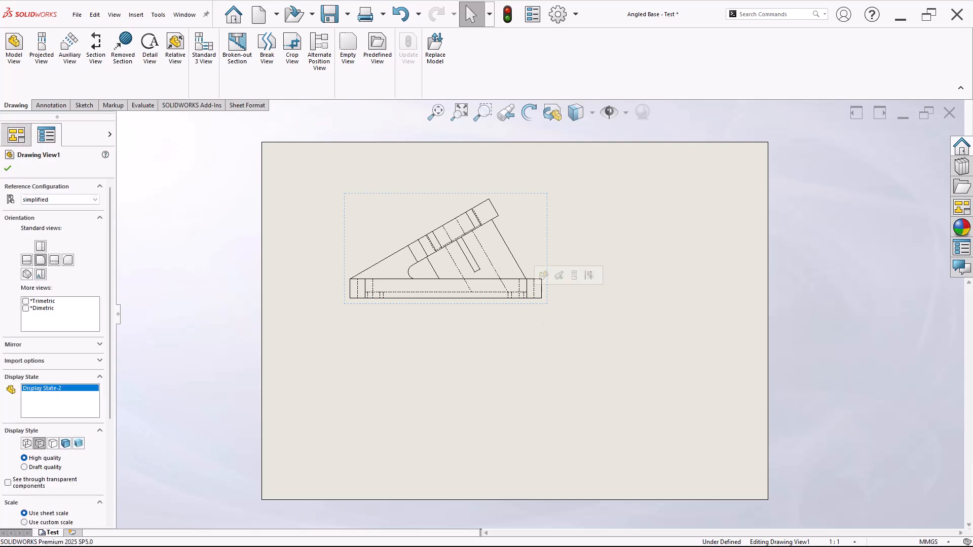
left_click(205, 246)
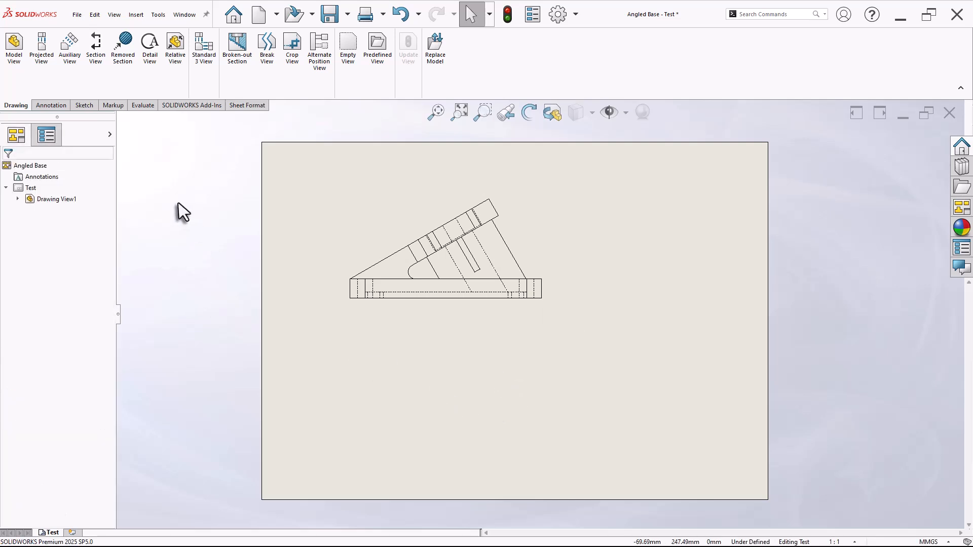
Project two views from the front view, placing one directly below it and one to its right.
left_click(45, 65)
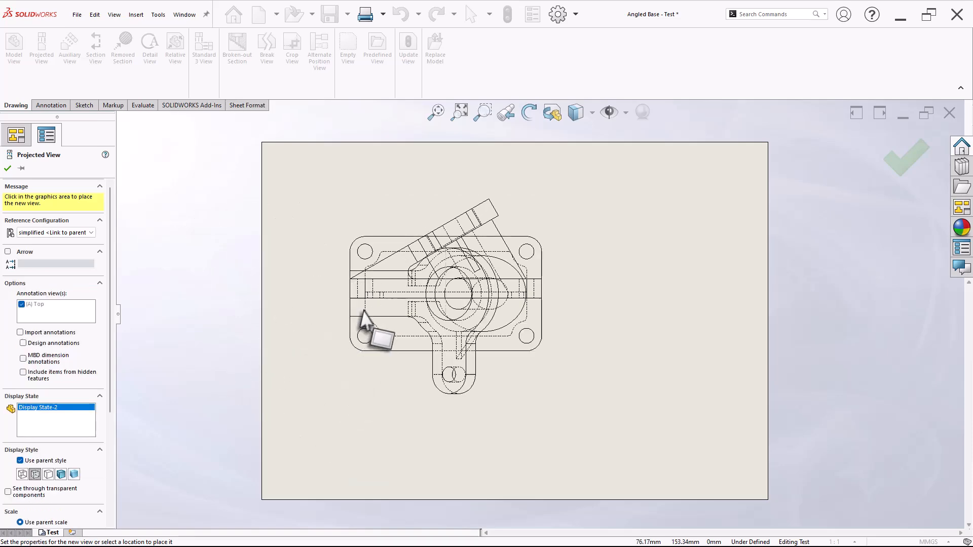
left_click(424, 402)
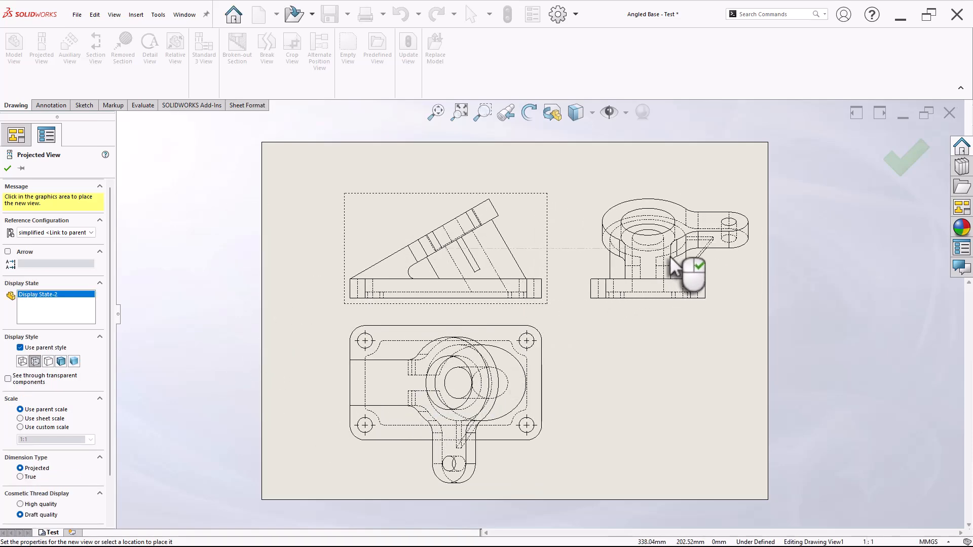
left_click(672, 260)
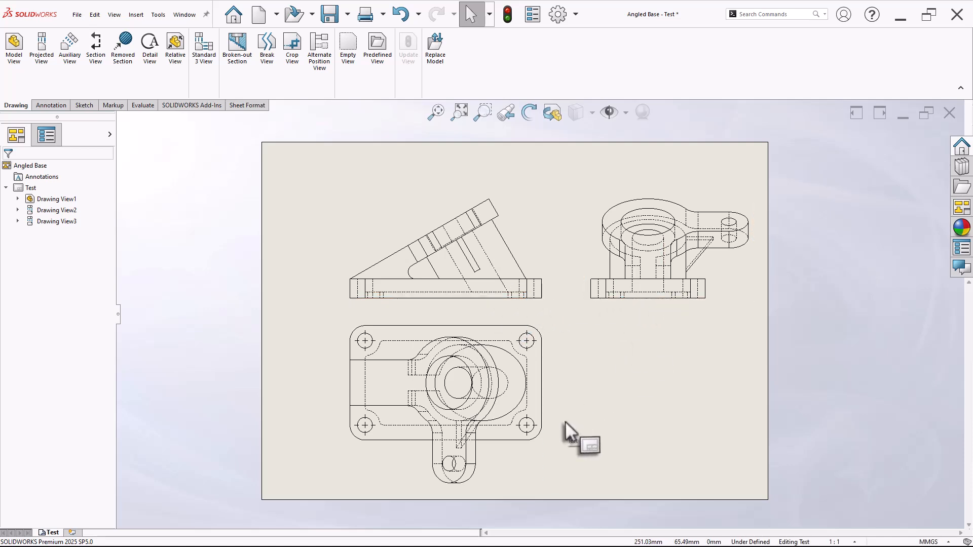
Delete both projected views, the one beside the front view and the one below it.
left_click(689, 304)
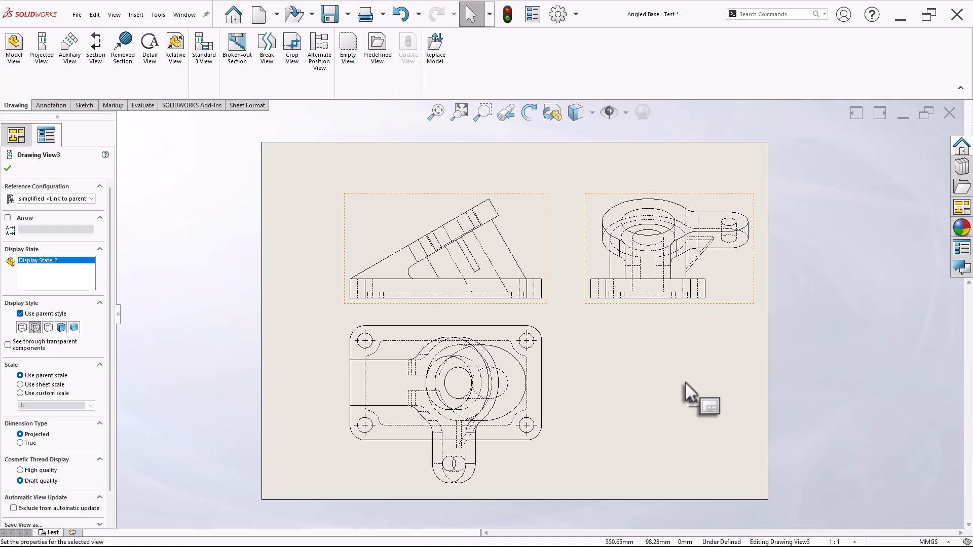
key("Delete")
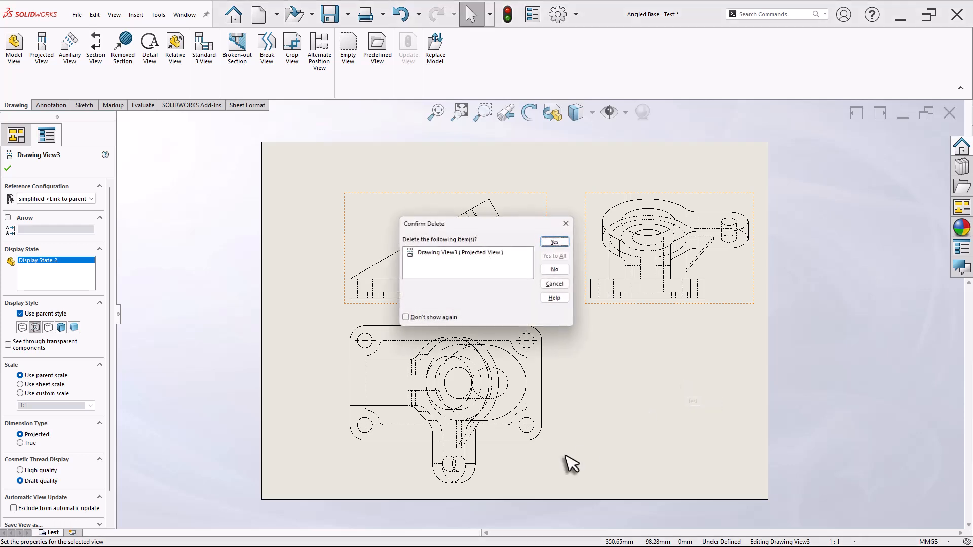
left_click(555, 273)
left_click(548, 464)
key("Delete")
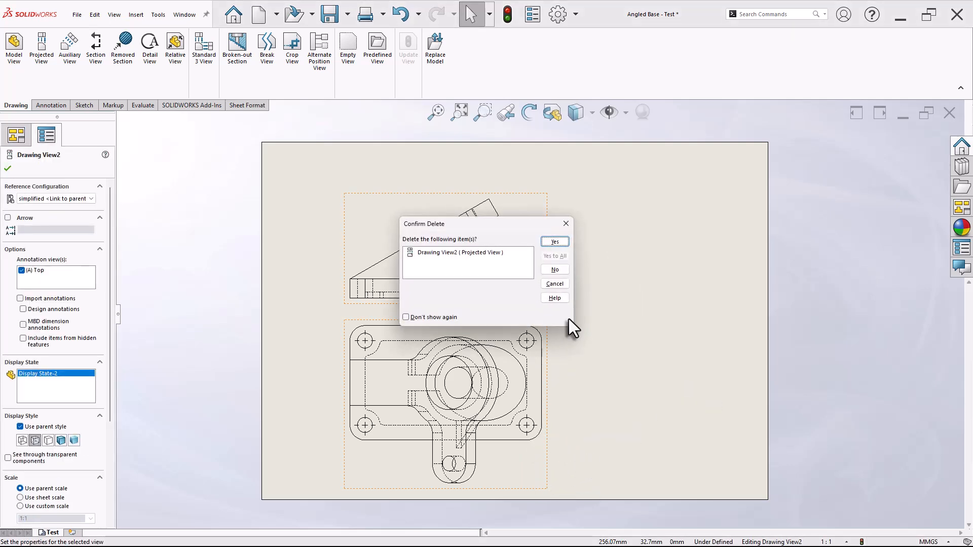
left_click(561, 243)
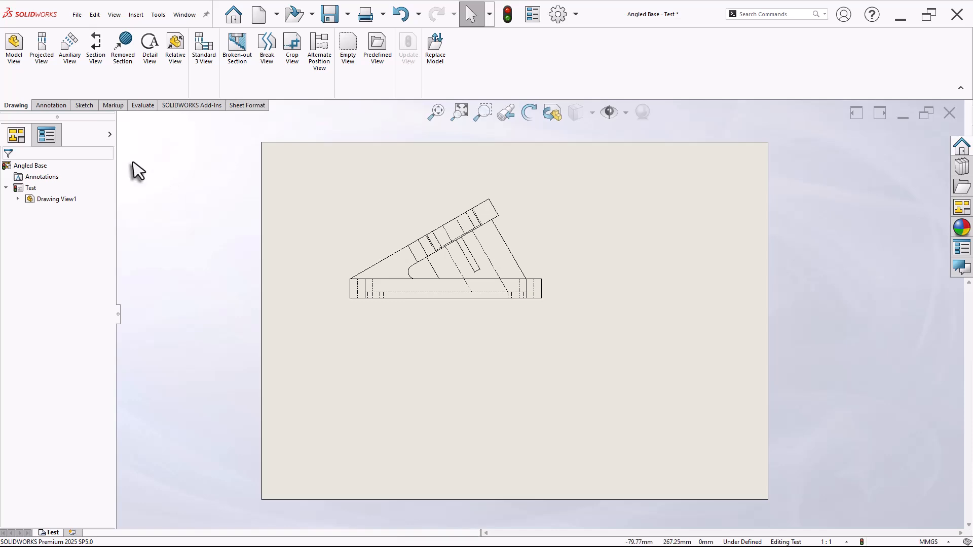
Create an auxiliary view from the front view's long inclined edge and place it below and to the right of the front view.
left_click(70, 60)
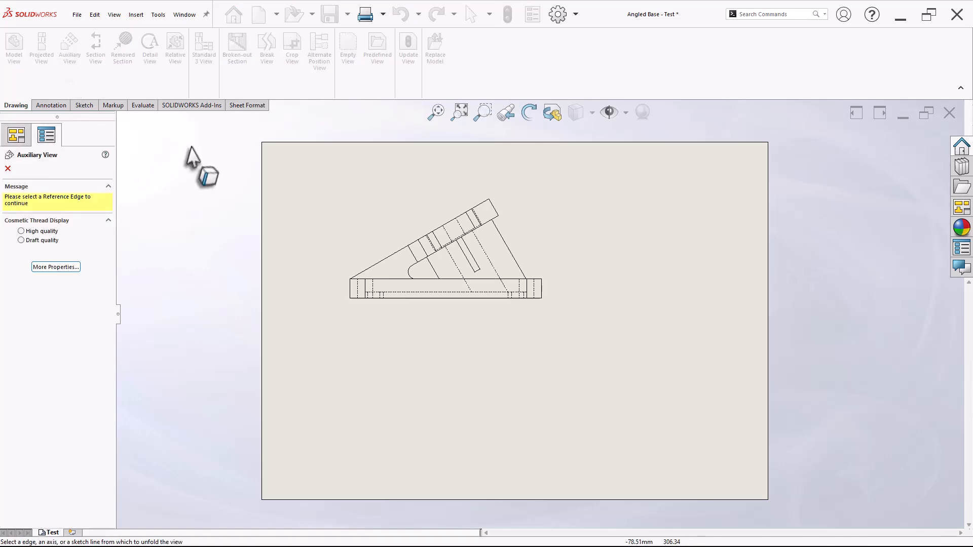
left_click(391, 254)
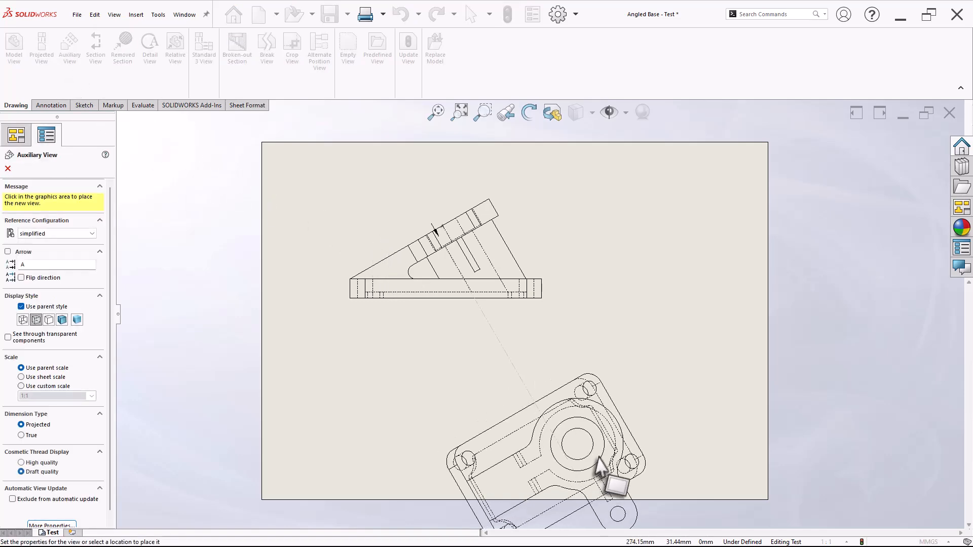
left_click(556, 389)
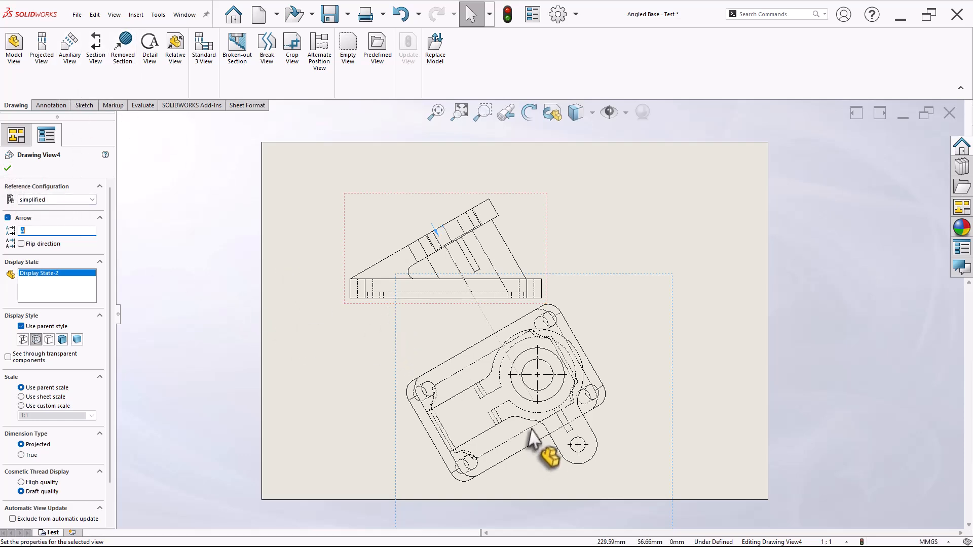
left_click(8, 169)
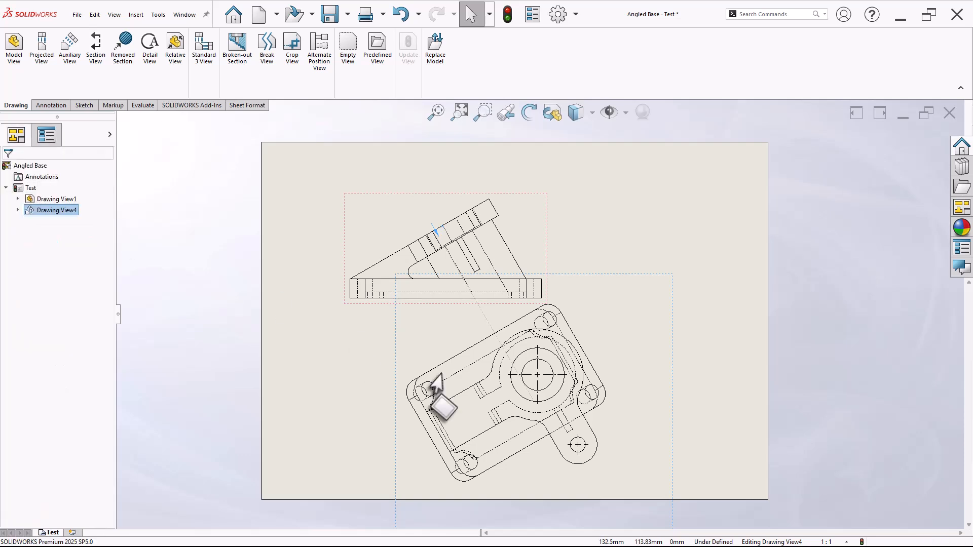
Break the auxiliary view's alignment and move the view to the upper right of the sheet, beside the front view.
left_click(642, 333)
right_click(642, 333)
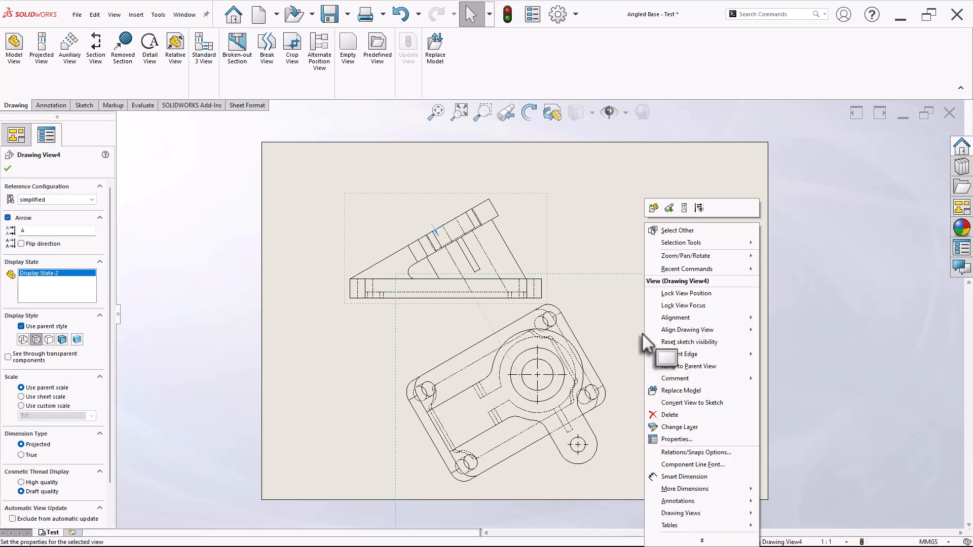
mouse_move(683, 321)
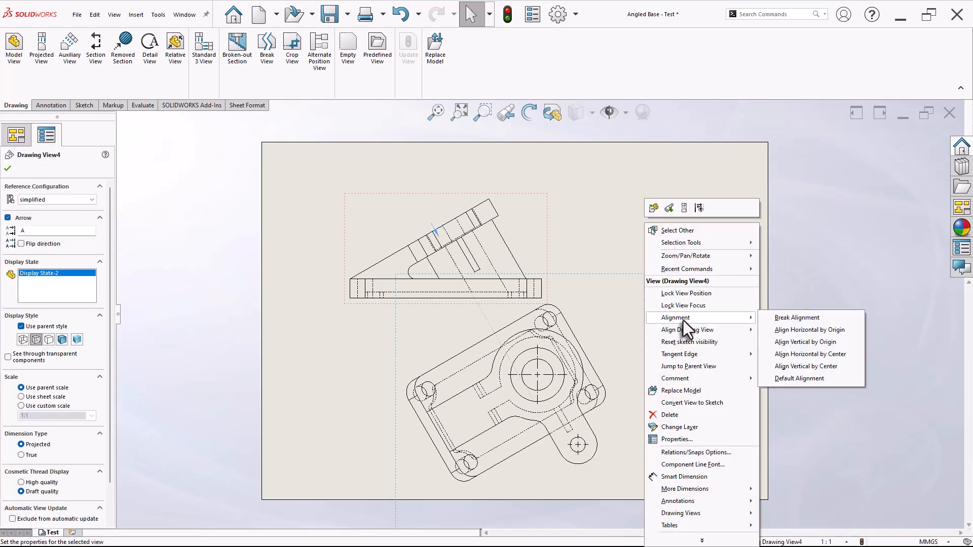
left_click(786, 318)
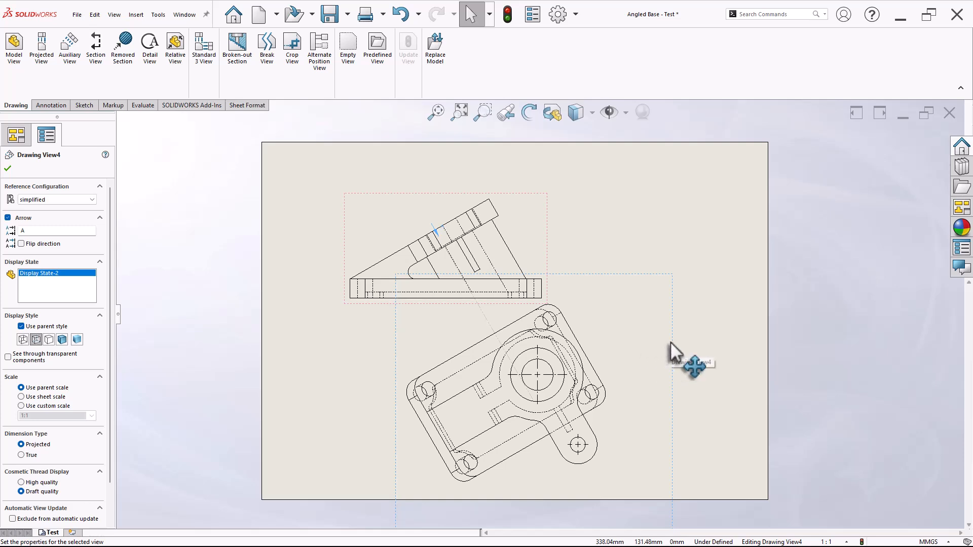
mouse_move(670, 341)
left_mouse_down()
mouse_move(778, 279)
mouse_move(823, 183)
left_mouse_up()
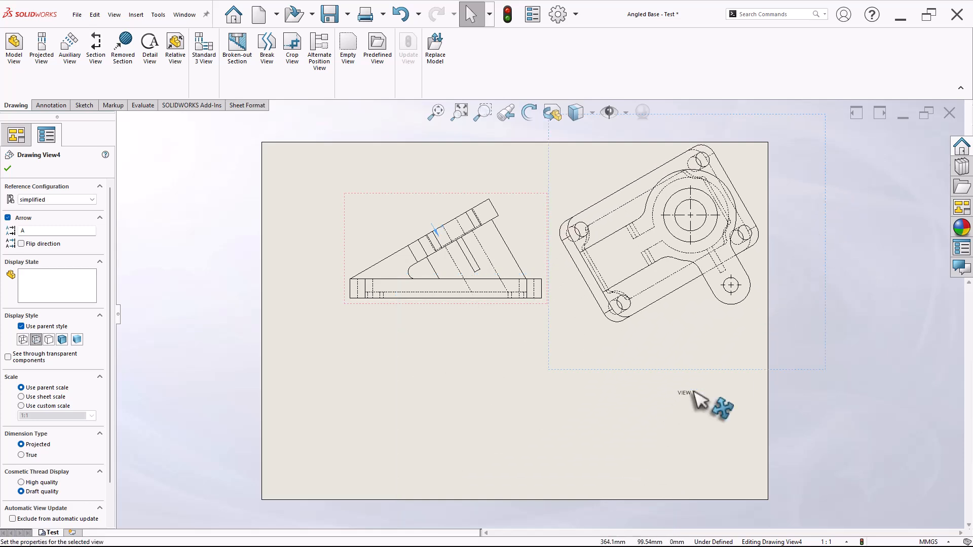
left_click(602, 463)
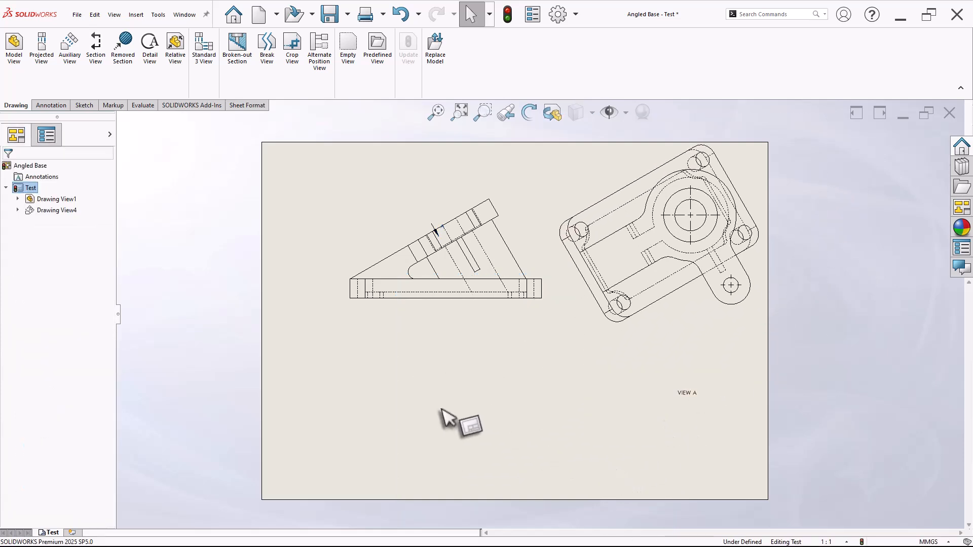
Delete the auxiliary view from the sheet.
left_click(615, 373)
key("Delete")
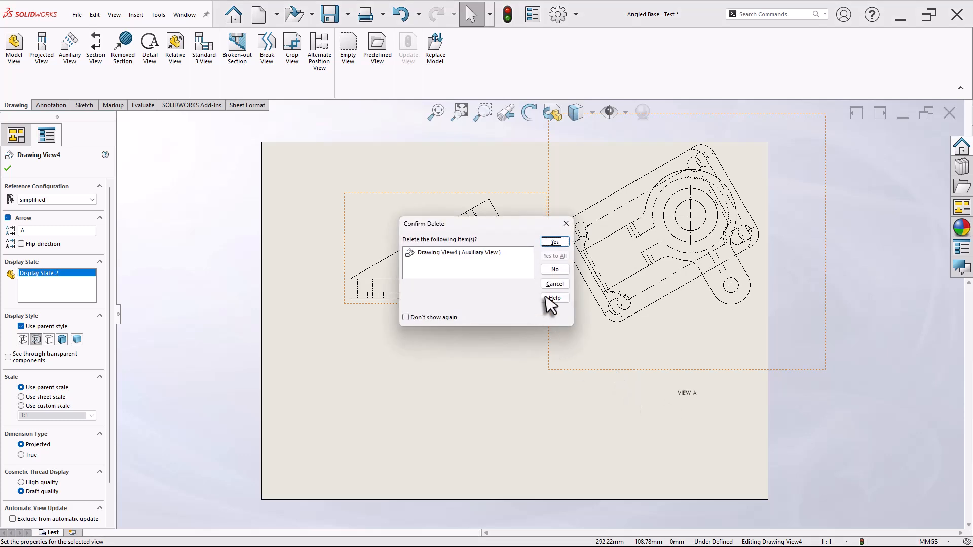
left_click(554, 242)
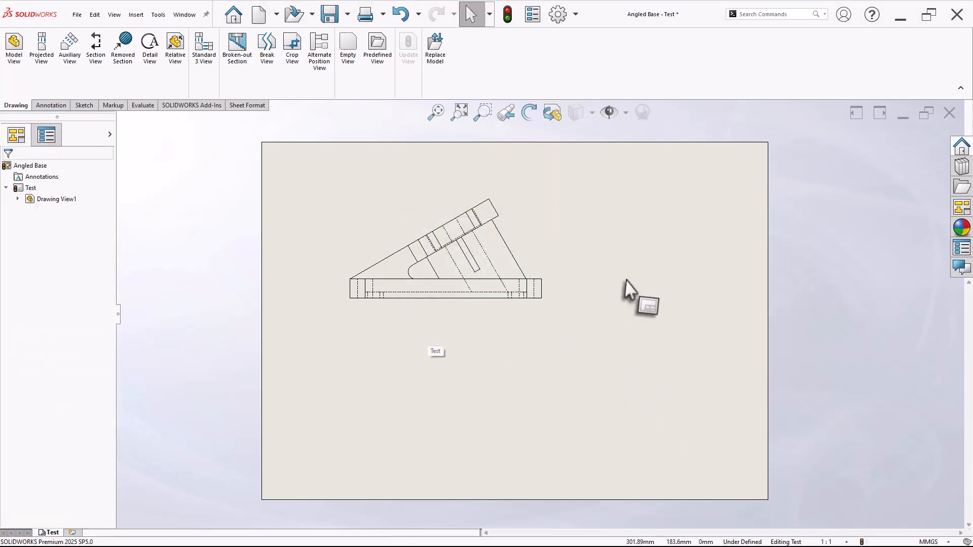
Start a section view of the front view with a vertical cutting line through the middle of the inclined plate.
key("f")
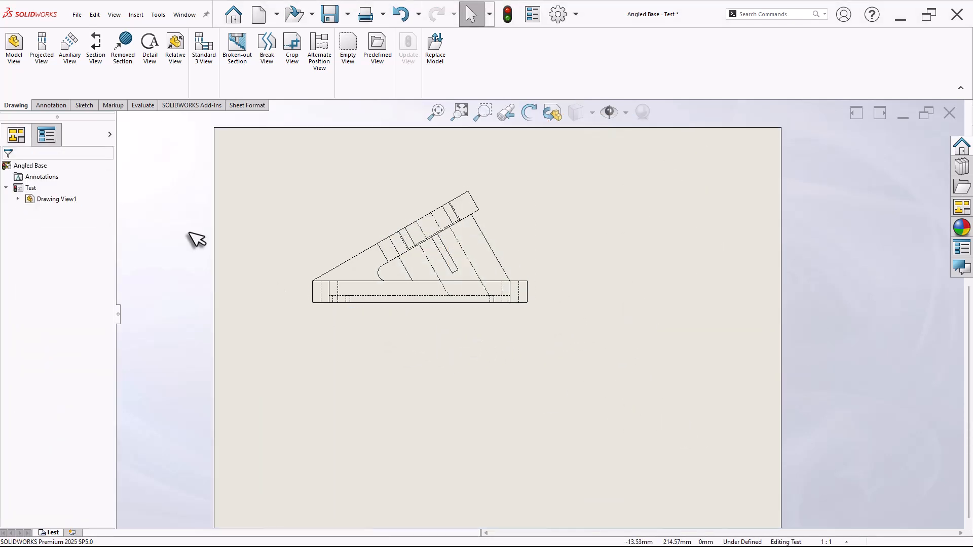
left_click(103, 68)
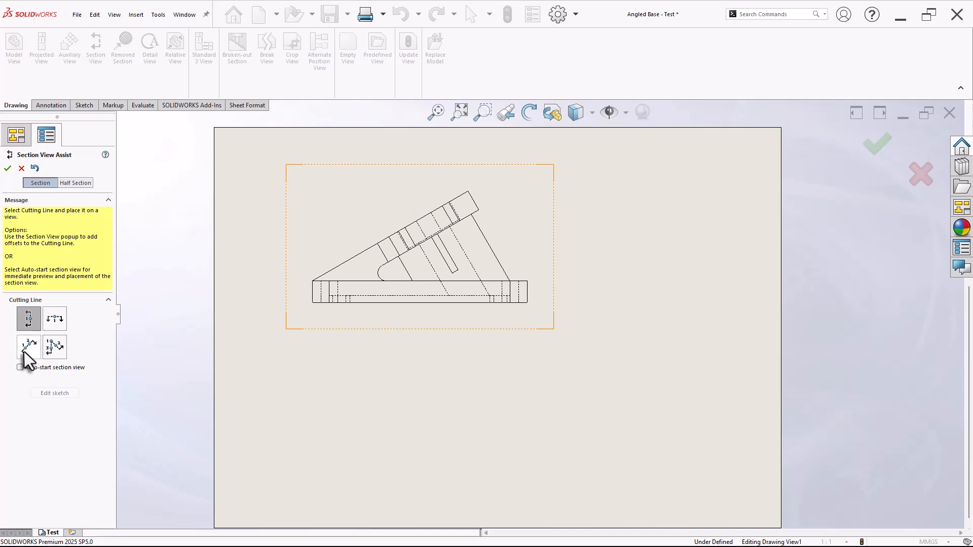
left_click(27, 328)
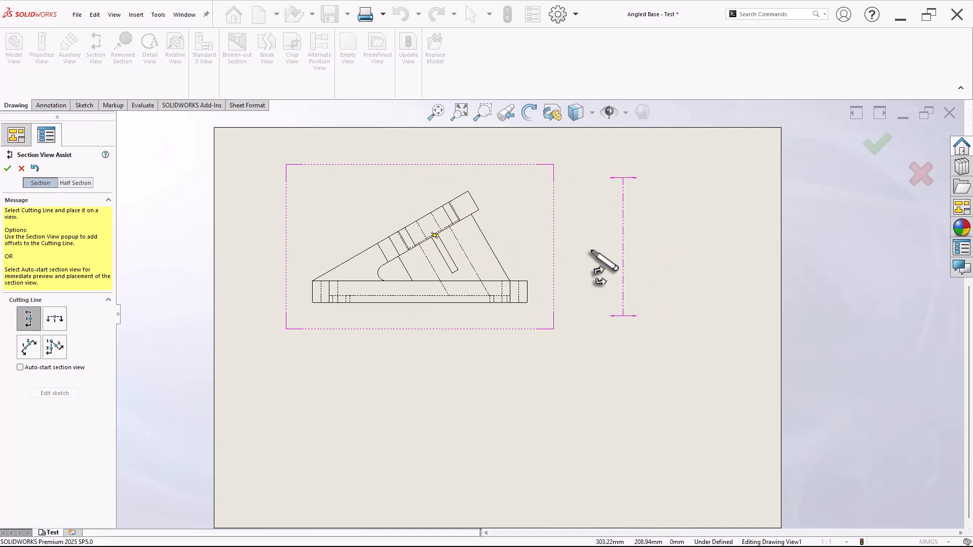
left_click(418, 244)
right_click(419, 244)
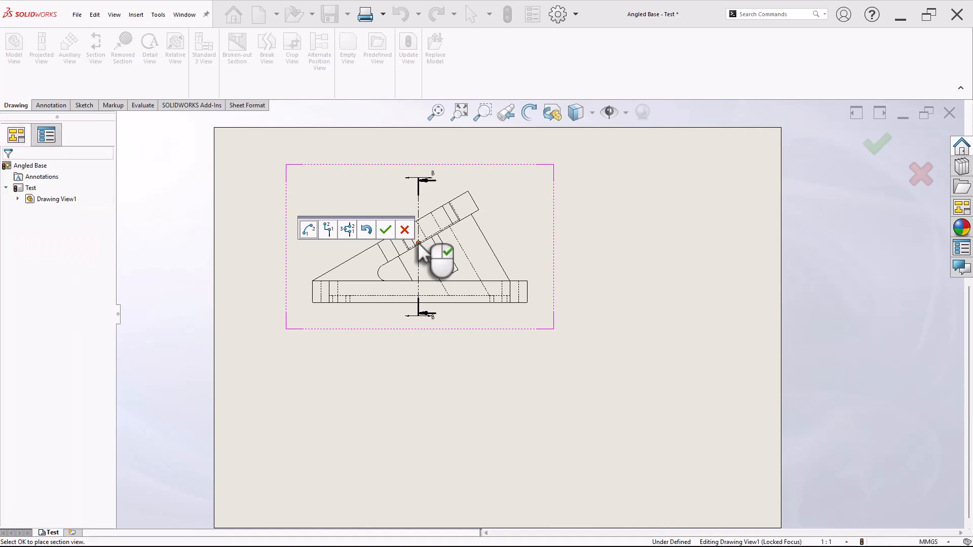
Exclude the rib from the section hatching and place the section view to the right of the front view.
left_click_drag(542, 171, 585, 191)
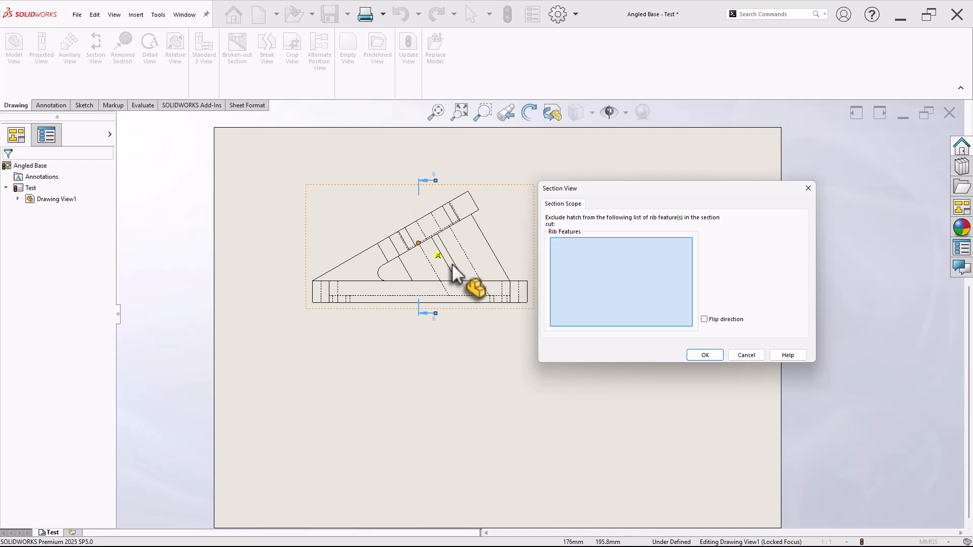
left_click(445, 256)
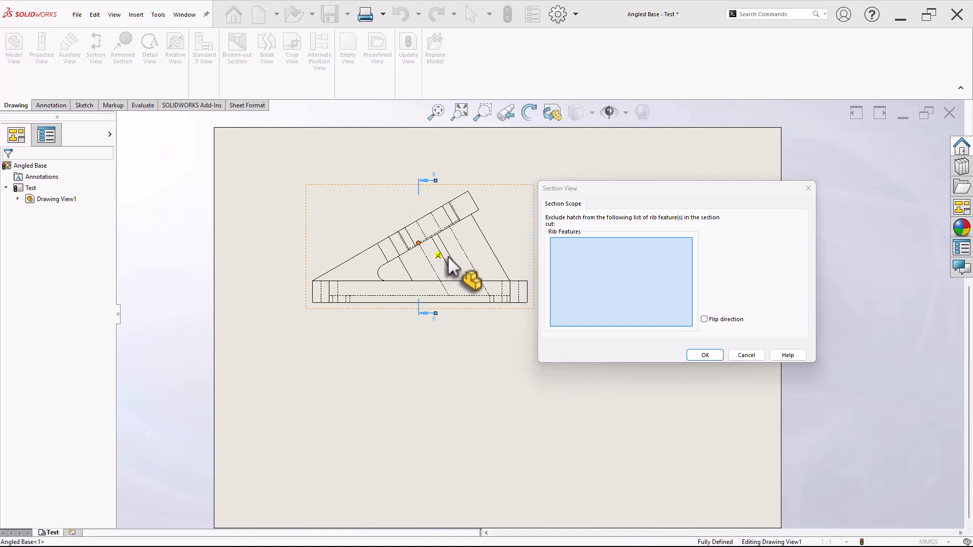
left_click(705, 355)
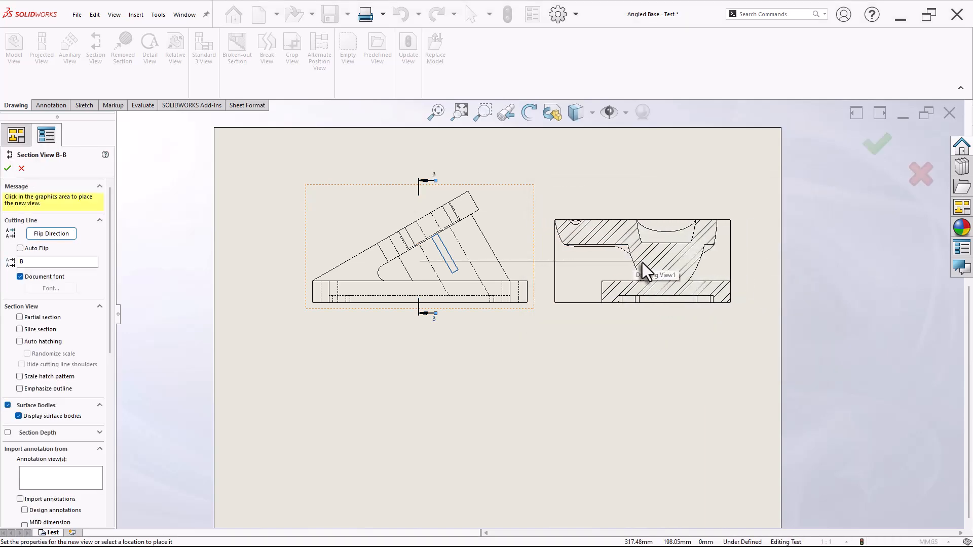
left_click(645, 265)
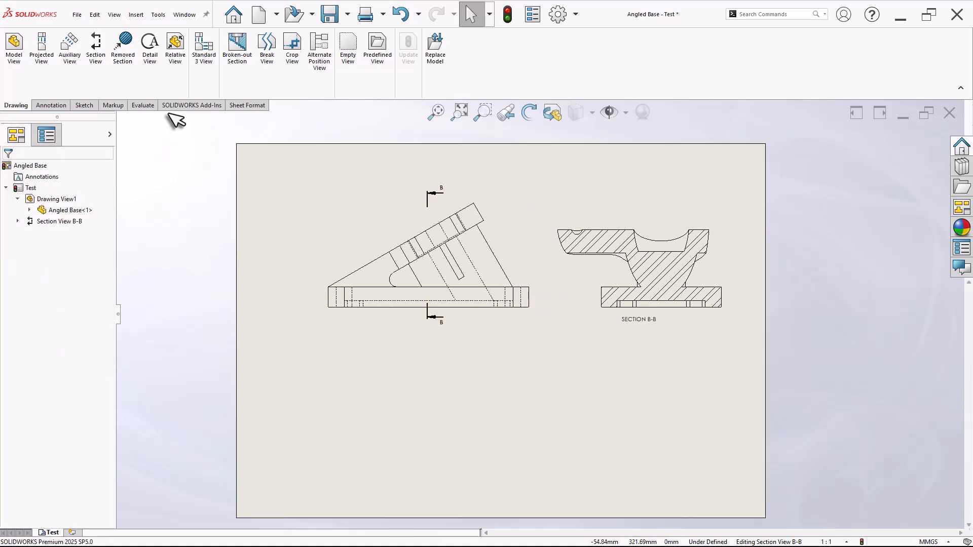
Start a second section view with a horizontal cutting line across the front view, just above the base plate.
left_click(96, 50)
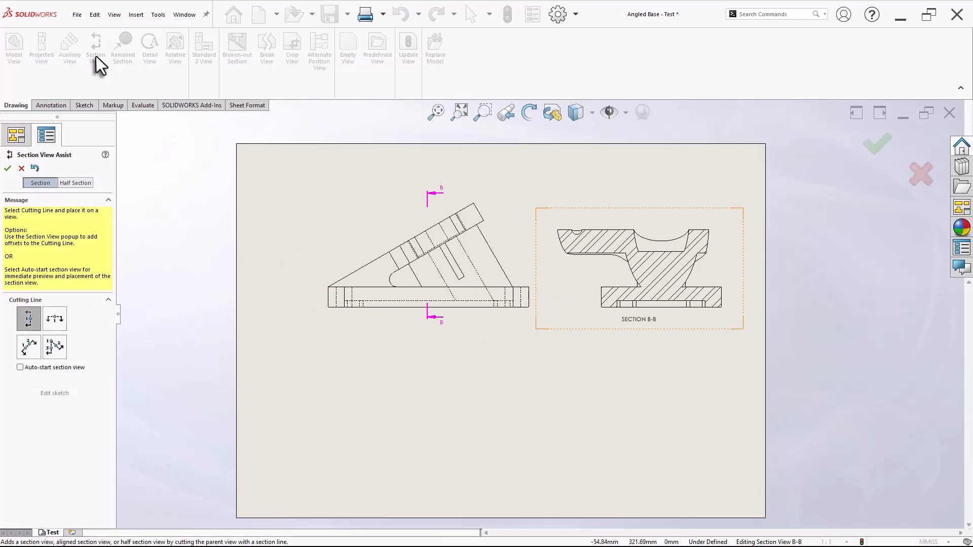
left_click(61, 319)
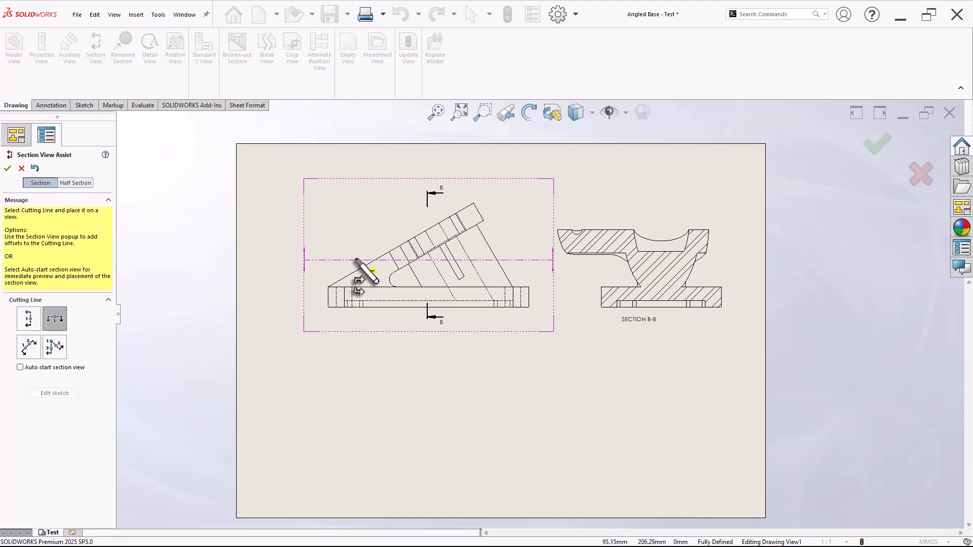
left_click(341, 268)
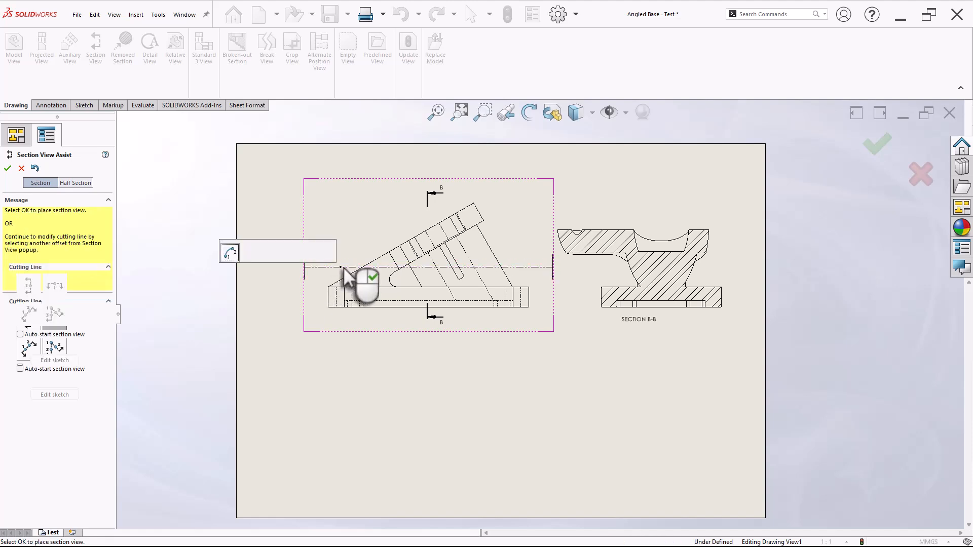
left_click(306, 257)
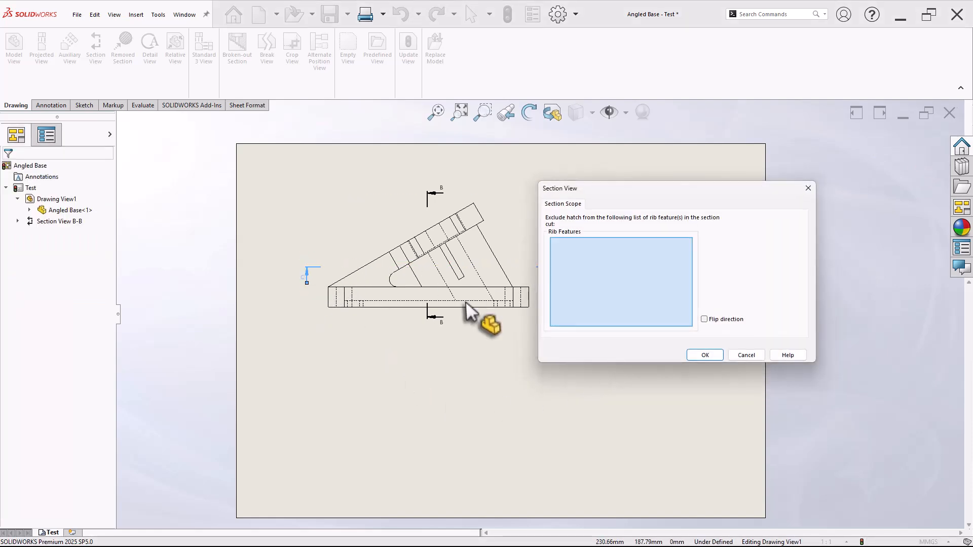
Exclude the rib from the horizontal section's hatching and place the section view below the front view.
left_click(454, 265)
left_click(705, 355)
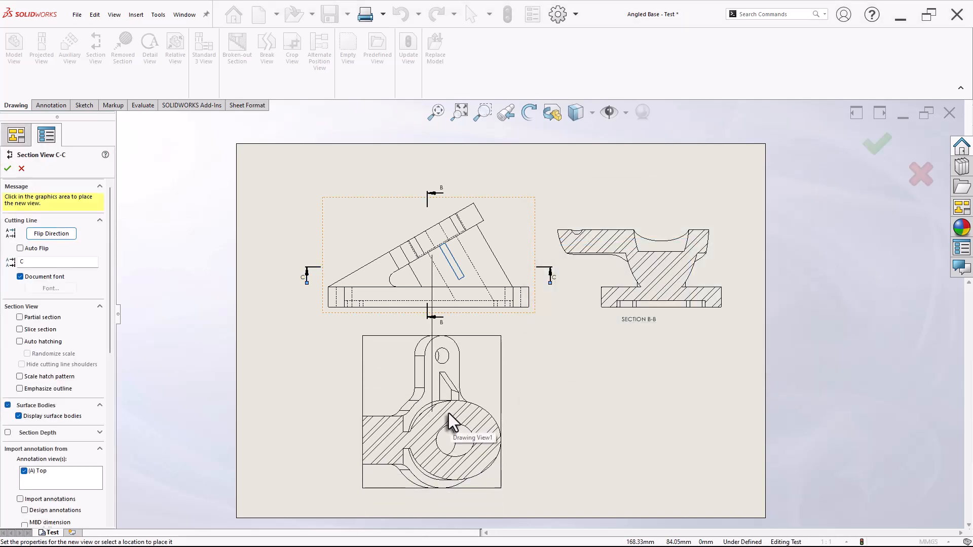
left_click(448, 413)
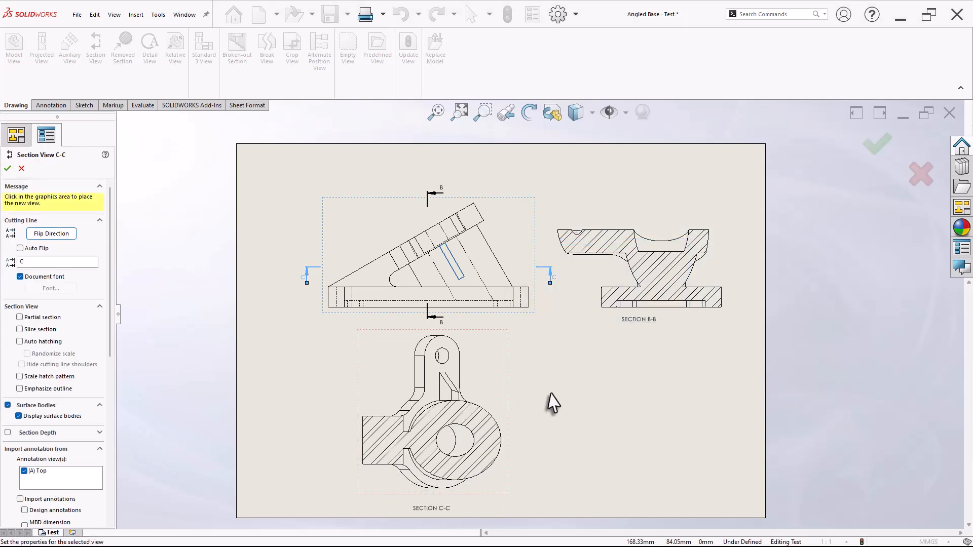
right_click(597, 387)
left_click(582, 394)
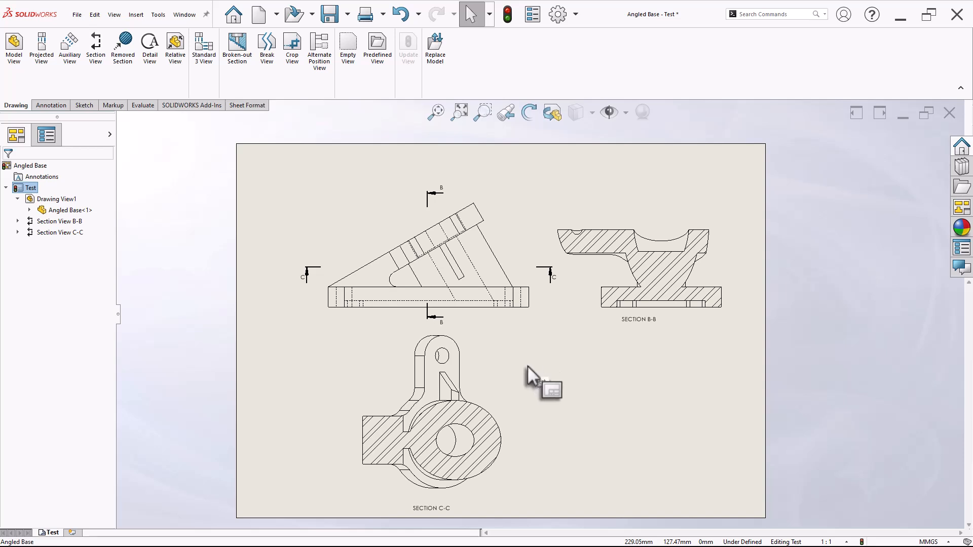
Delete both section views together with their cutting lines, leaving only the front view on the sheet.
left_click(568, 481)
key("Delete")
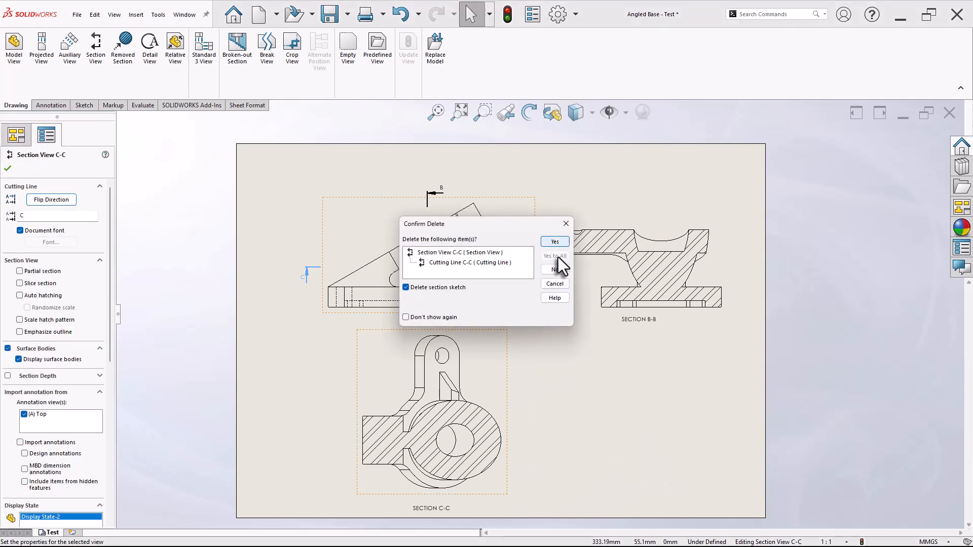
left_click(555, 242)
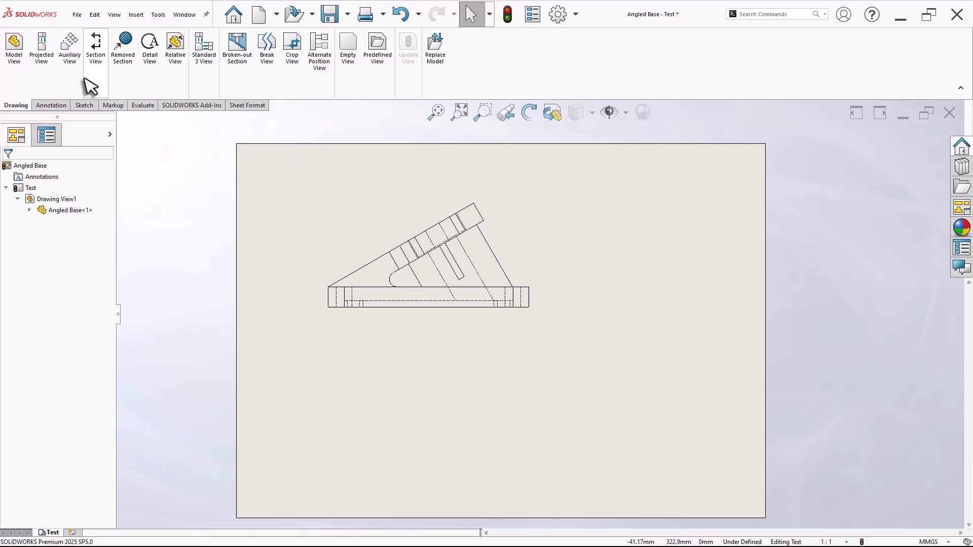
Create a projected view from the front view and place it directly below.
left_click(50, 62)
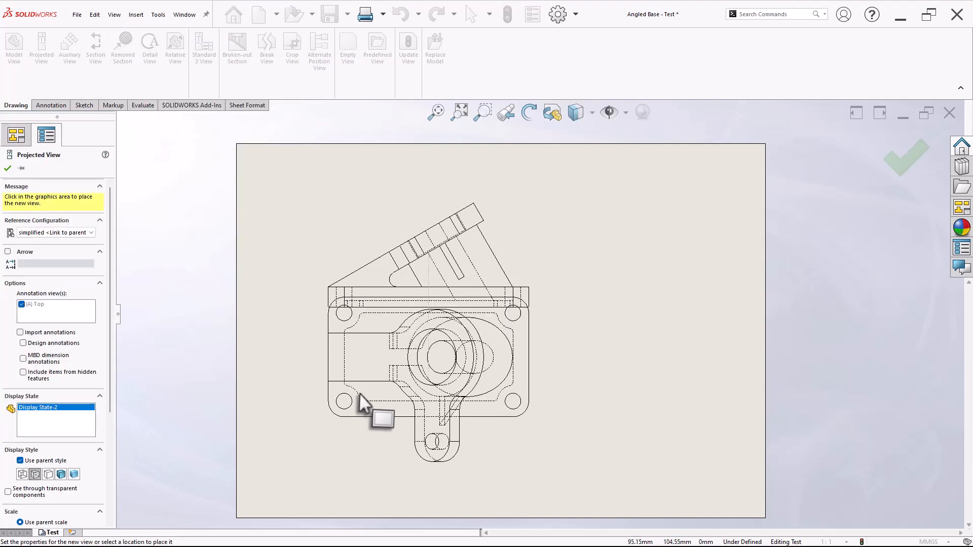
left_click(364, 410)
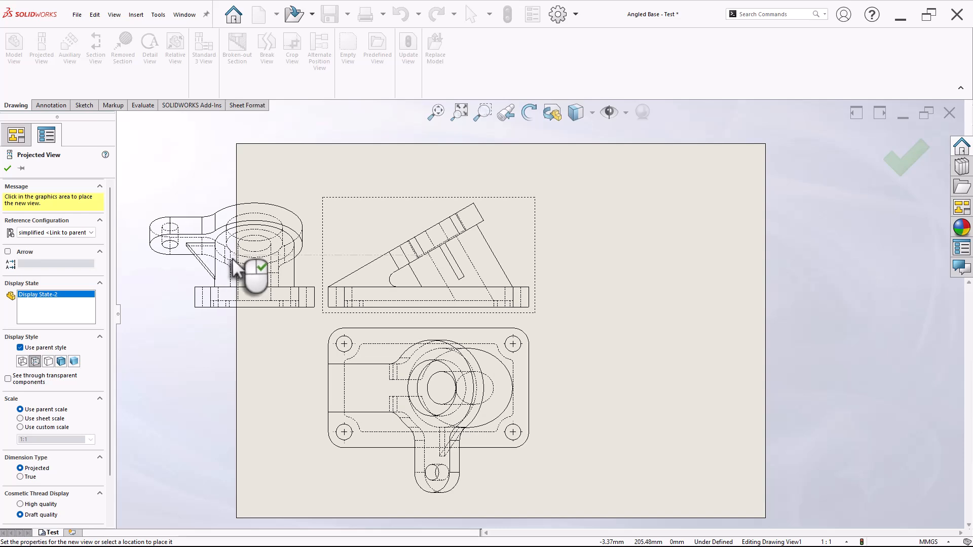
left_click(7, 169)
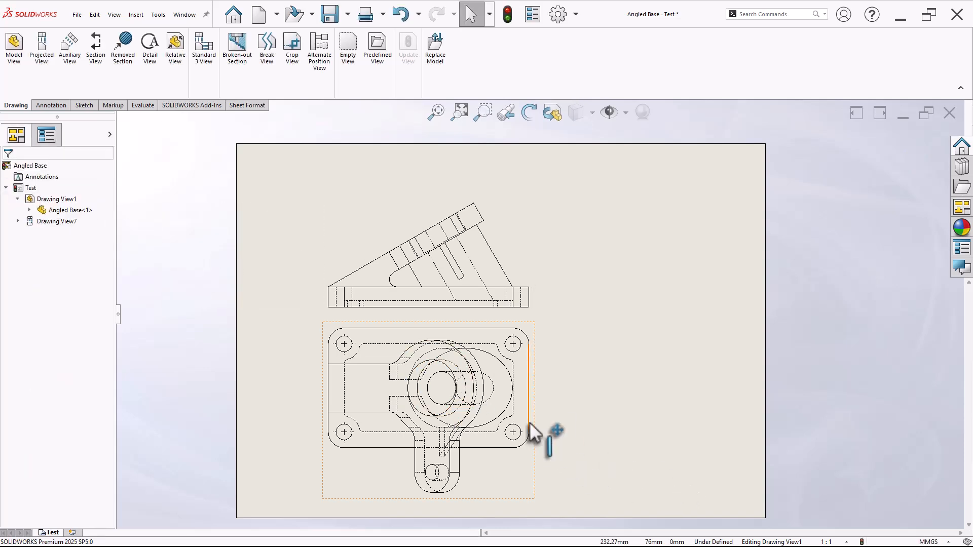
key("f")
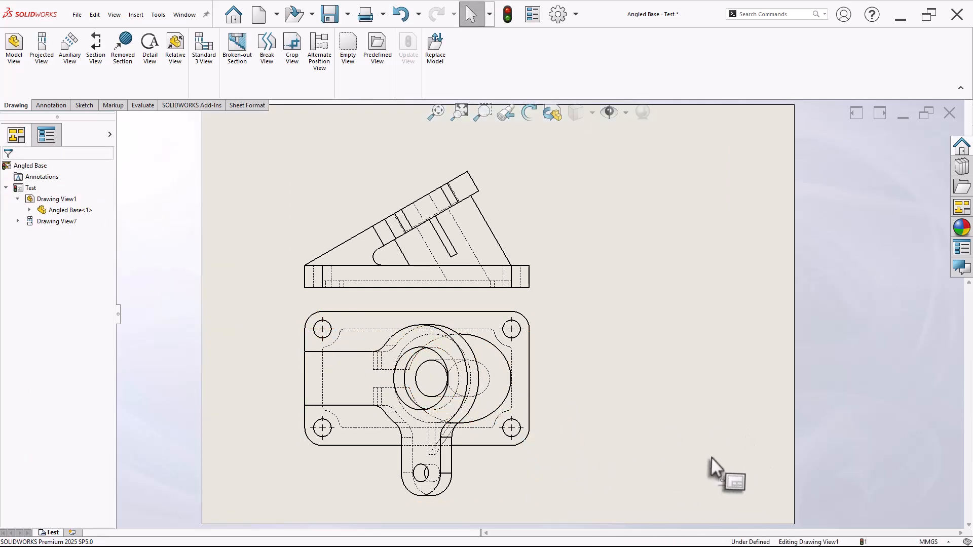
middle_click_drag(710, 457, 684, 428)
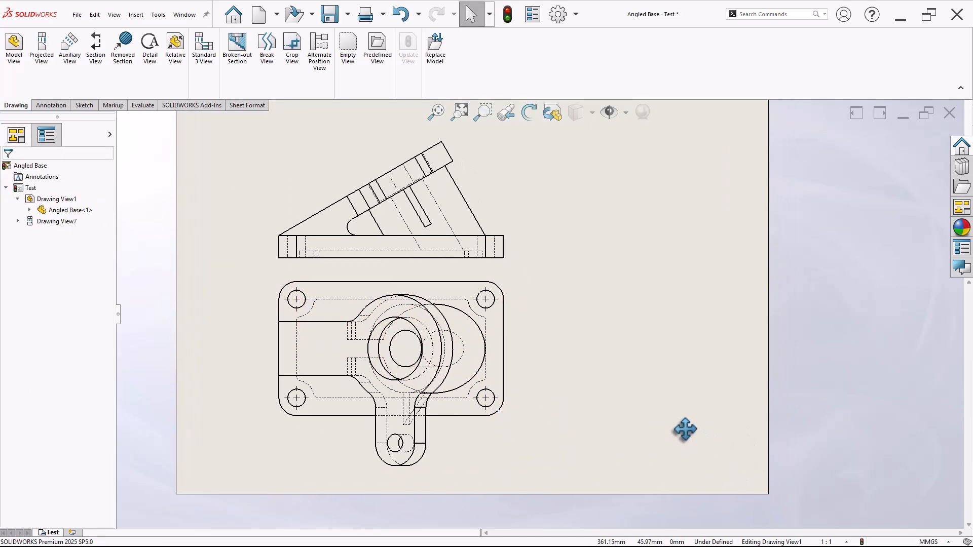
Create a detail view beside the projected view from a circle about 40 mm in diameter around its upper-right hole, and enlarge the circle.
left_click(148, 50)
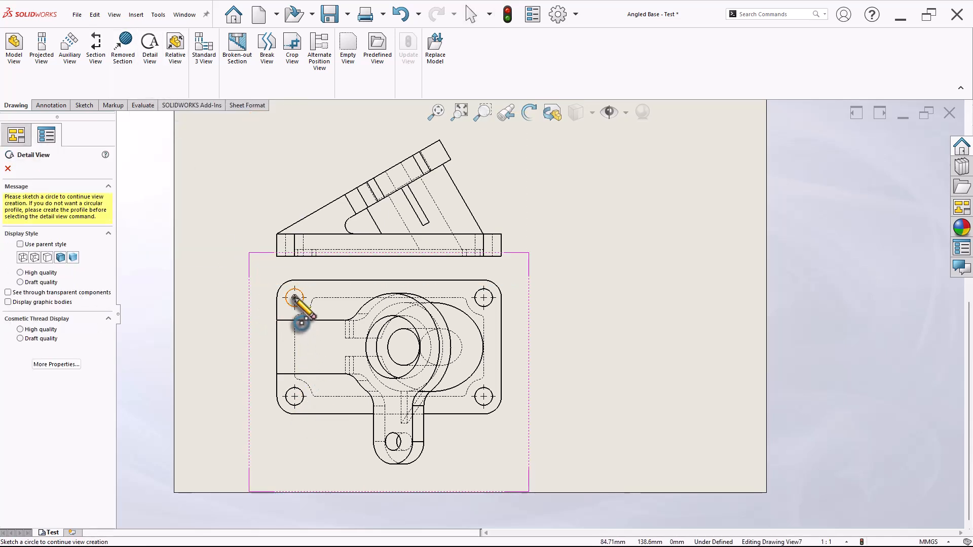
left_click(484, 298)
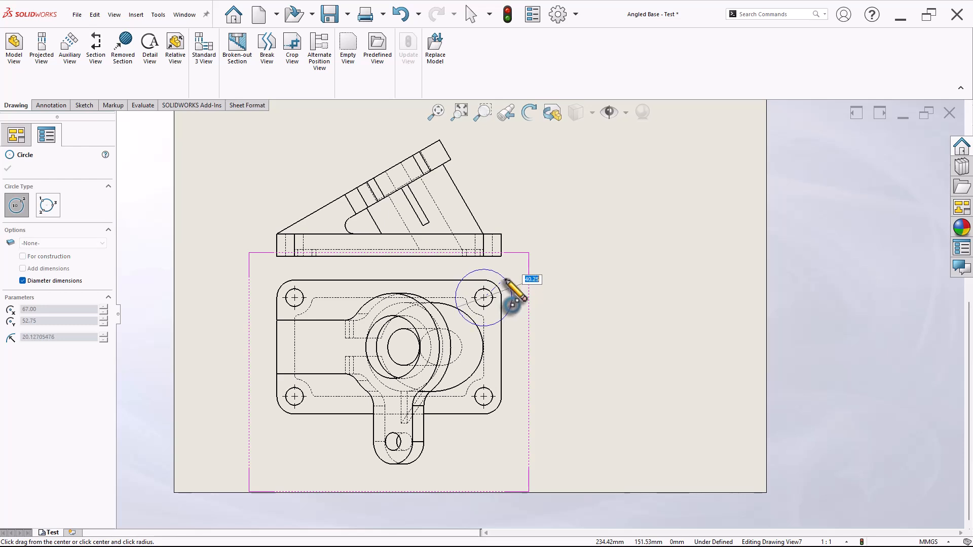
left_click(513, 291)
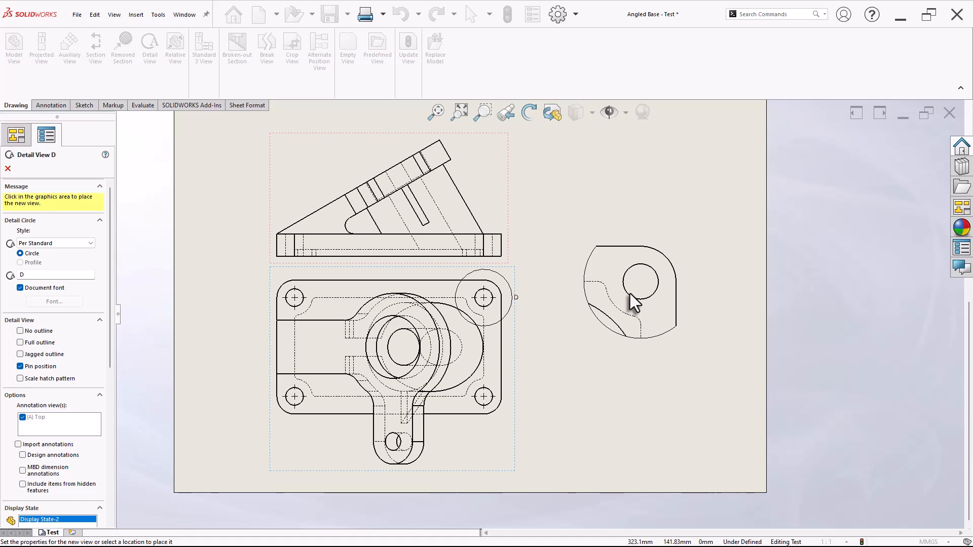
left_click(630, 299)
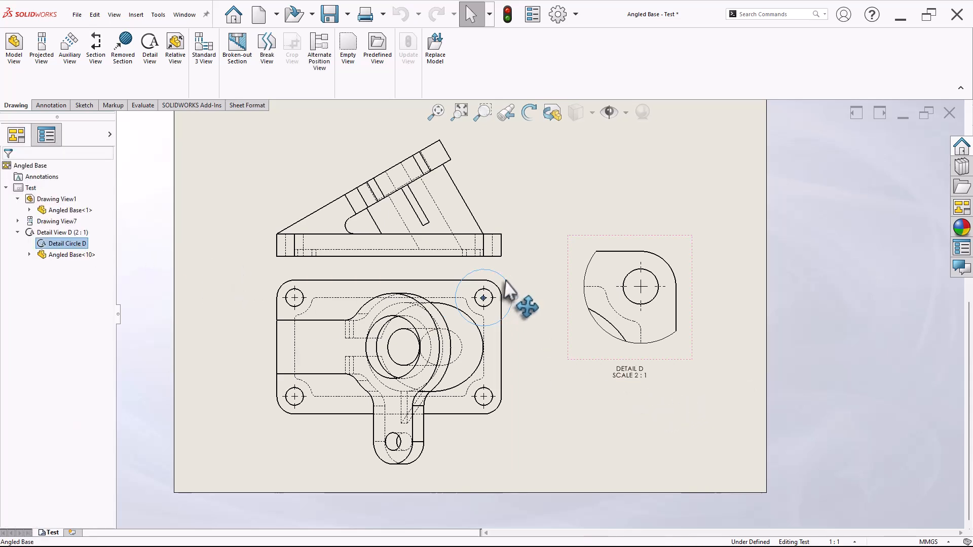
mouse_move(504, 281)
left_mouse_down()
mouse_move(524, 267)
mouse_move(509, 288)
mouse_move(519, 278)
mouse_move(519, 287)
left_mouse_up()
left_click(565, 437)
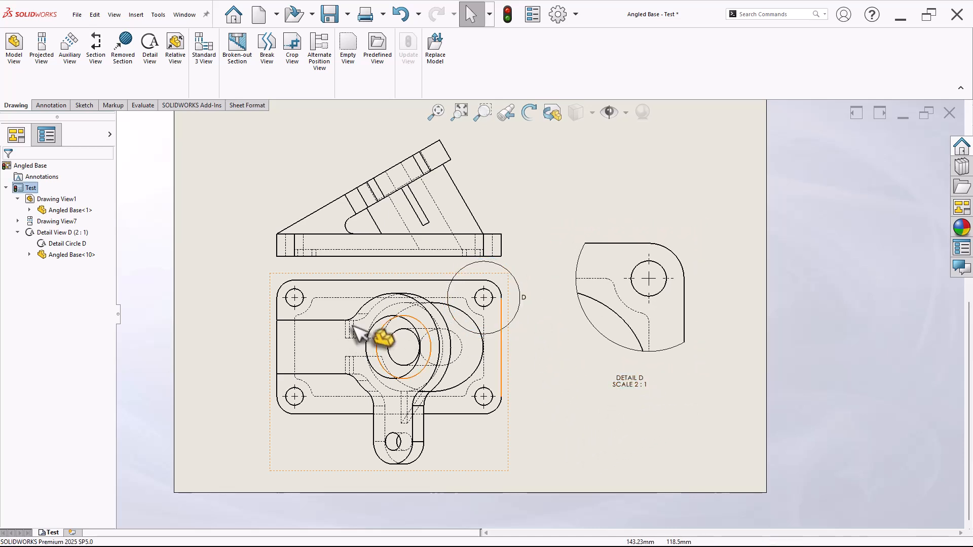
Open the detail view's settings for editing and examine its custom scale value.
right_click(67, 232)
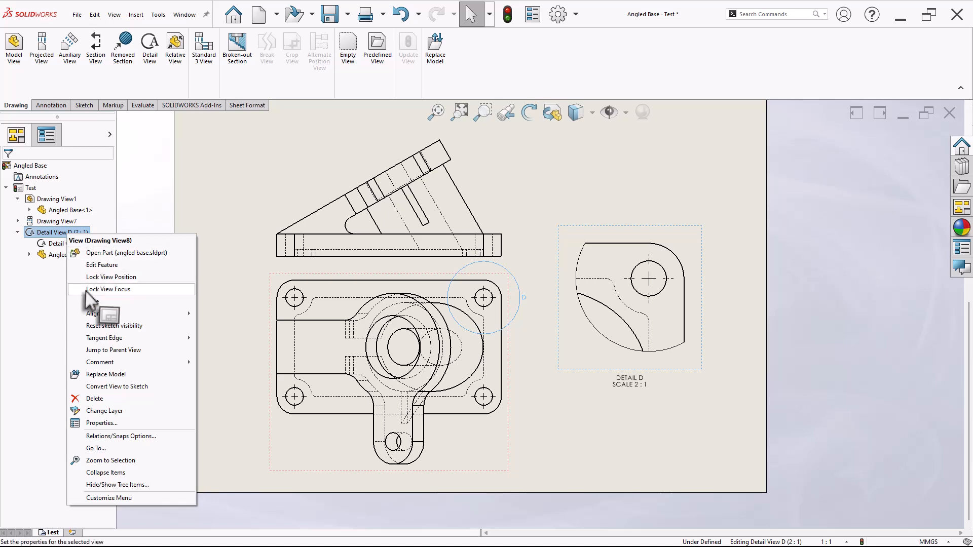
left_click(101, 266)
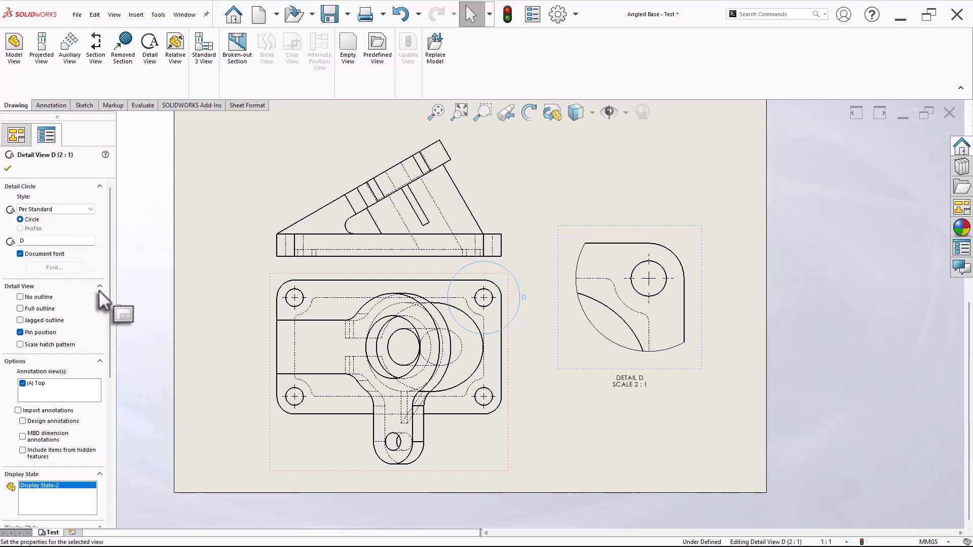
left_click_drag(109, 406, 112, 498)
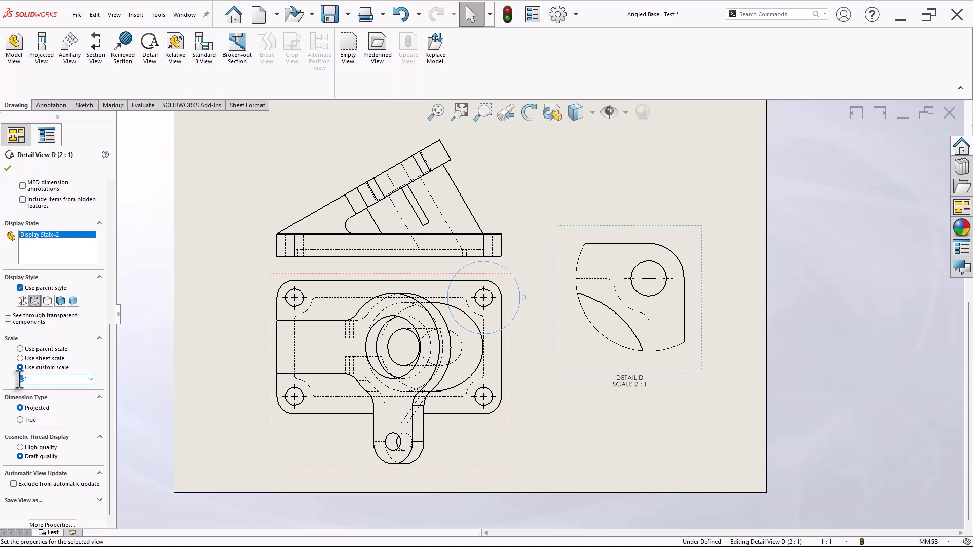
key("Return")
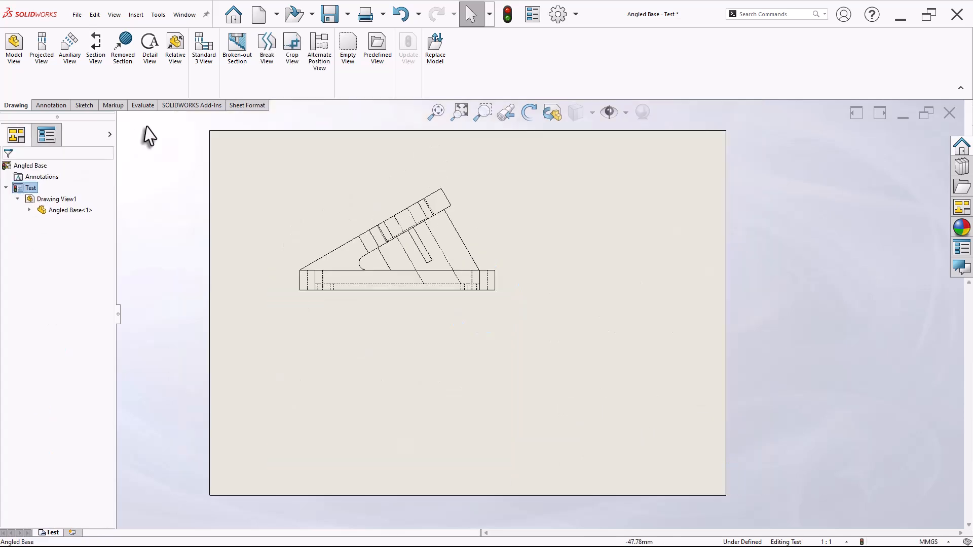
Create a removed section through the base plate between its left and right edges with automatic cutting line placement, and place it beside the front view.
left_click(122, 50)
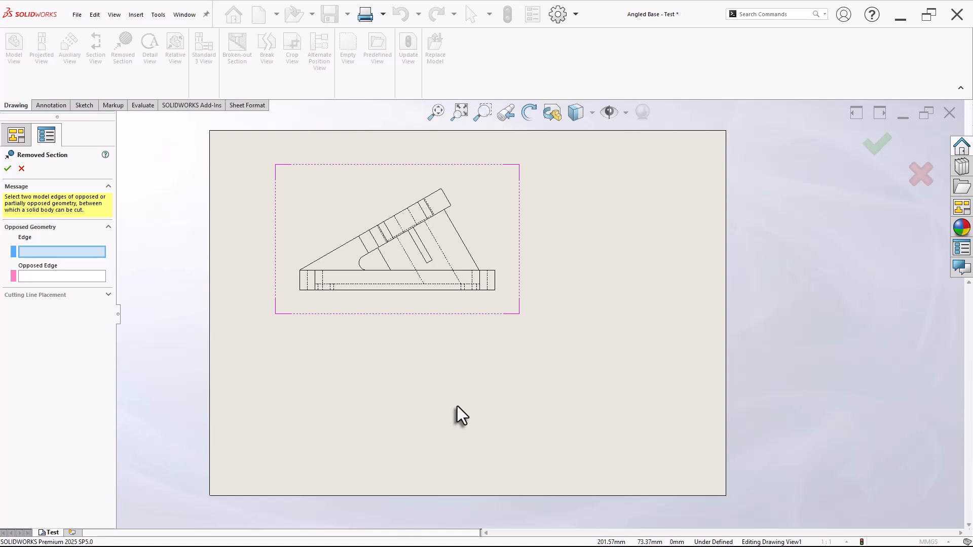
left_click(300, 279)
left_click(496, 279)
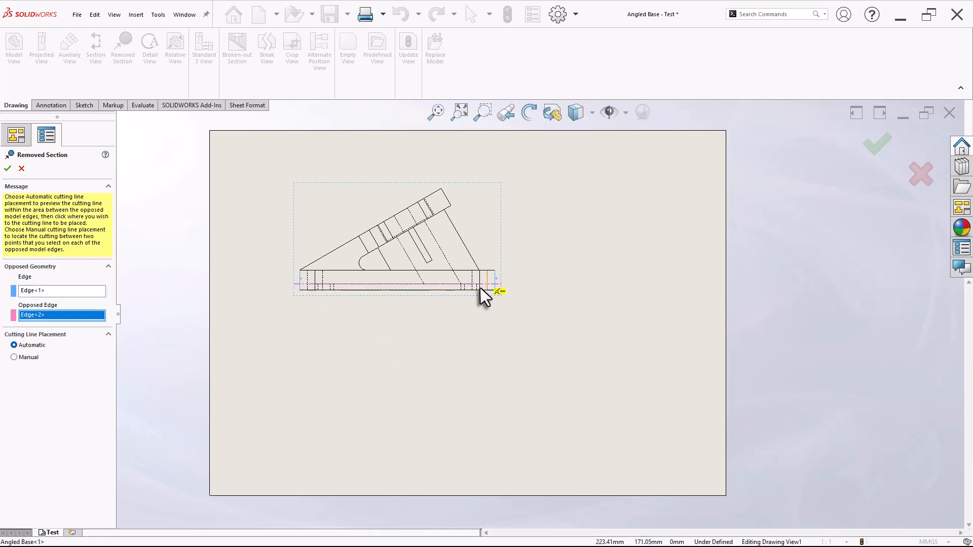
left_click(395, 279)
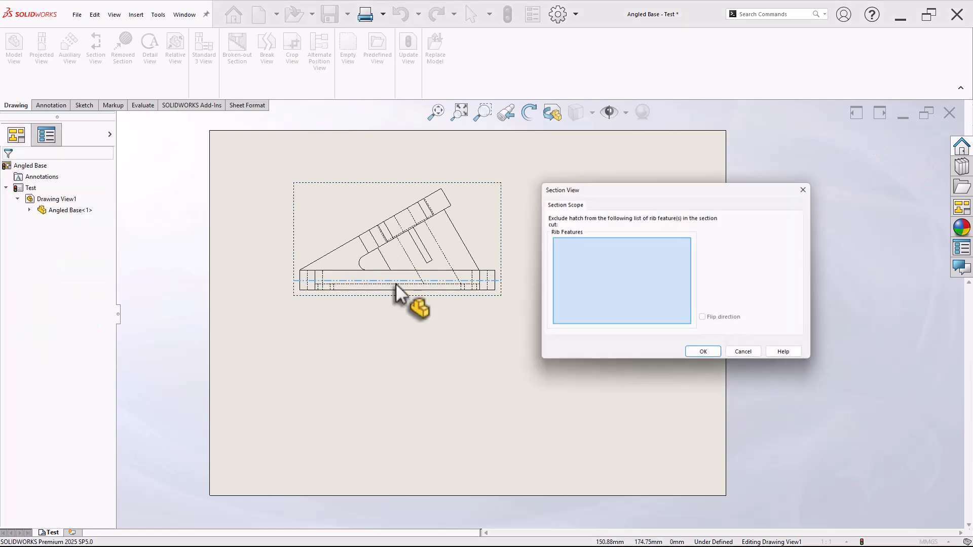
left_click(418, 244)
left_click(704, 355)
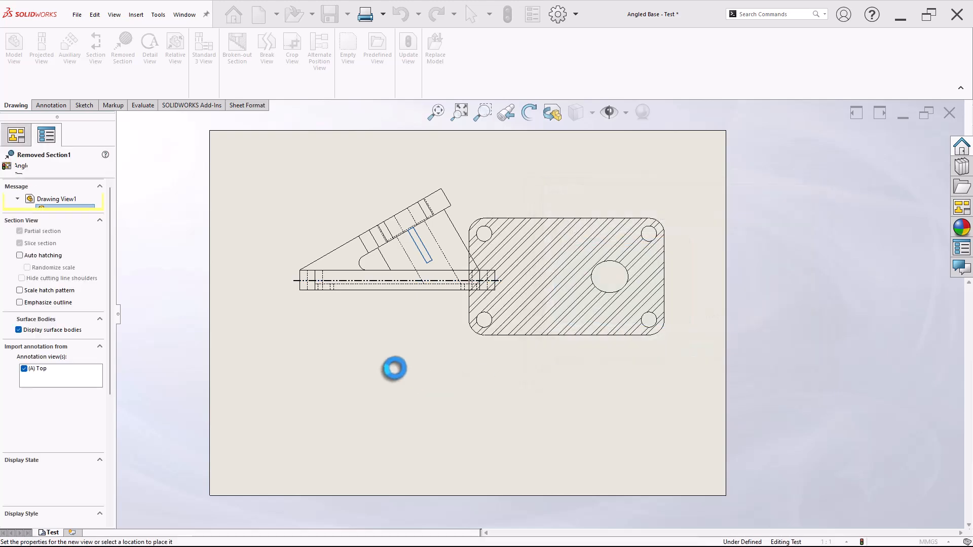
left_click(610, 325)
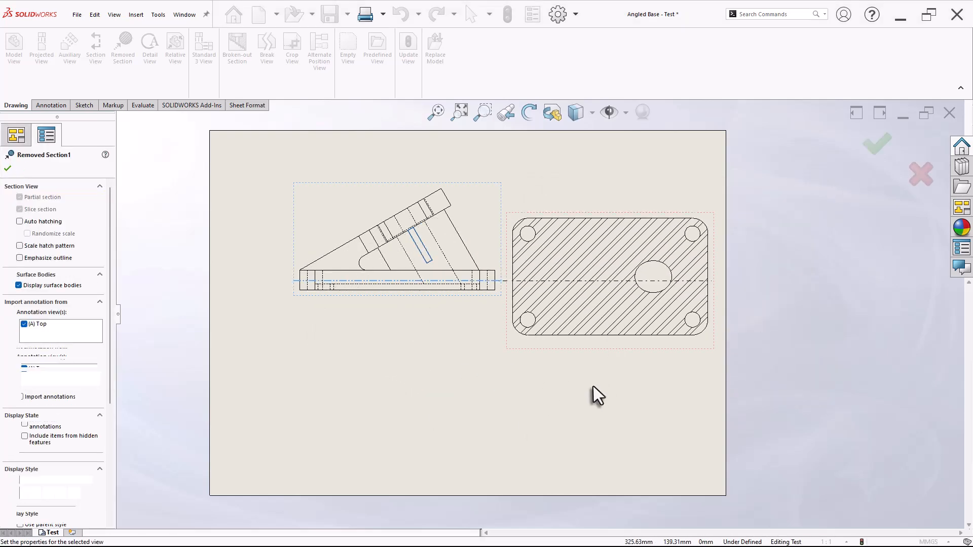
left_click(7, 169)
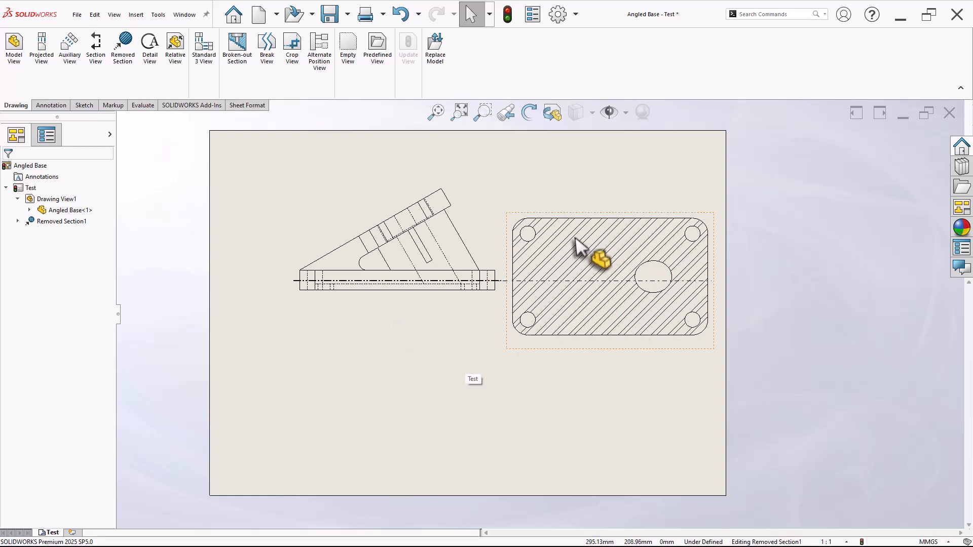
Delete the removed section view together with its cutting line and section sketch.
left_click(597, 349)
key("Delete")
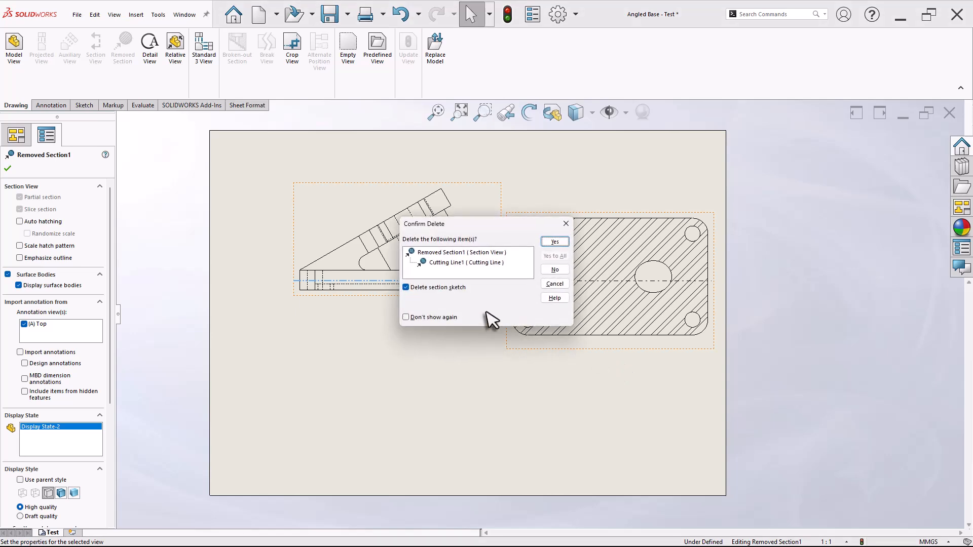
left_click(553, 243)
Create a projected view from the front view and place it directly below.
left_click(51, 59)
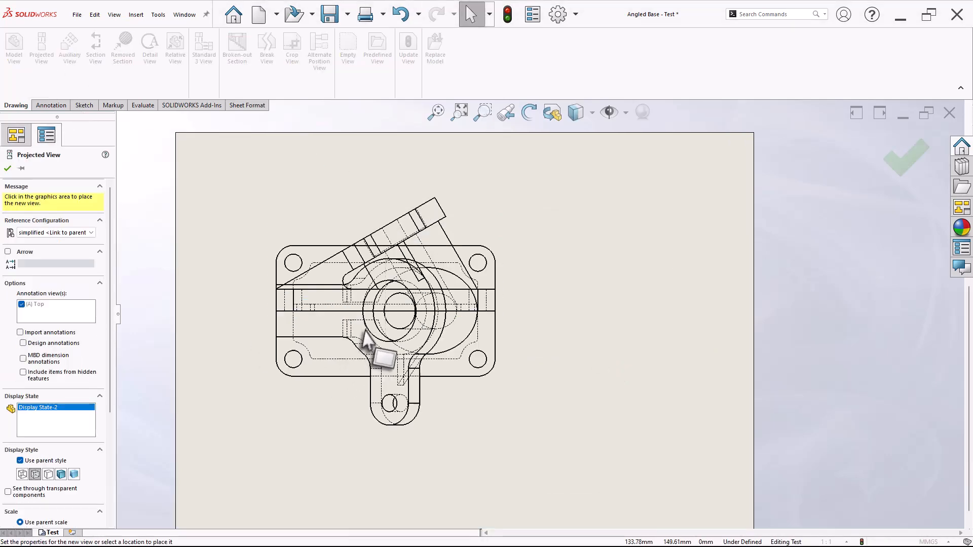
left_click(384, 445)
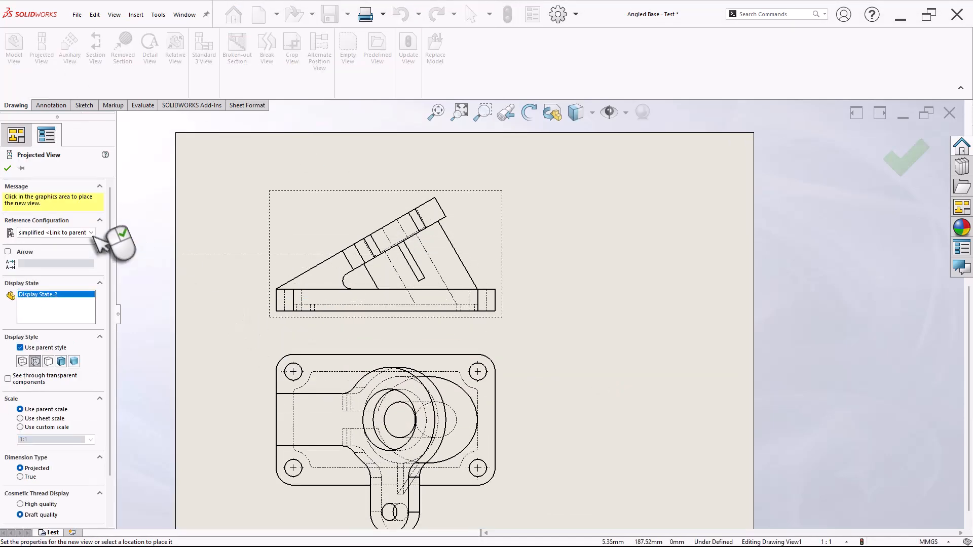
left_click(8, 168)
scroll(602, 393, "up", 1)
scroll(599, 416, "down", 1)
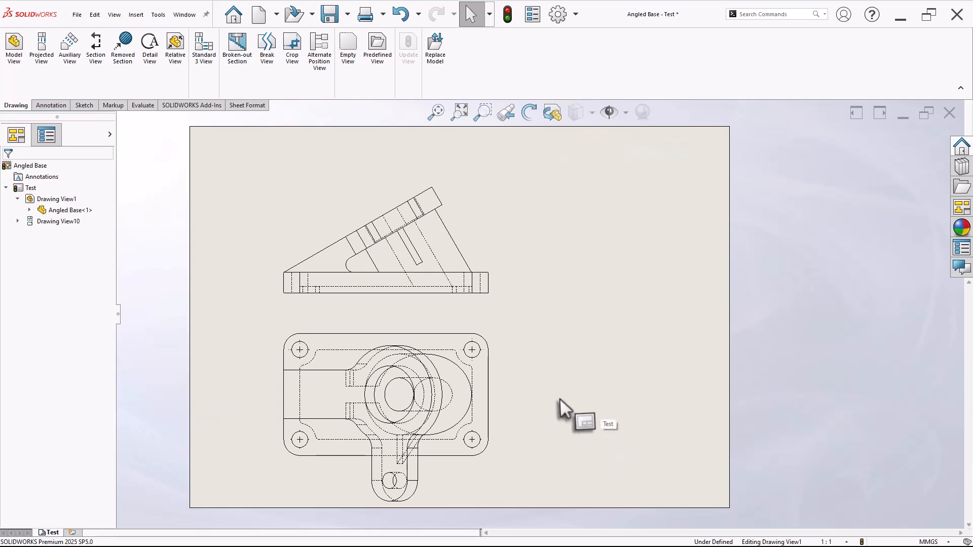
Move the front view slightly up the sheet and bring the projected view up closer beneath it.
left_click(491, 232)
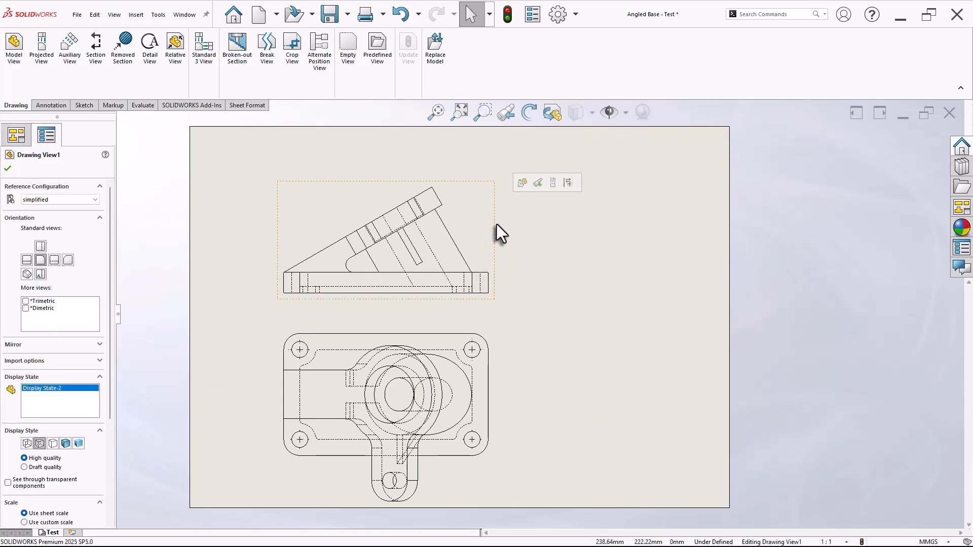
left_click_drag(494, 222, 494, 208)
left_click_drag(495, 332, 495, 307)
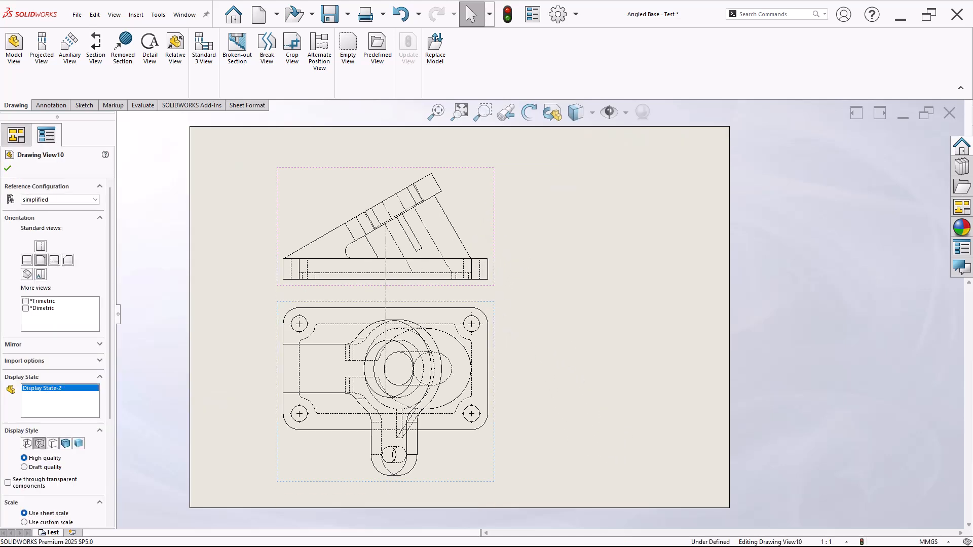
left_click(576, 392)
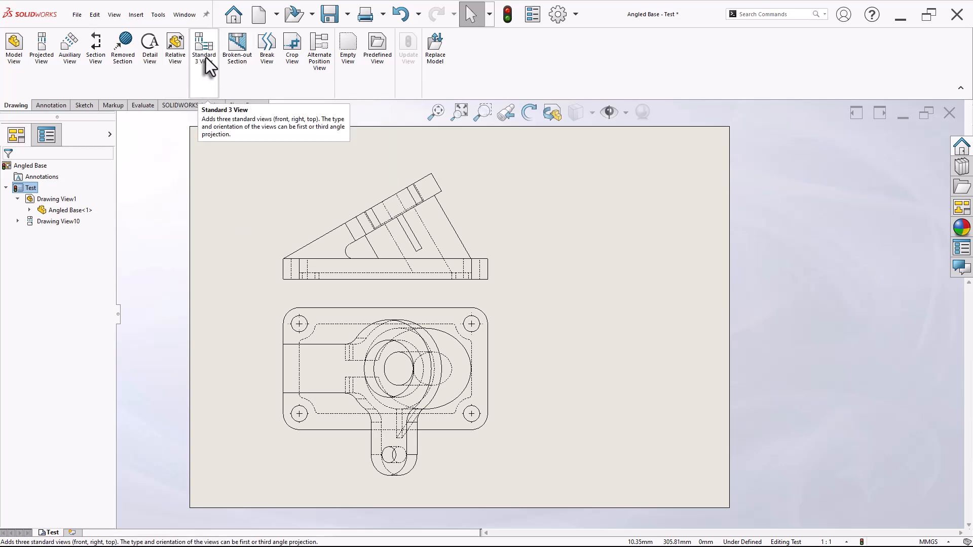
Start a broken-out section in the front view with a closed spline around the upper end of the inclined plate.
left_click(244, 57)
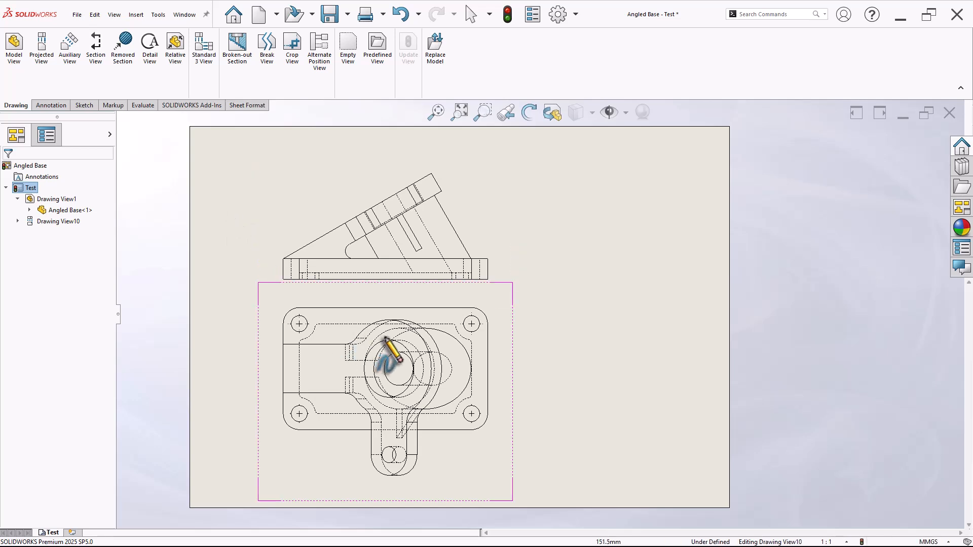
left_click(441, 202)
left_click(409, 215)
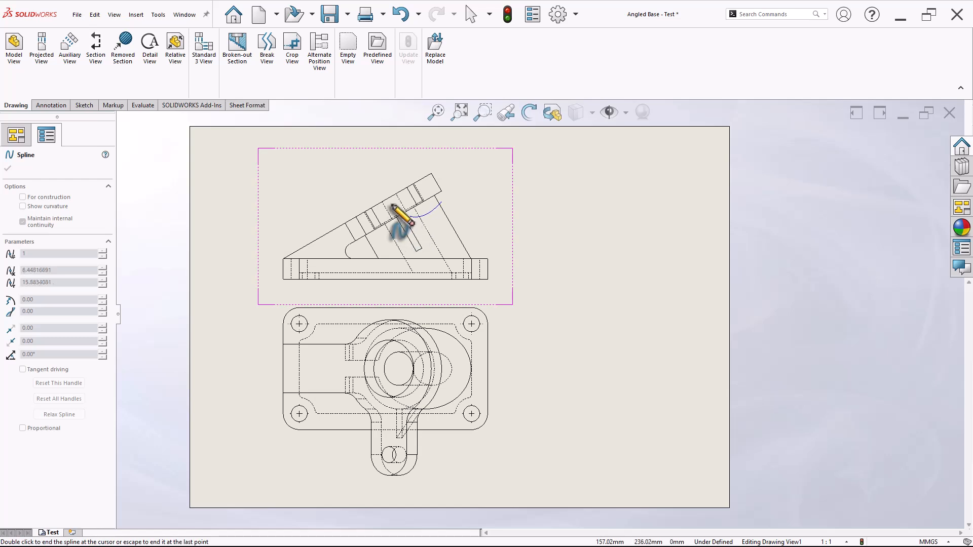
left_click(385, 191)
left_click(420, 160)
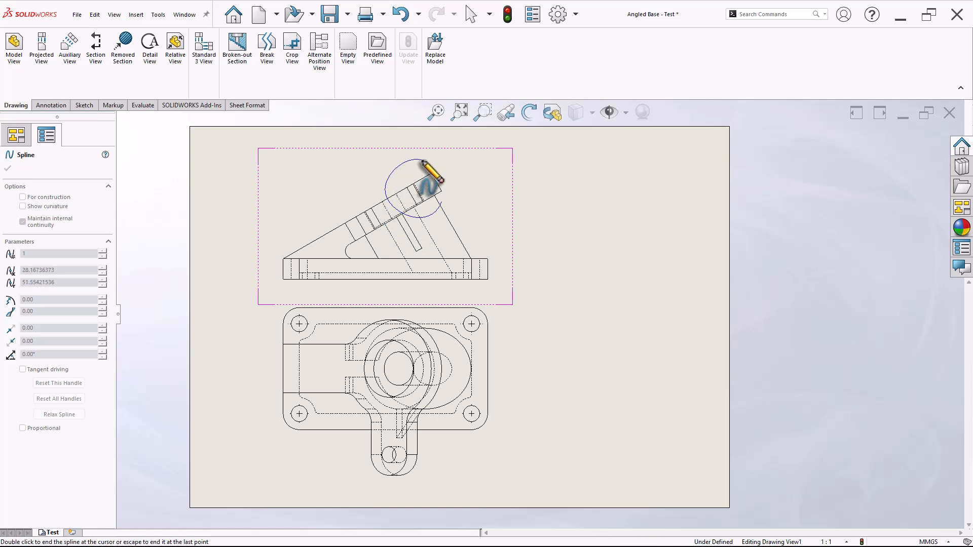
left_click(440, 203)
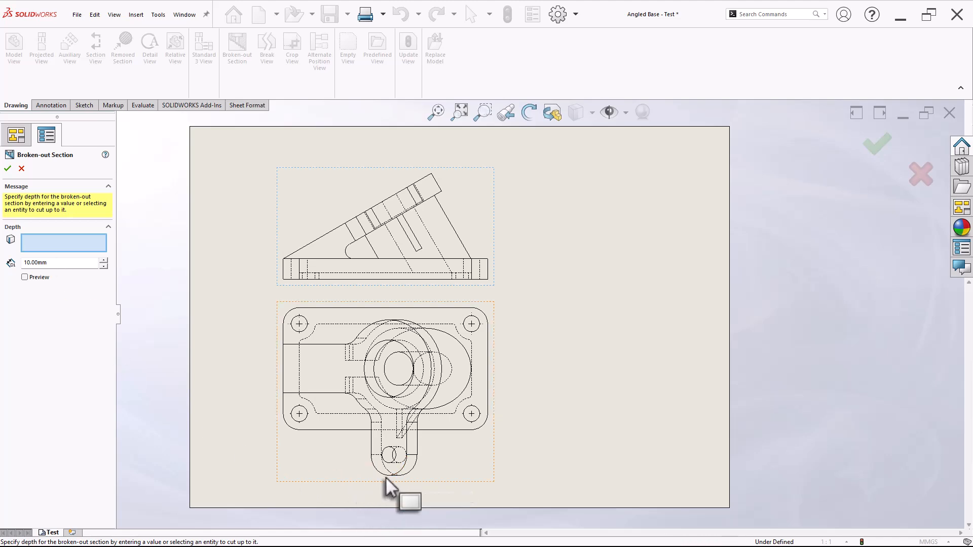
Preview the broken-out section, raise its depth to 90 mm, replace that with the slot edge beside the projected view's central bore, and apply the section.
left_click(43, 277)
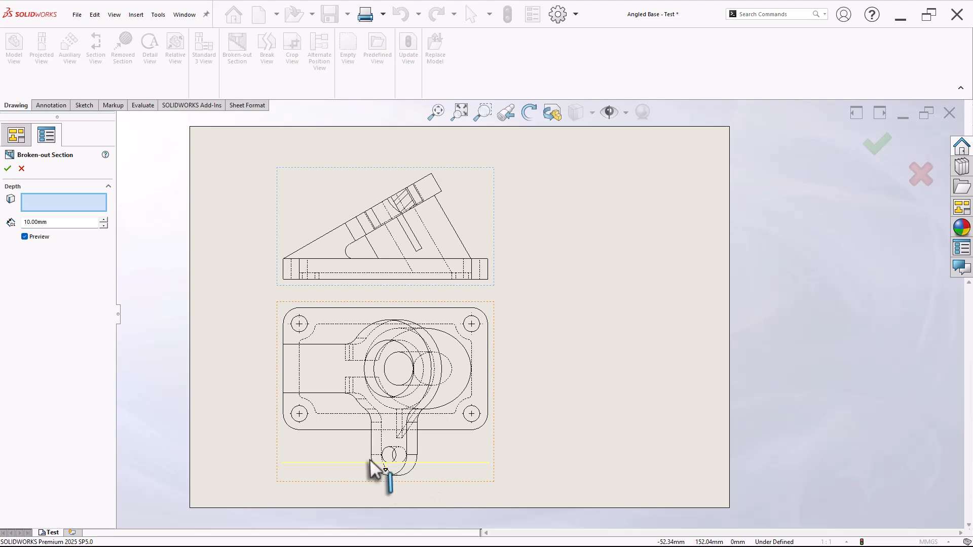
left_click(104, 219)
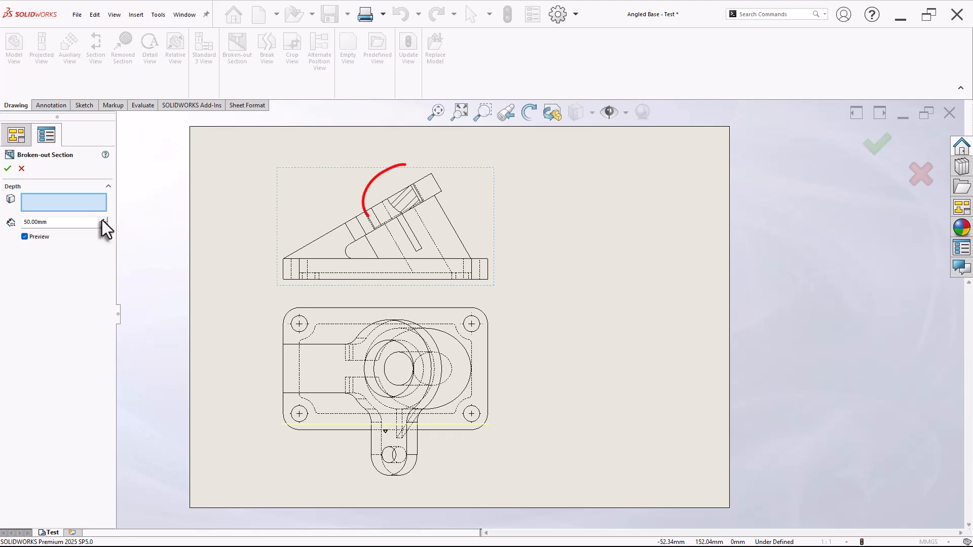
left_click(104, 219)
left_click(104, 219)
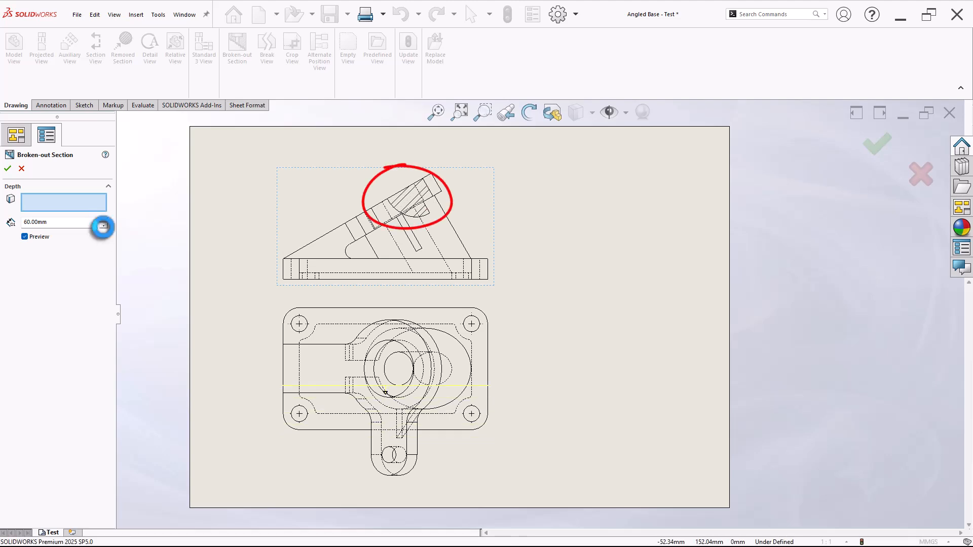
left_click(103, 220)
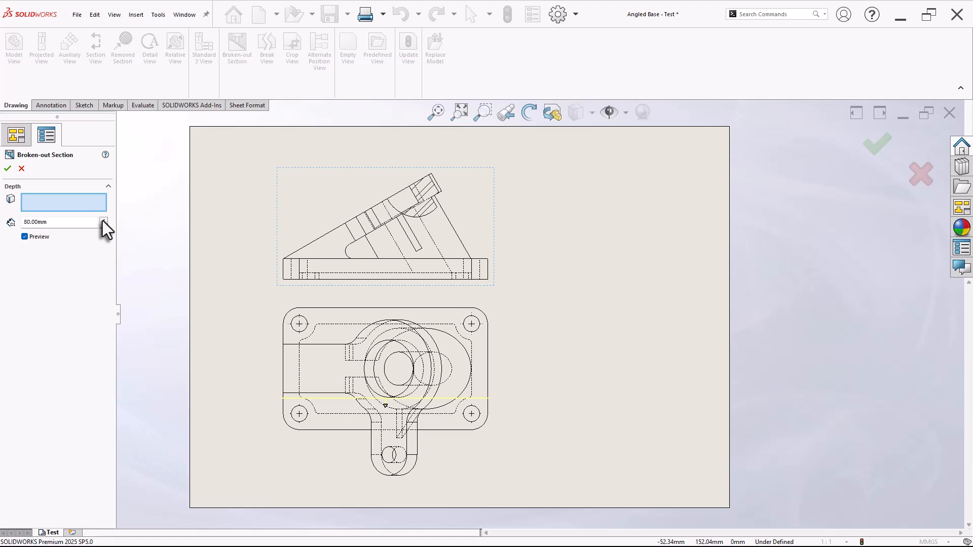
left_click(102, 220)
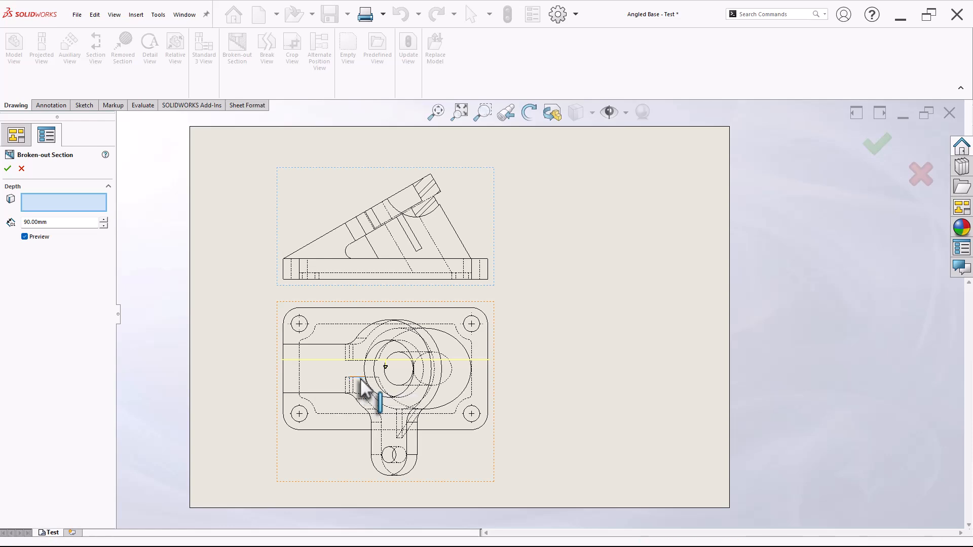
left_click(360, 378)
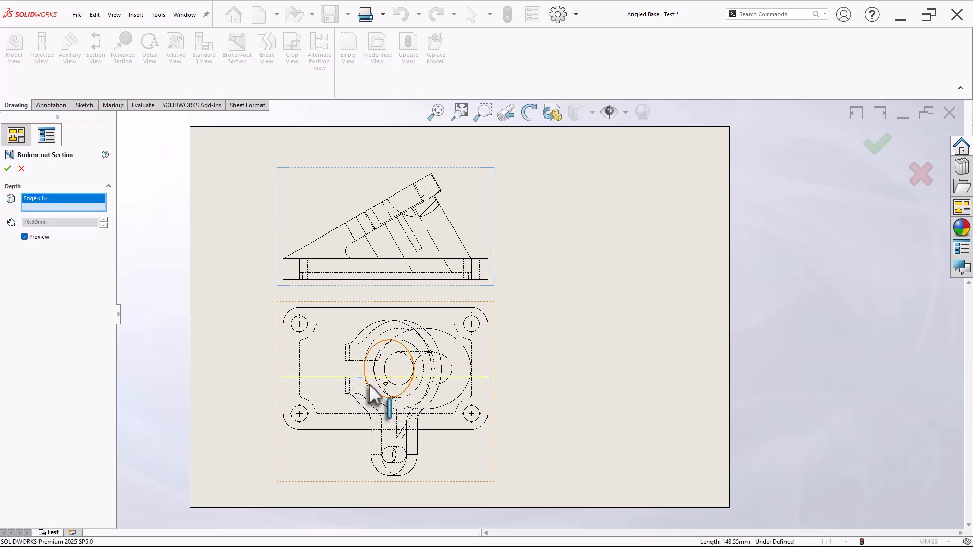
left_click(7, 170)
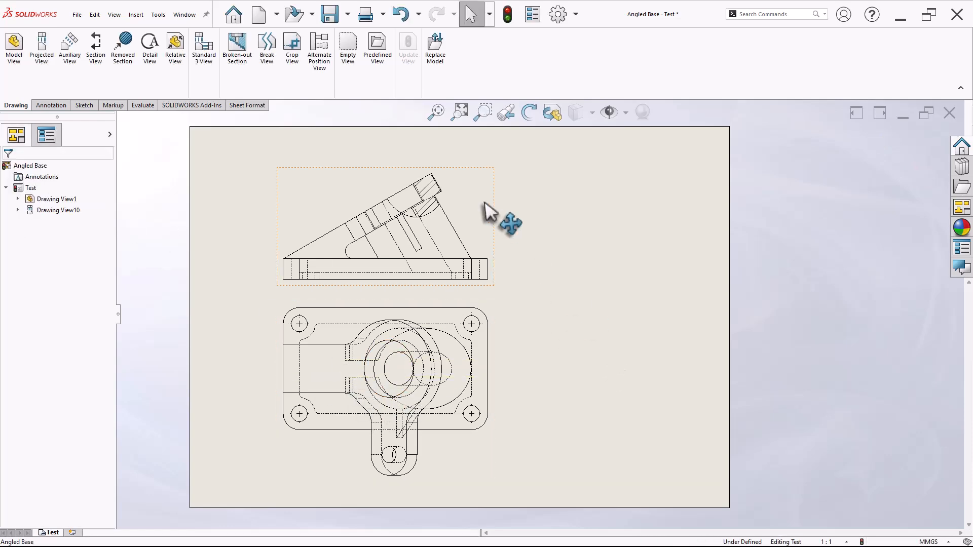
scroll(476, 218, "down", 3)
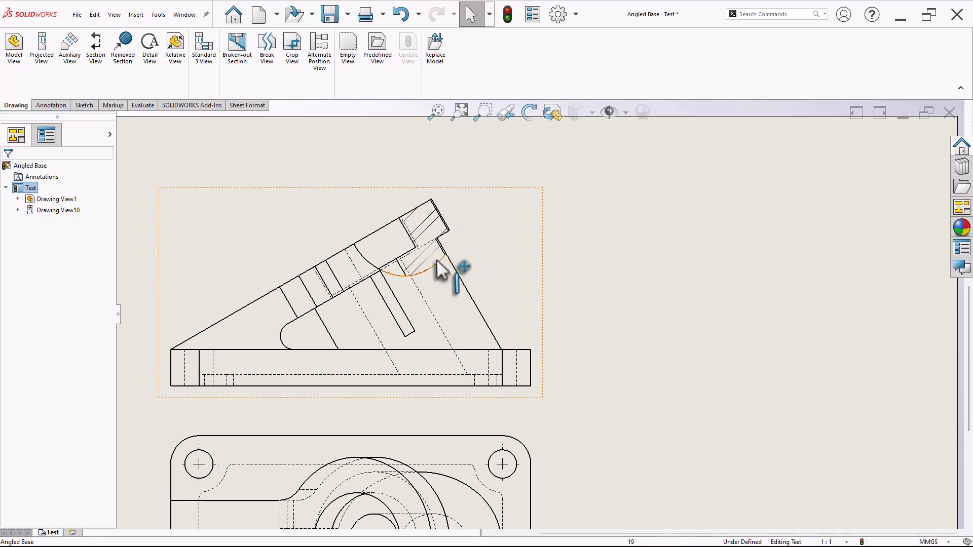
scroll(454, 264, "up", 3)
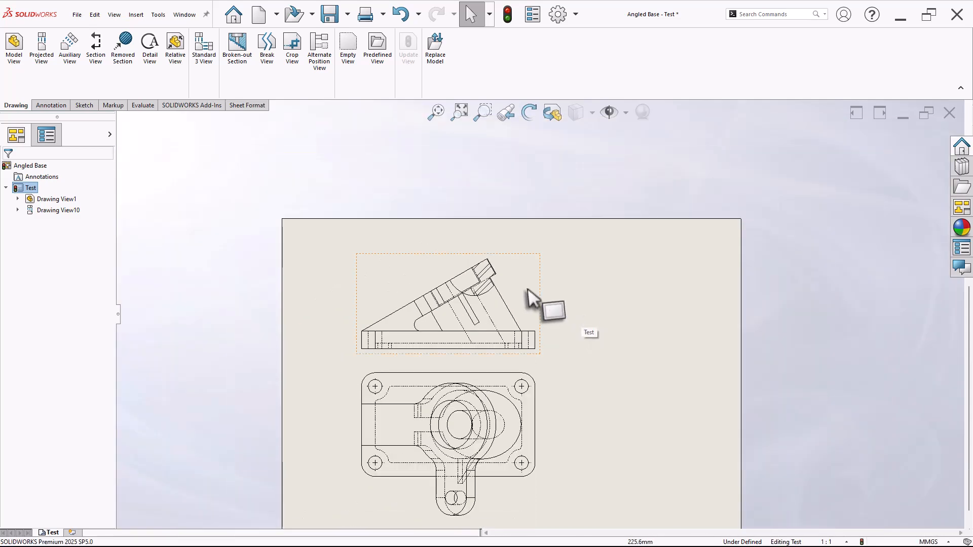
scroll(552, 281, "down", 1)
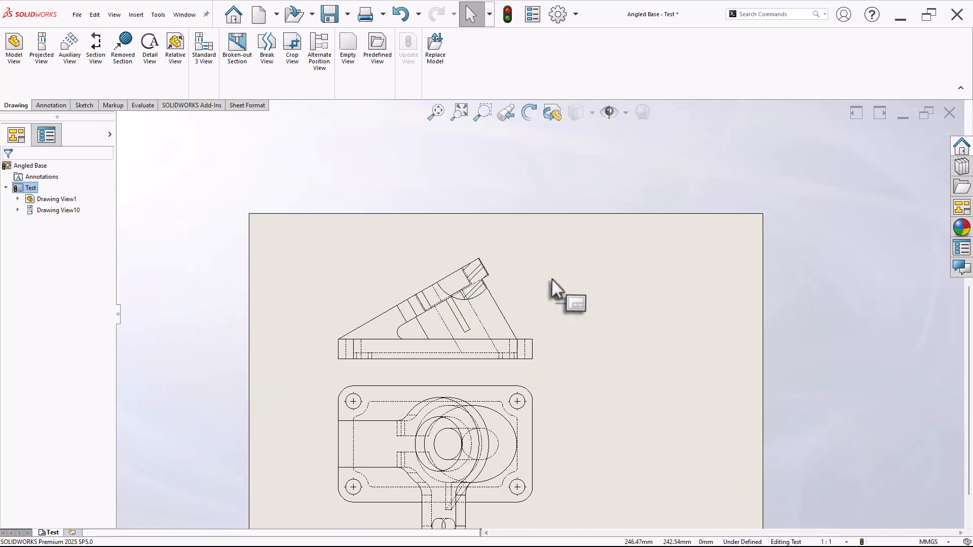
scroll(625, 447, "up", 1)
scroll(674, 468, "down", 2)
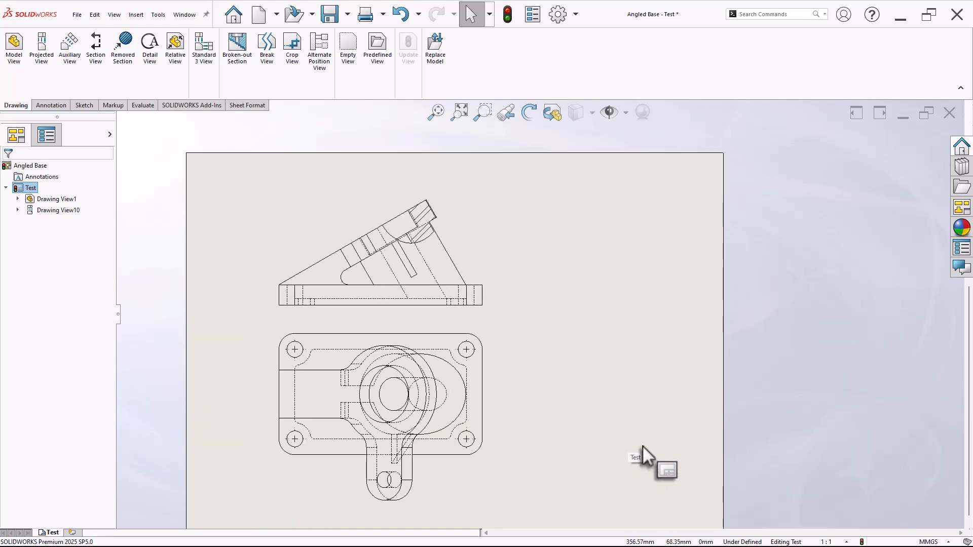
scroll(642, 446, "up", 1)
key("f")
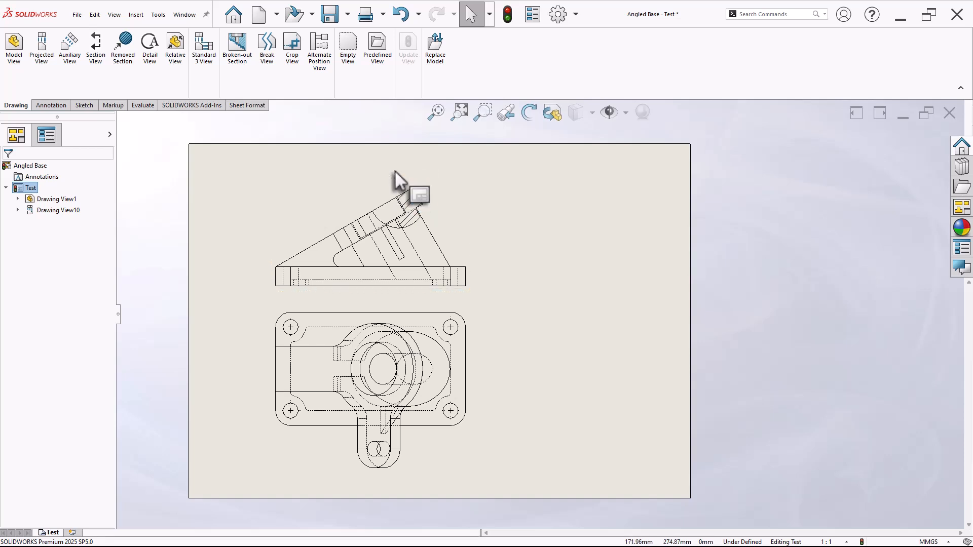
Break the projected view with two vertical break lines, one beside and one through the central boss, using a 10 mm gap, and undo the break.
left_click(267, 56)
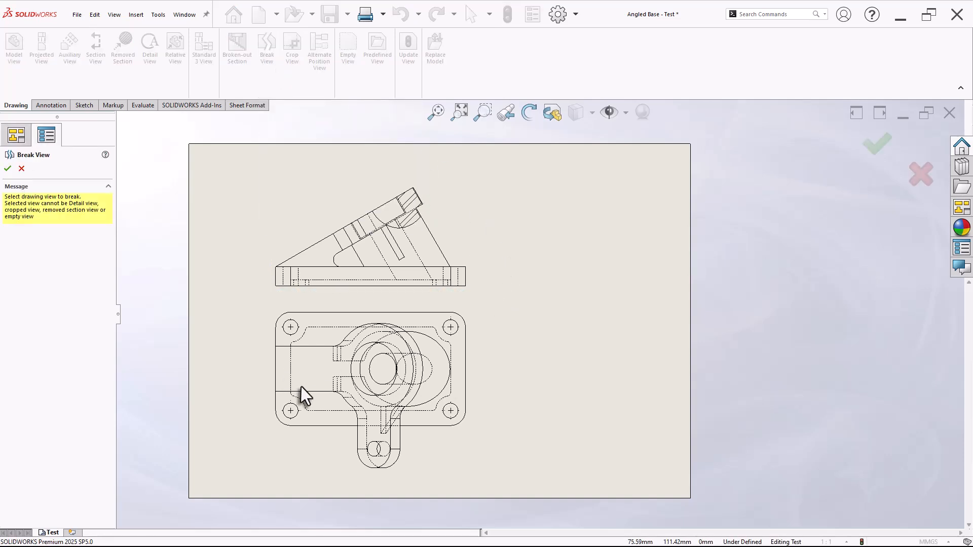
left_click(323, 407)
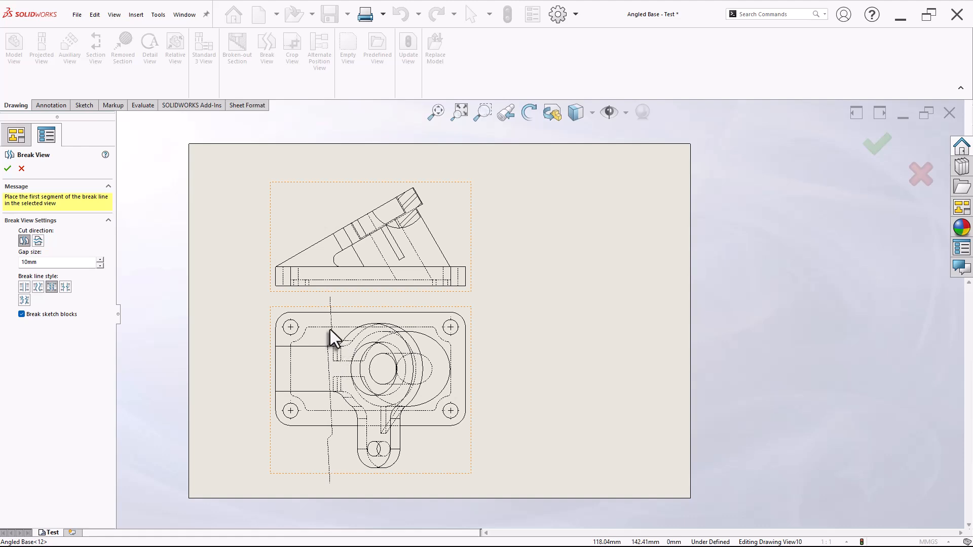
left_click(326, 336)
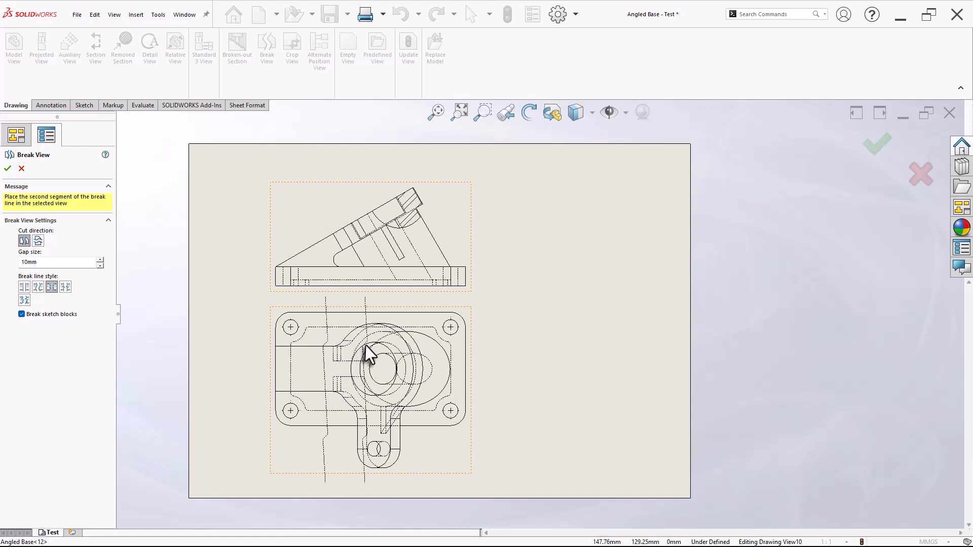
left_click(384, 347)
scroll(453, 365, "down", 2)
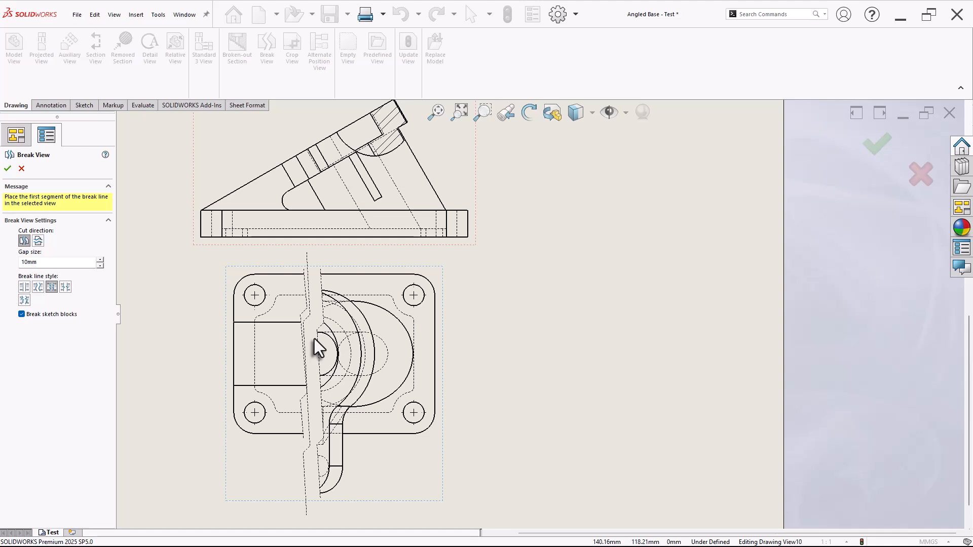
left_click(21, 168)
key("f")
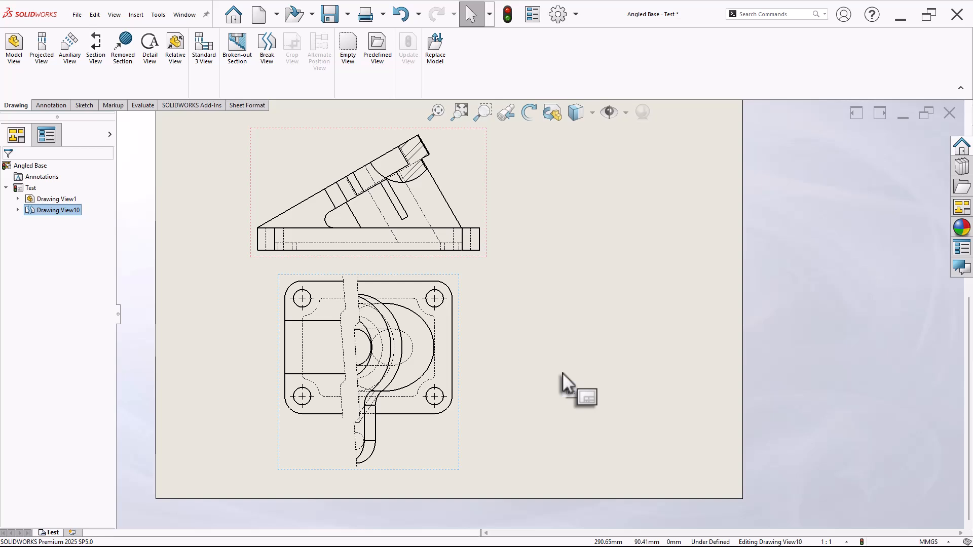
key("ctrl+z")
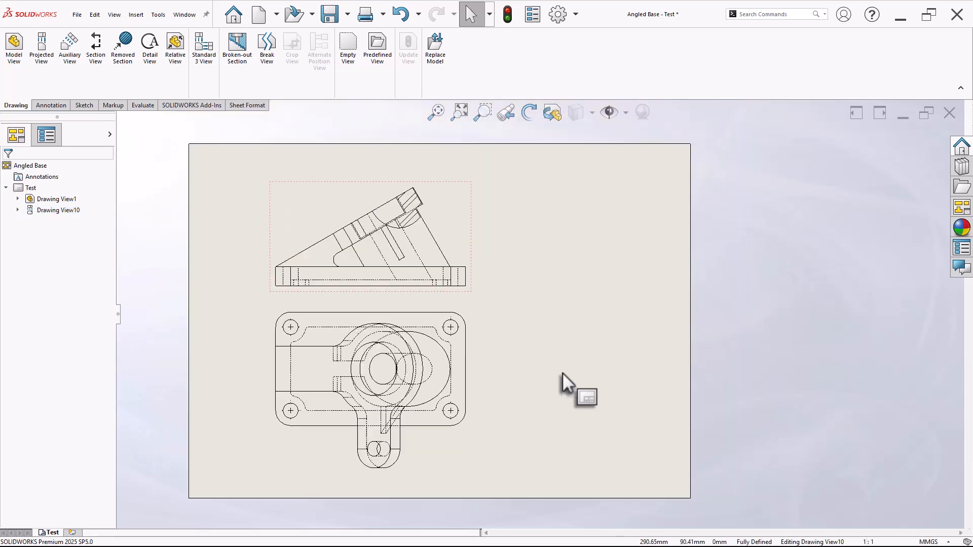
left_click(562, 372)
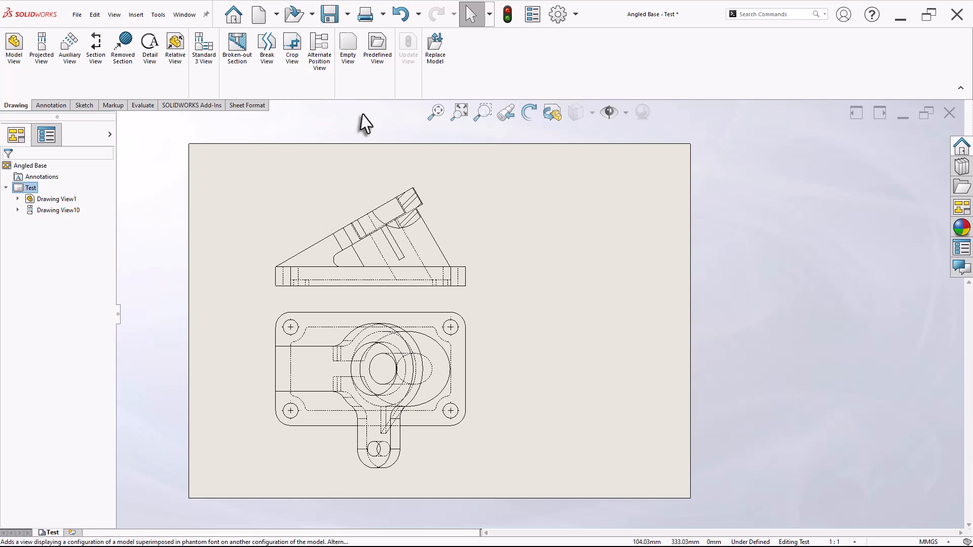
scroll(491, 205, "down", 1)
left_click(292, 48)
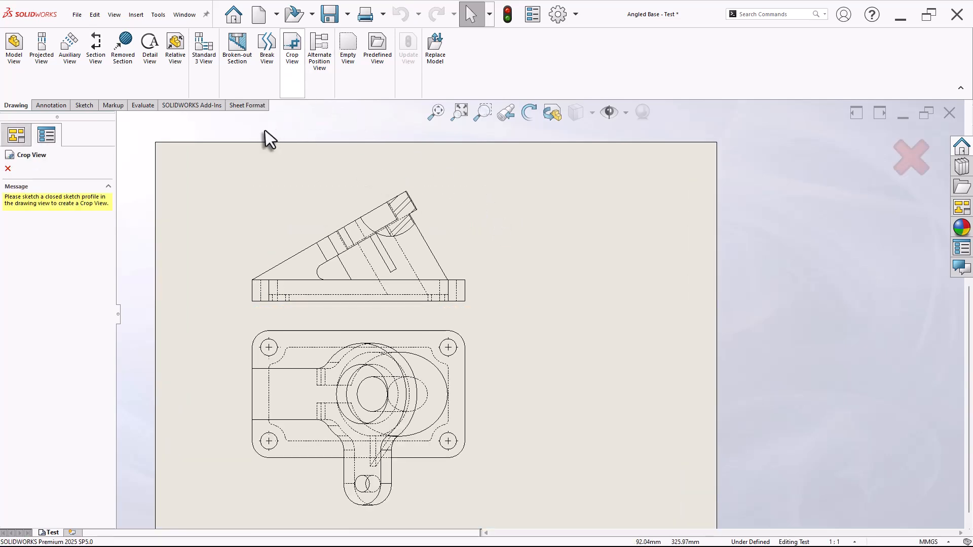
left_click(7, 169)
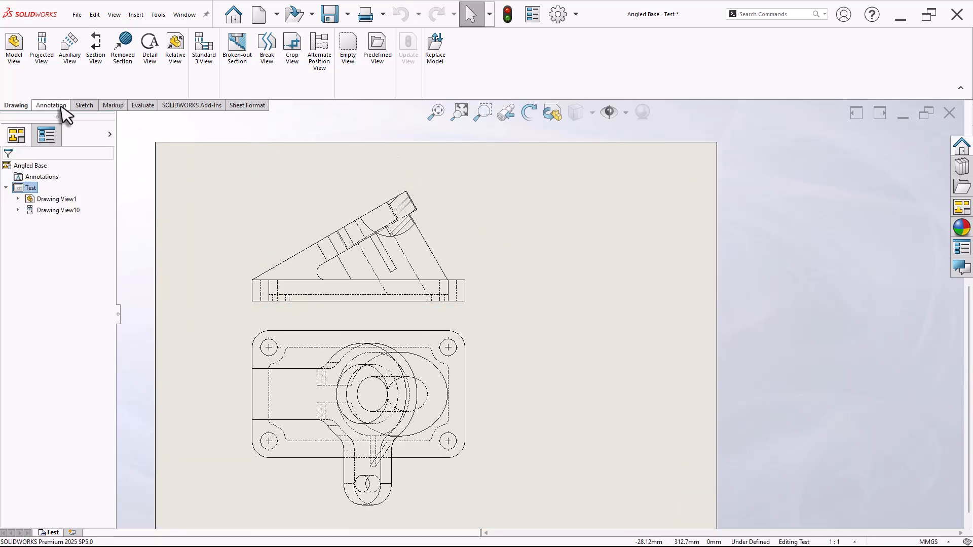
Sketch a closed spline around the left end of the base in the front view and crop the view to it.
left_click(84, 106)
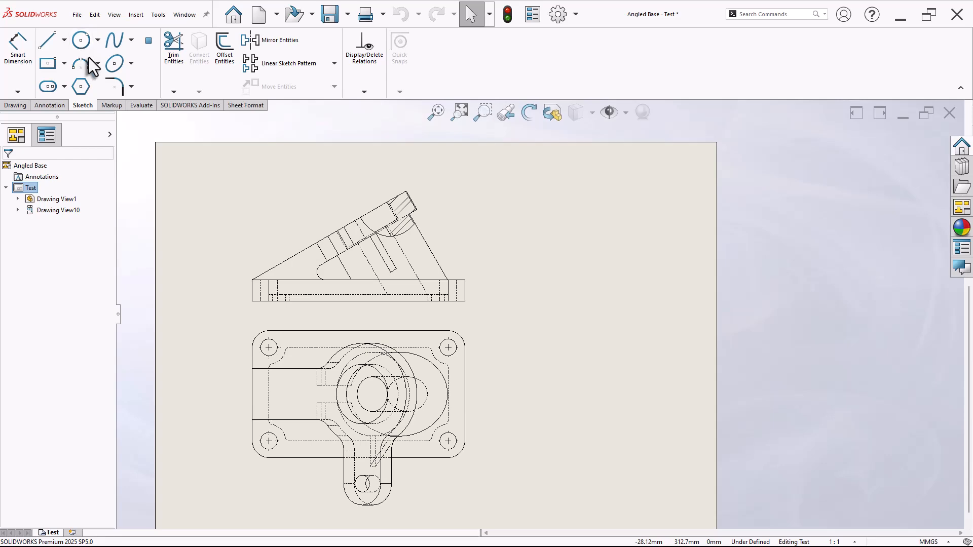
left_click(115, 44)
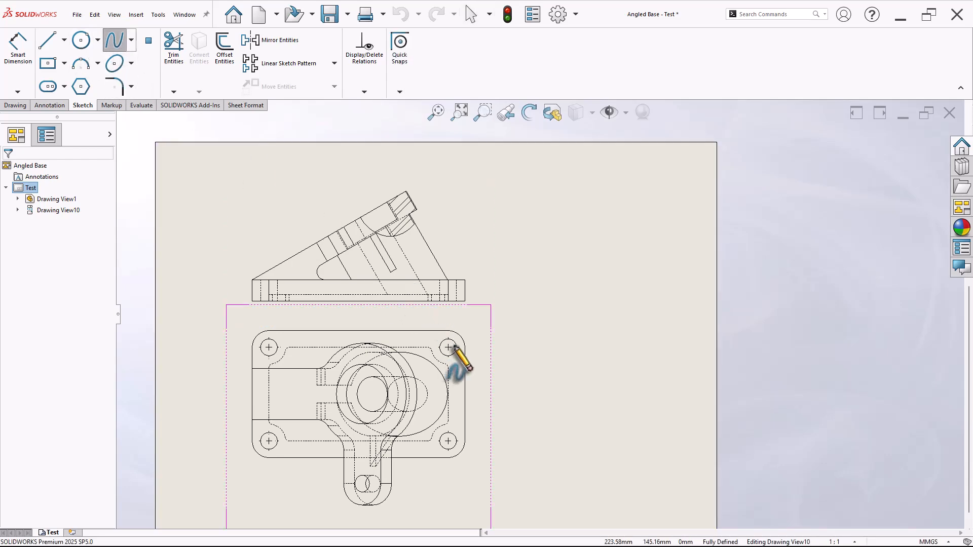
scroll(456, 367, "down", 4)
scroll(441, 231, "up", 3)
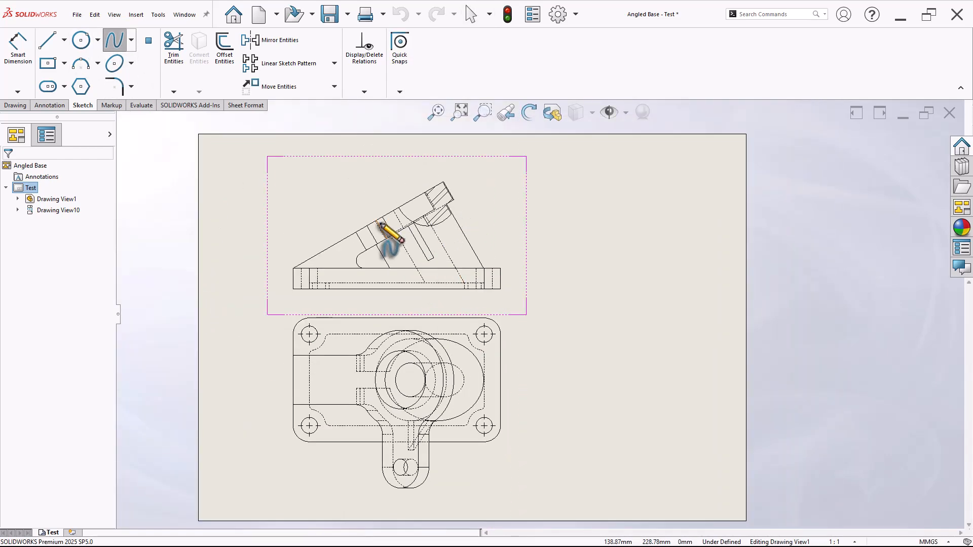
left_click(313, 242)
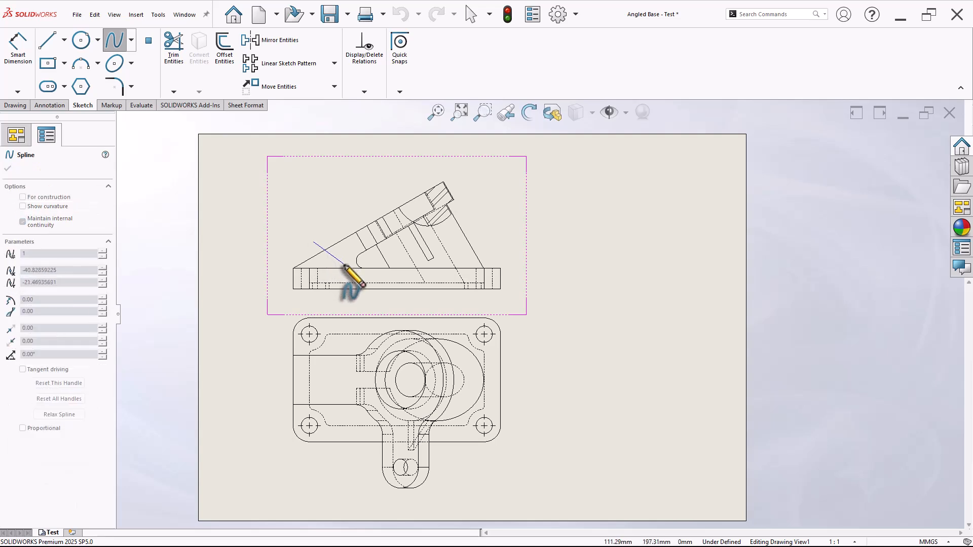
left_click(338, 260)
left_click(312, 301)
left_click(276, 282)
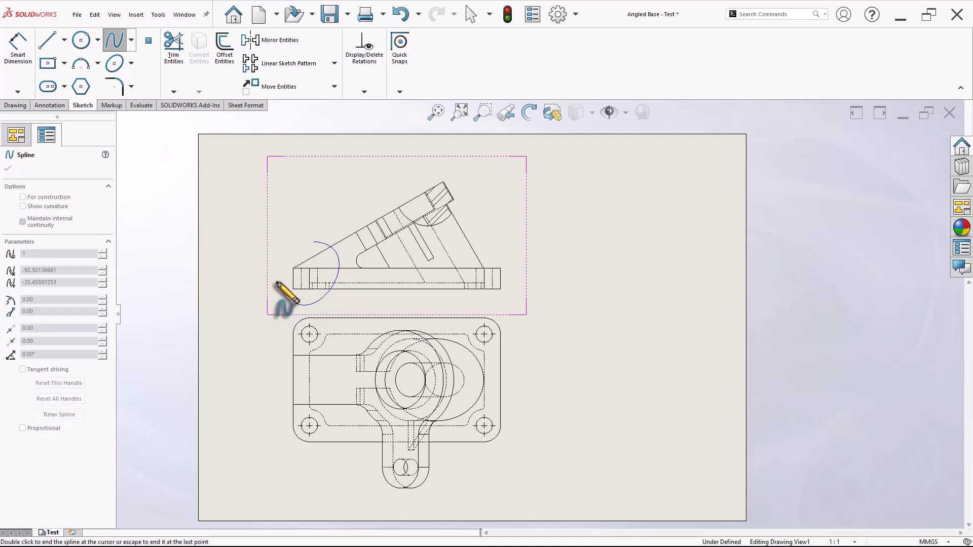
left_click(313, 242)
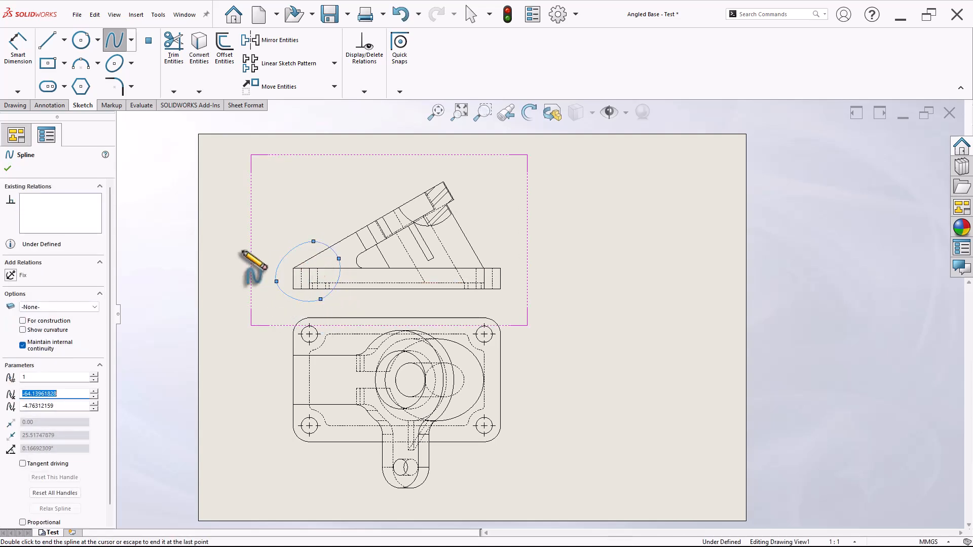
left_click(7, 168)
left_click(15, 106)
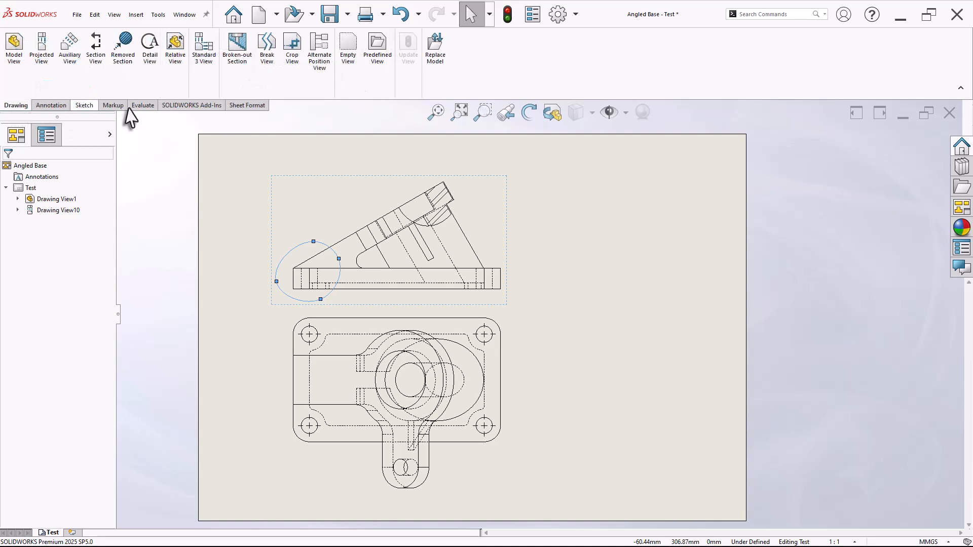
left_click(293, 50)
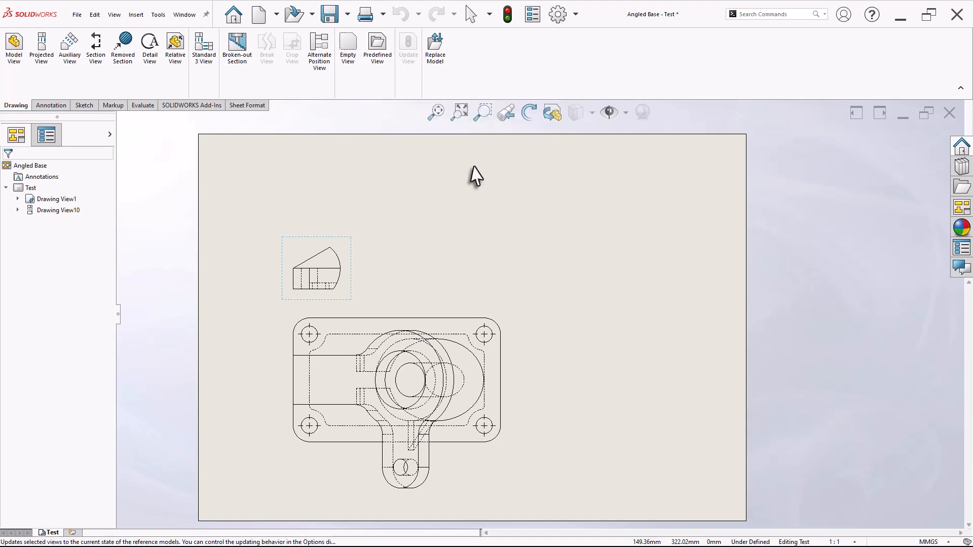
Delete the cropped front view from the drawing.
right_click(68, 203)
left_click(132, 364)
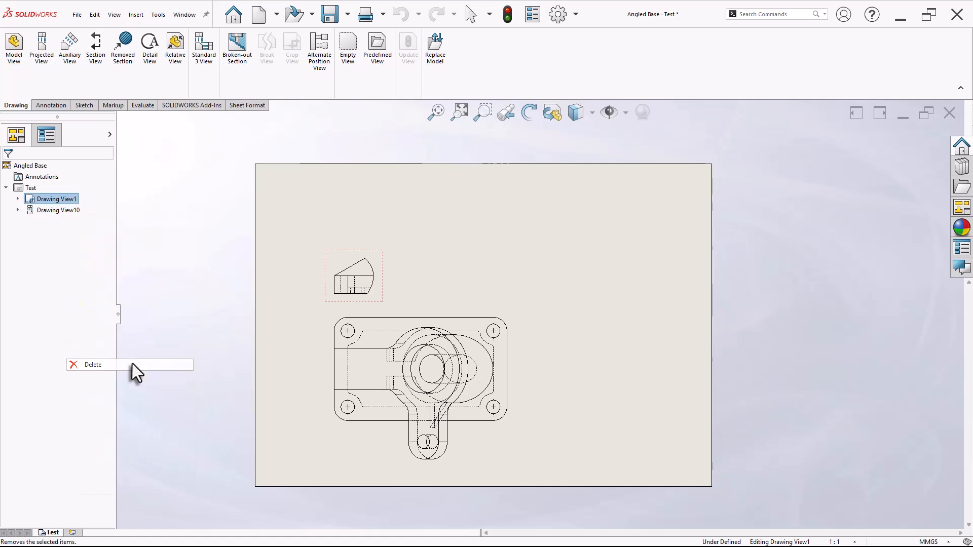
key("Return")
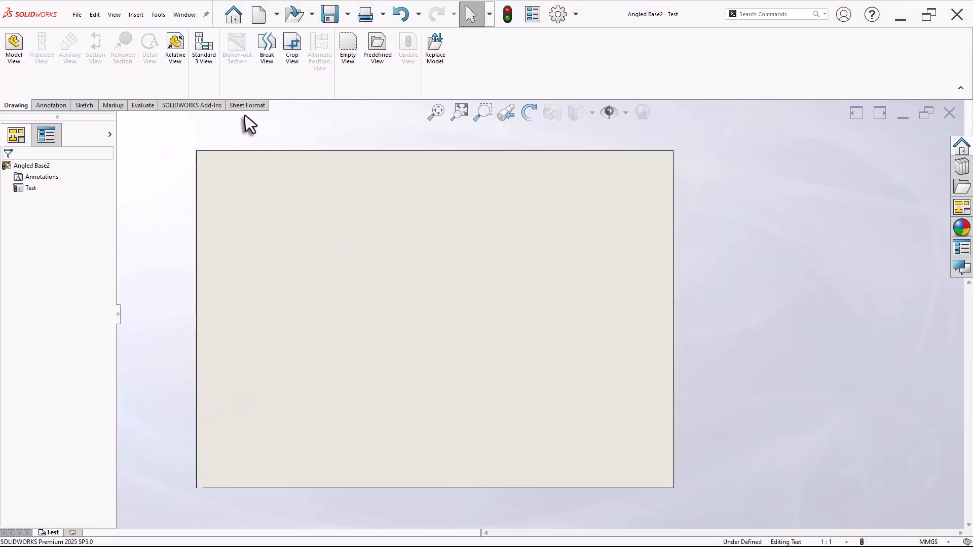
Insert the standard three views of Angled Base.SLDPRT on the empty sheet.
left_click(203, 65)
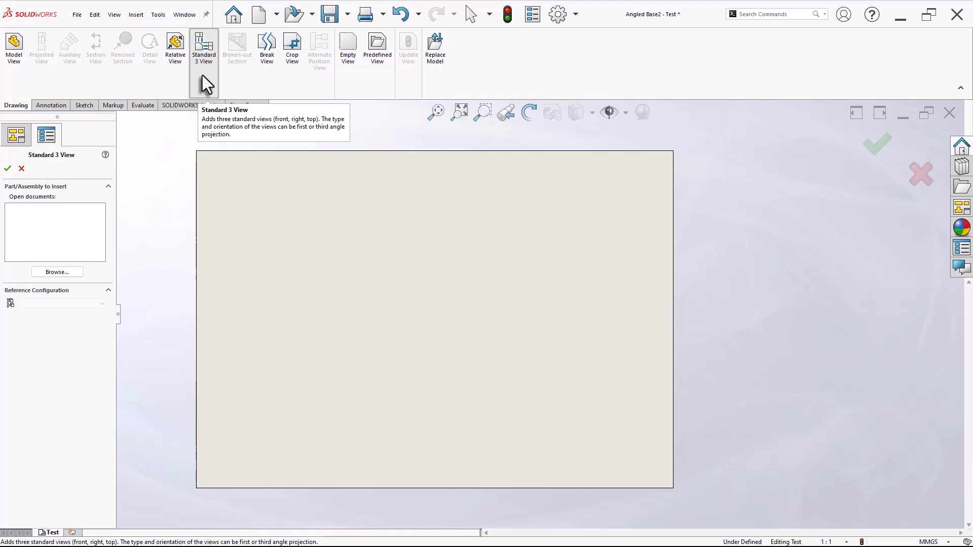
left_click(57, 272)
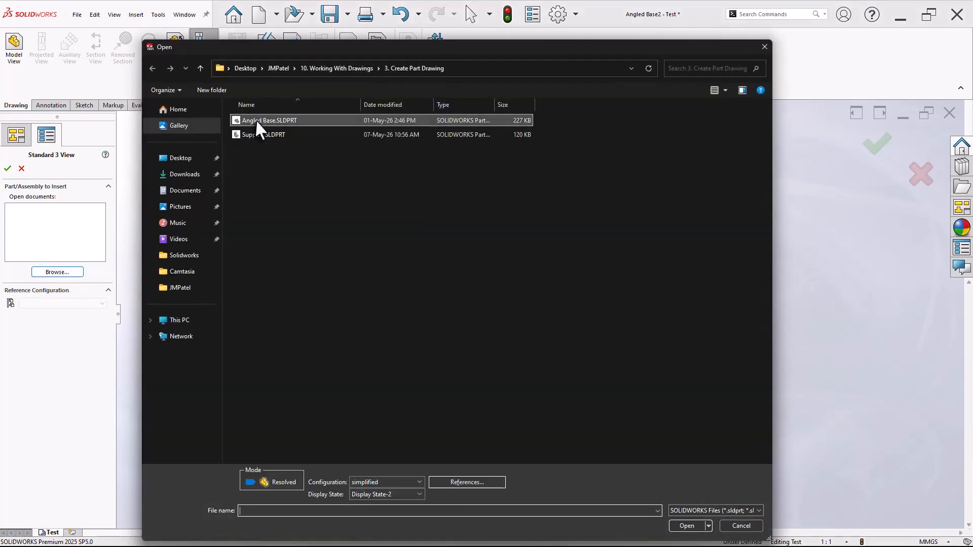
left_click(256, 121)
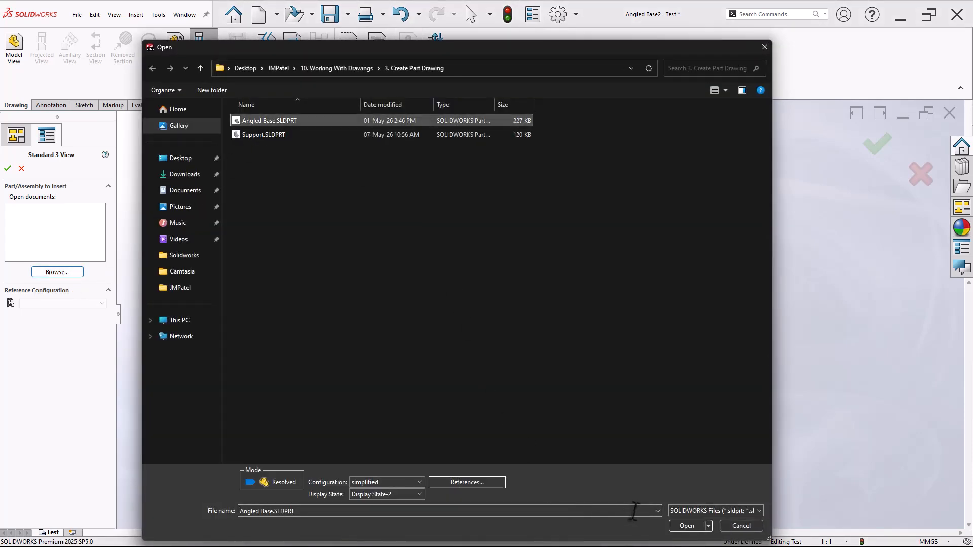
left_click(688, 527)
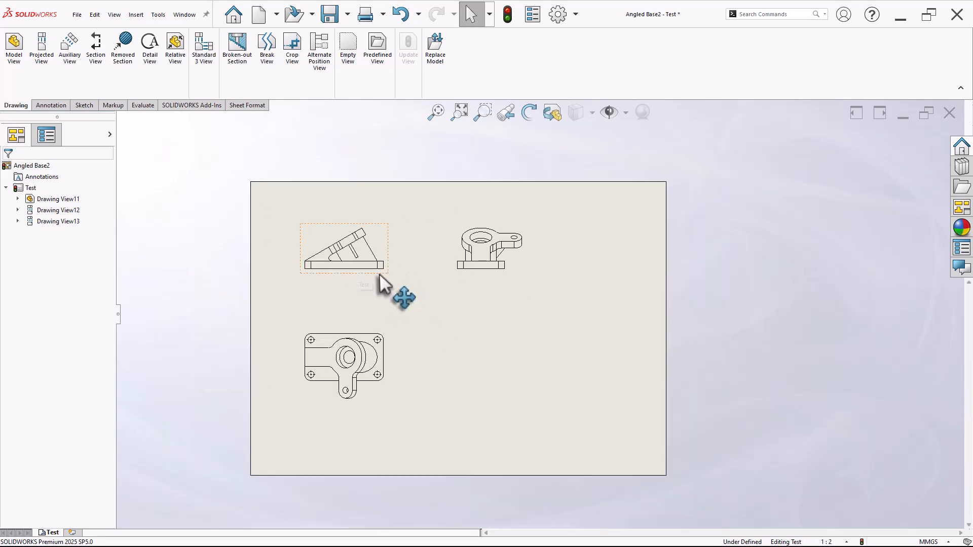
Move the front view slightly down the sheet and closer to the side view.
left_click(394, 281)
left_click_drag(394, 282, 414, 283)
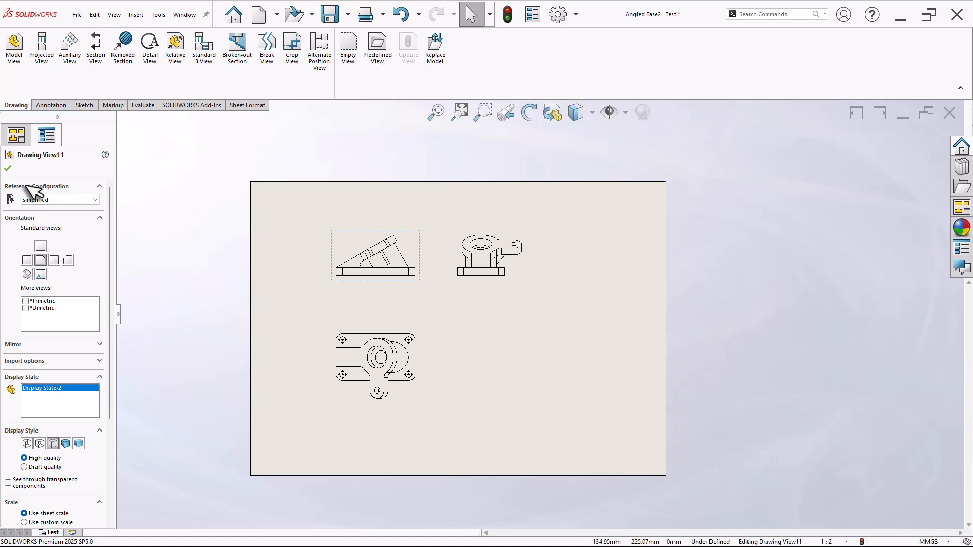
left_click(7, 168)
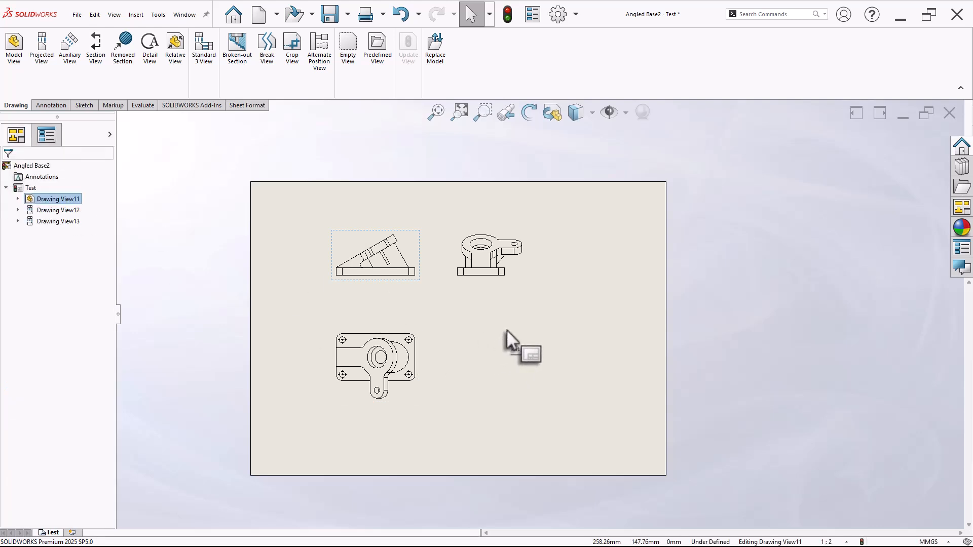
left_click(506, 330)
scroll(516, 278, "down", 2)
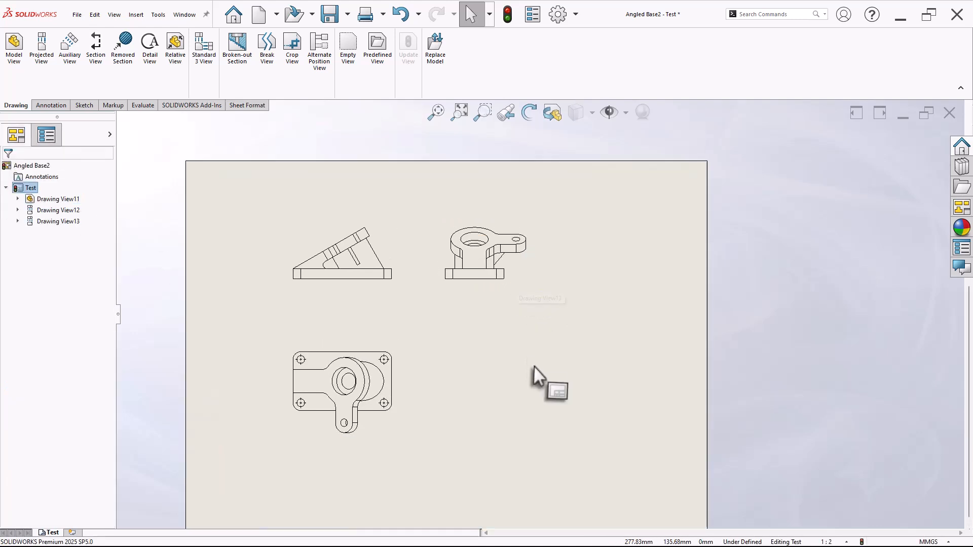
scroll(549, 376, "up", 1)
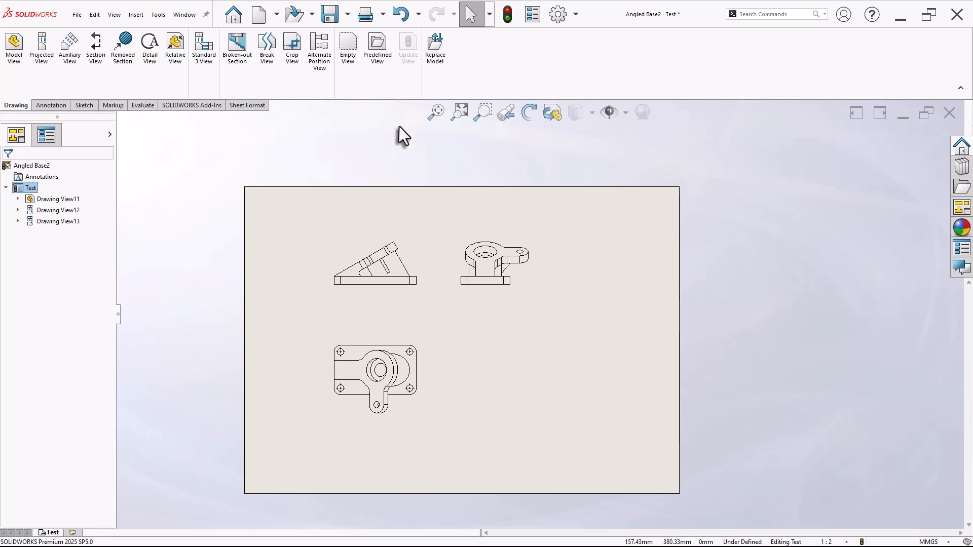
left_click(388, 76)
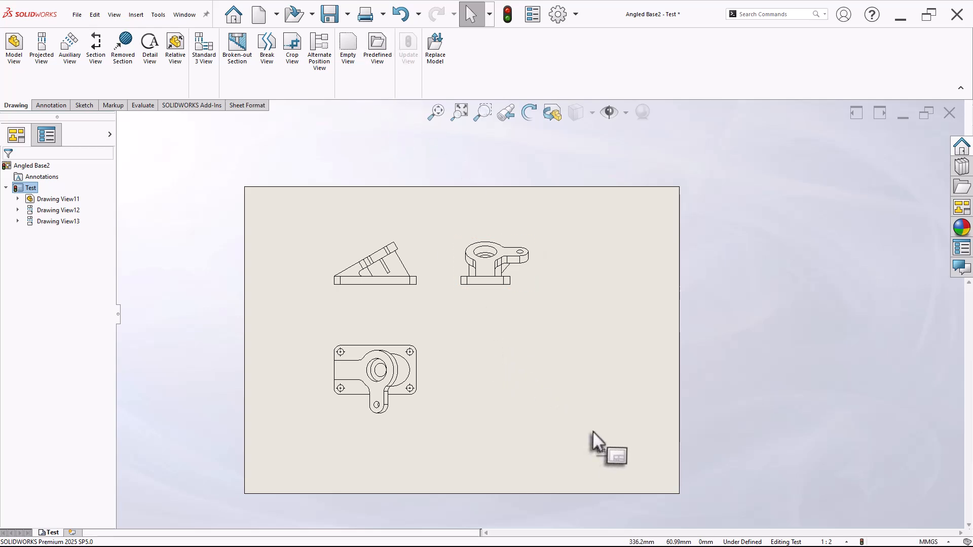
Place an isometric model view of Angled Base in the free sheet area beneath the side view.
left_click(16, 56)
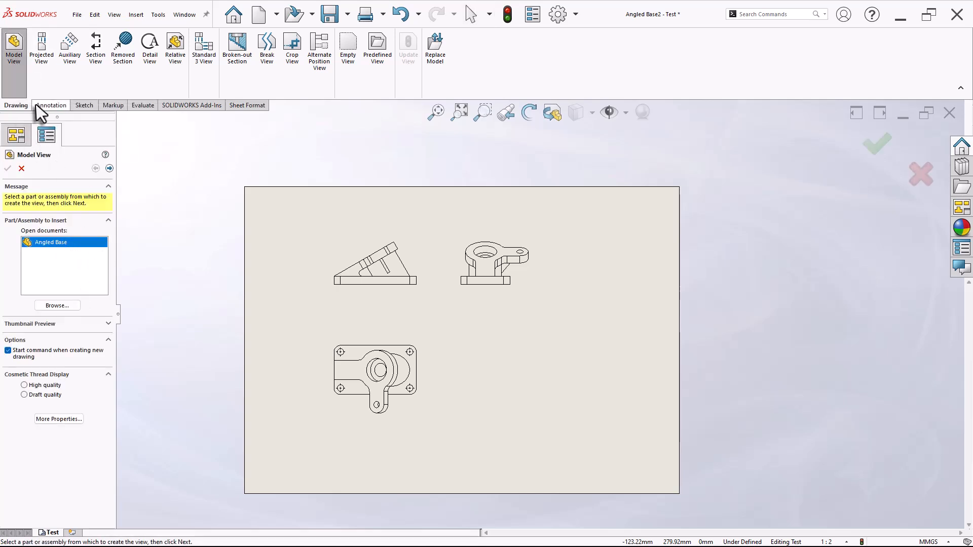
left_click(109, 168)
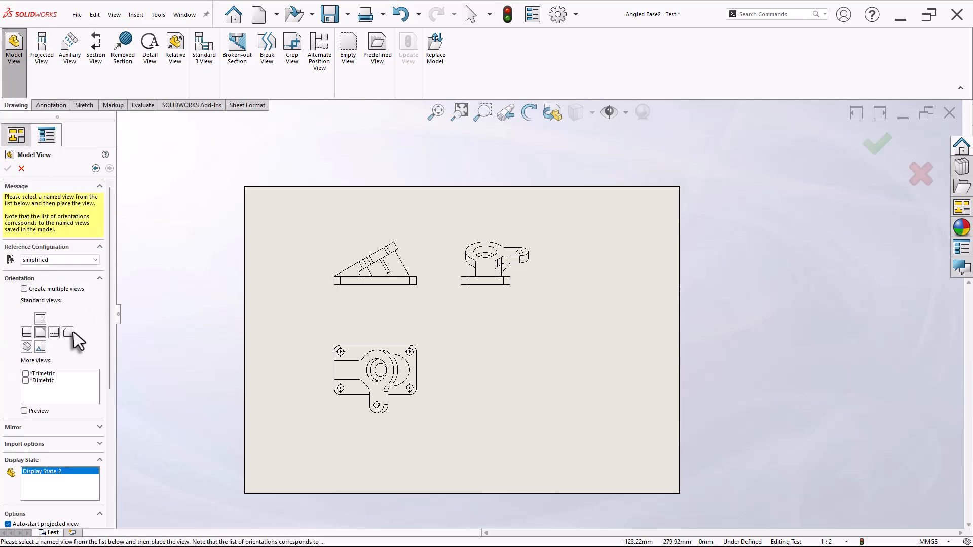
left_click(27, 349)
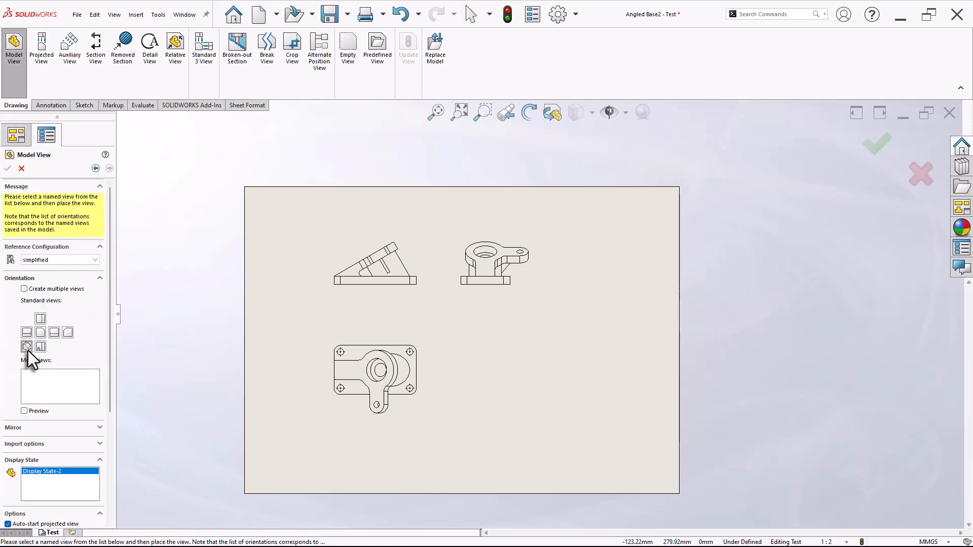
left_click(548, 394)
left_click(7, 171)
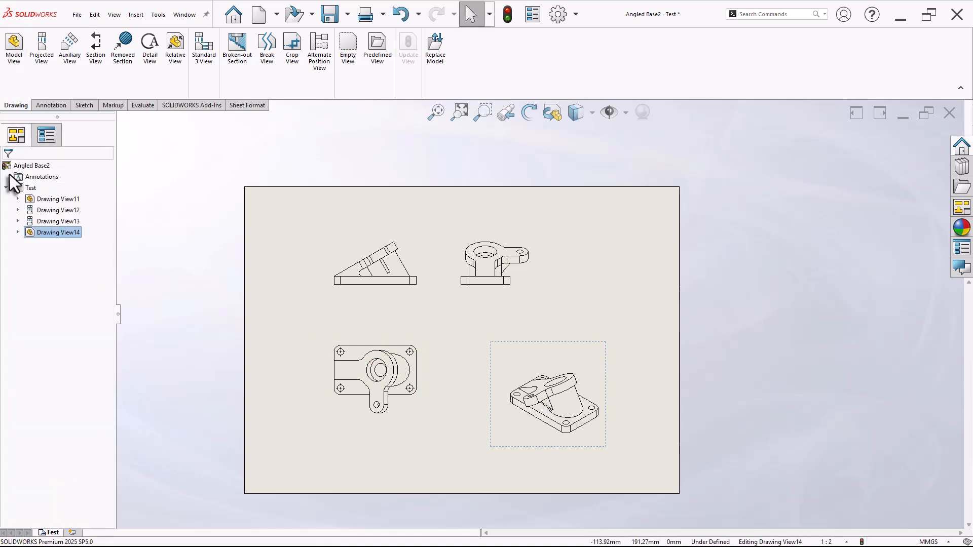
Set the isometric view's display style to Shaded With Edges.
left_click(503, 444)
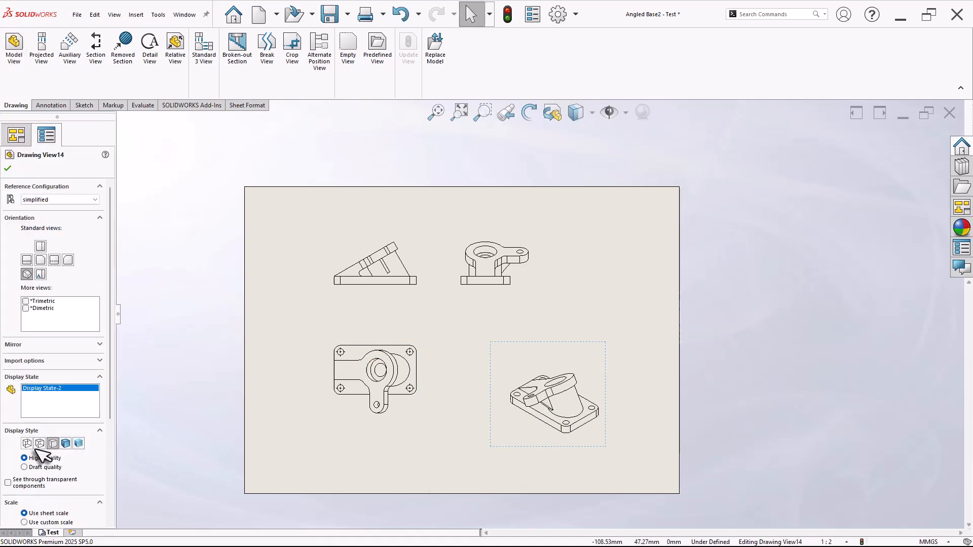
left_click(69, 444)
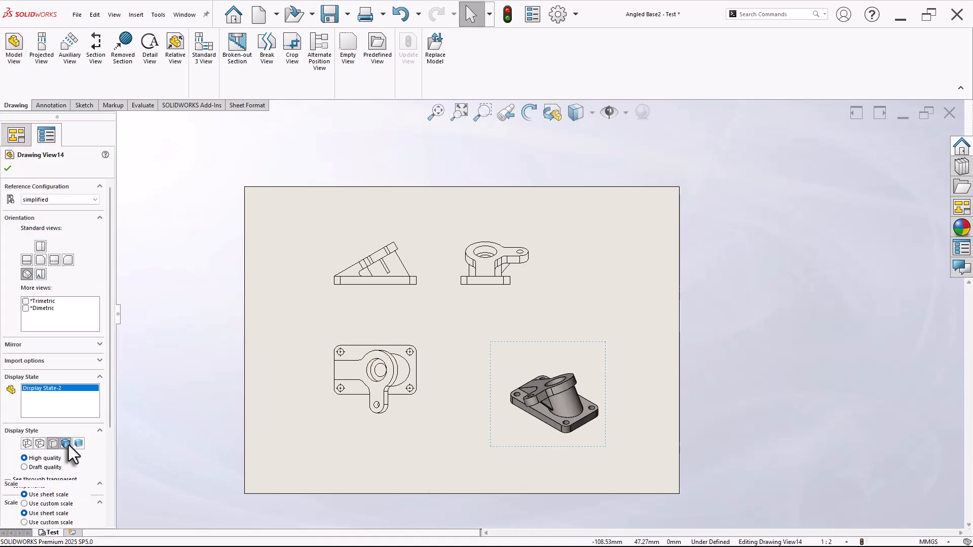
left_click(8, 169)
Set the front view's display style to Hidden Lines Visible so the aligned projected views follow it.
left_click(403, 288)
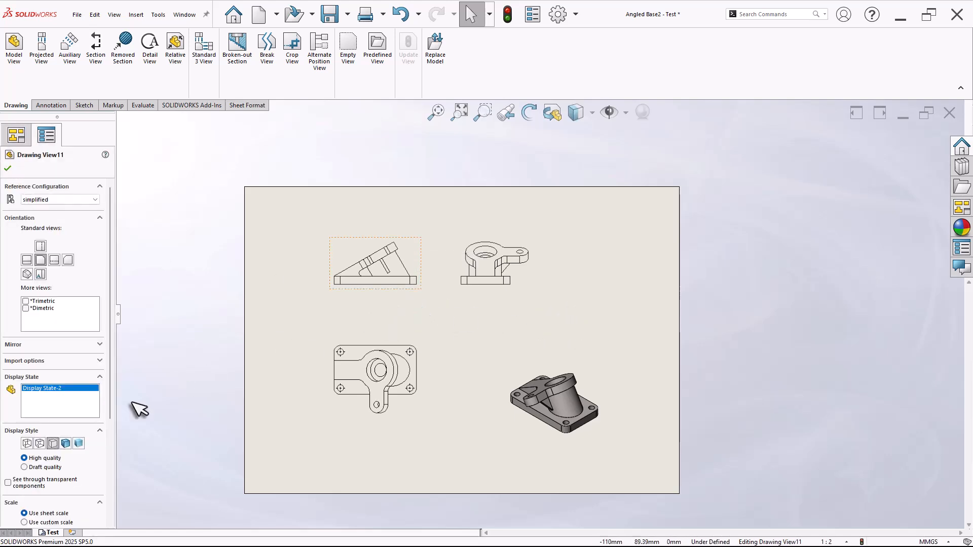
left_click(40, 444)
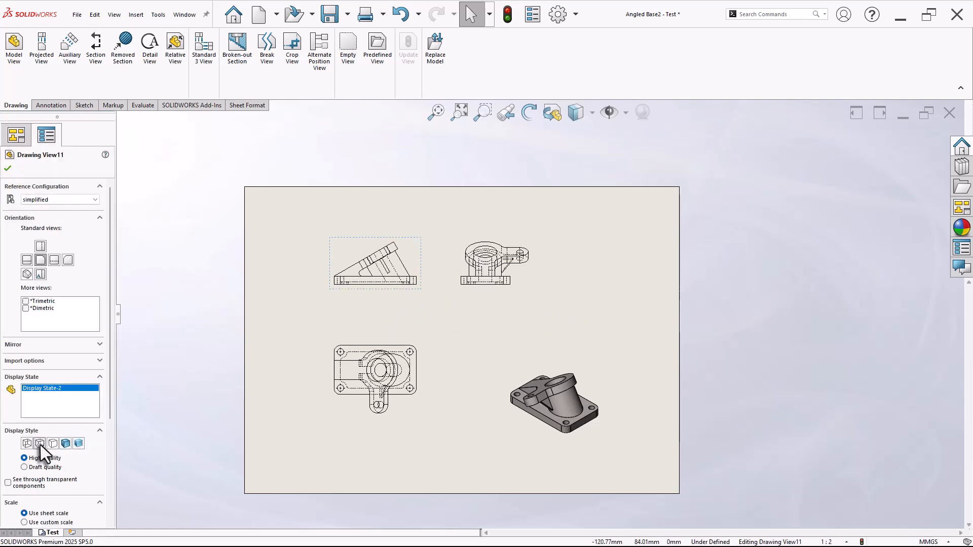
left_click(8, 168)
left_click(499, 350)
left_click(594, 285)
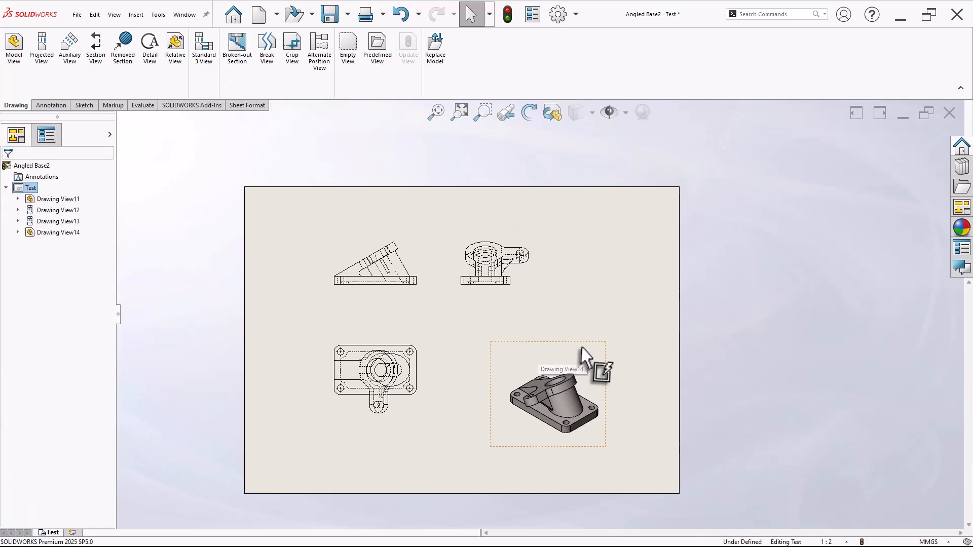
Delete the shaded isometric view from the sheet.
scroll(569, 330, "down", 3)
scroll(591, 394, "up", 5)
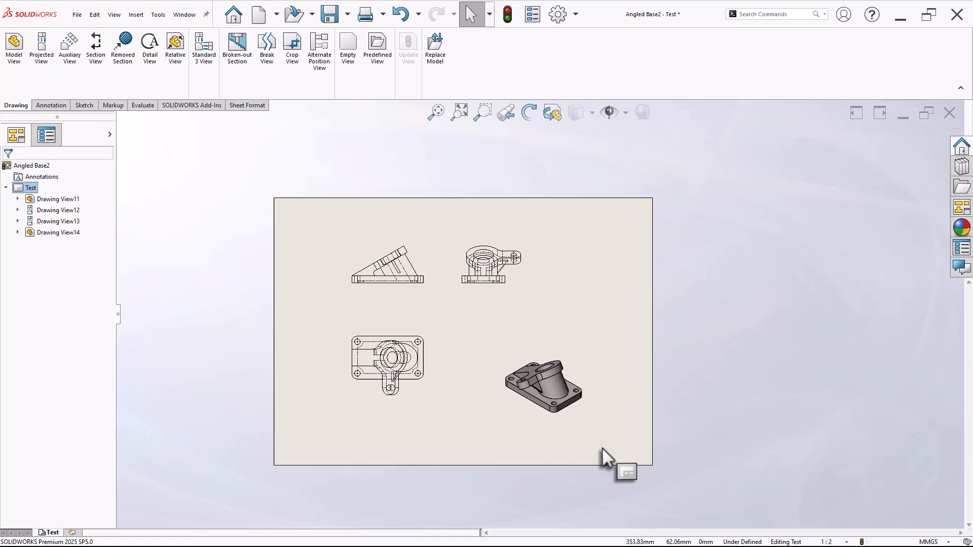
left_click(587, 421)
key("Delete")
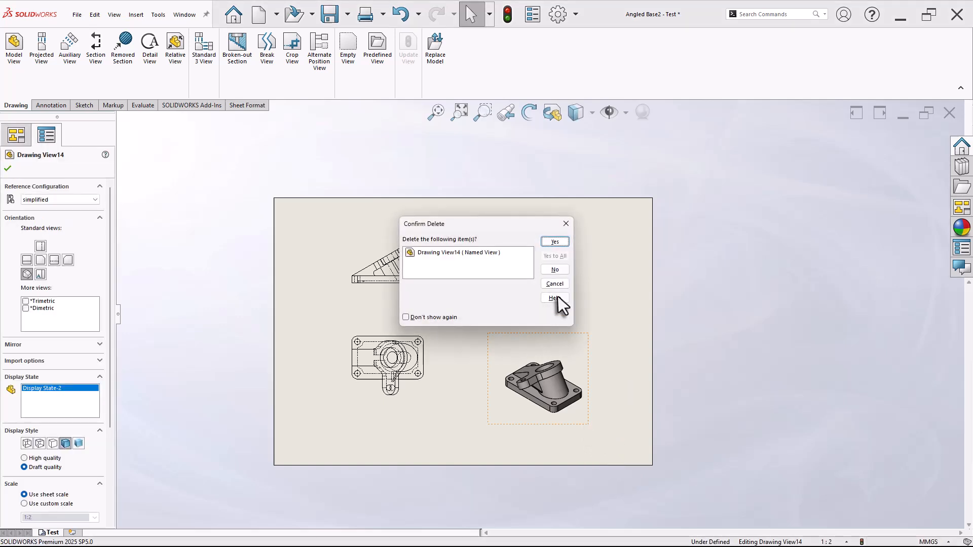
left_click(555, 242)
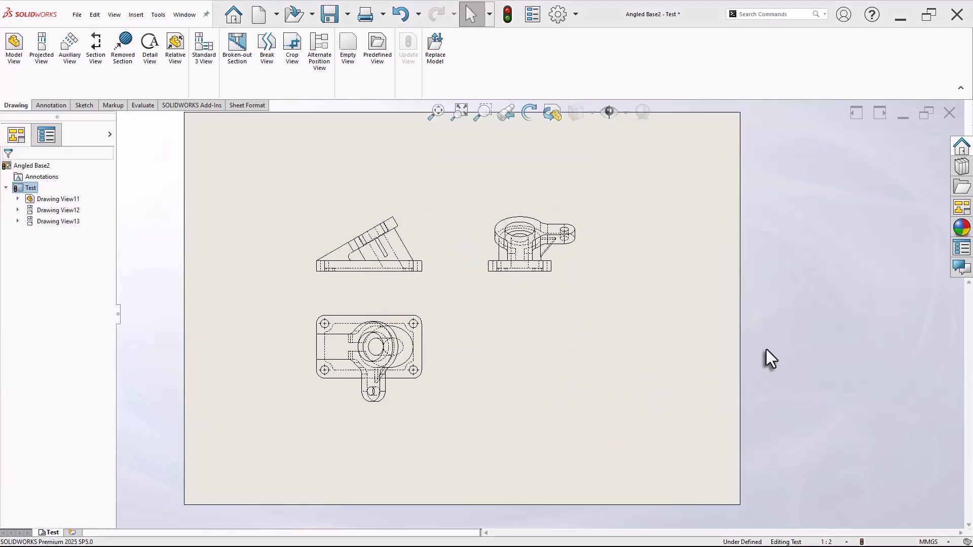
scroll(576, 380, "up", 1)
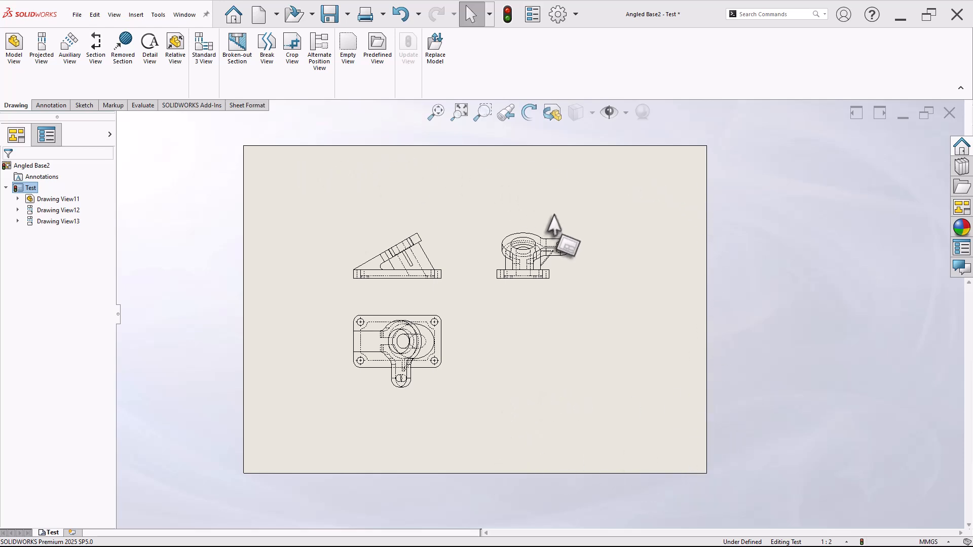
scroll(563, 307, "down", 2)
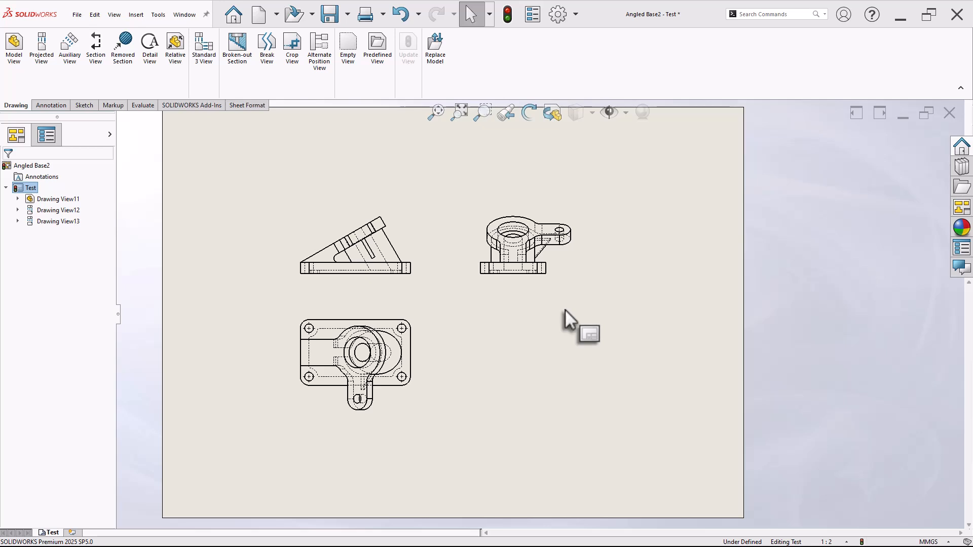
left_click(62, 108)
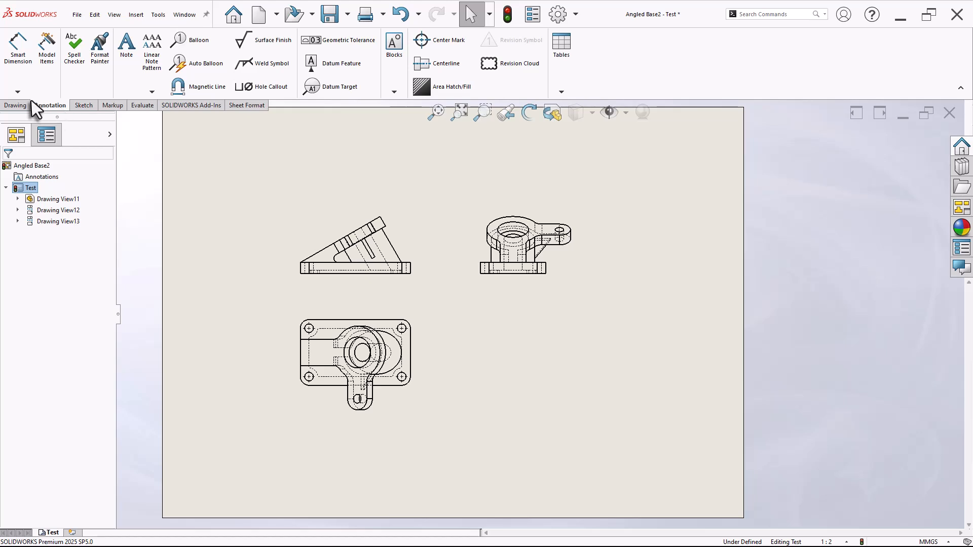
left_click(19, 92)
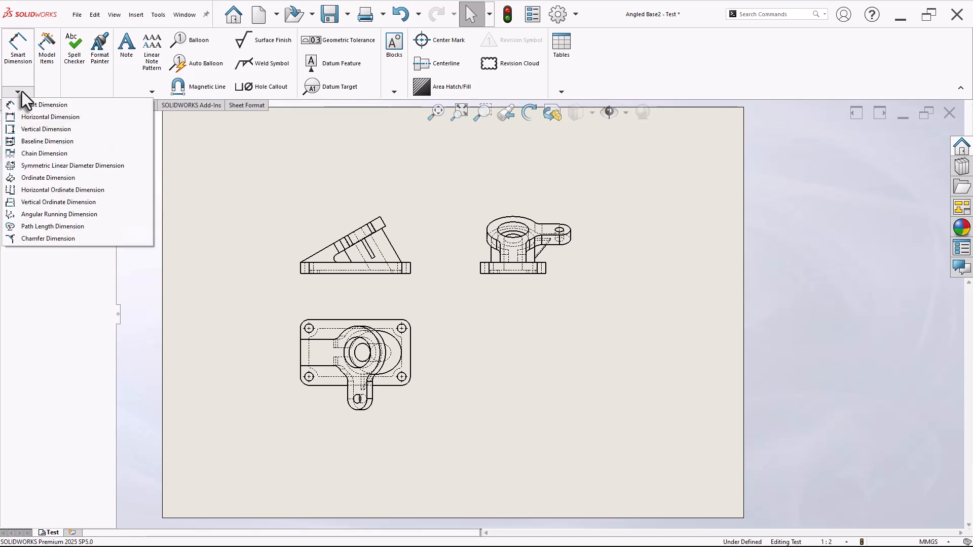
left_click(31, 105)
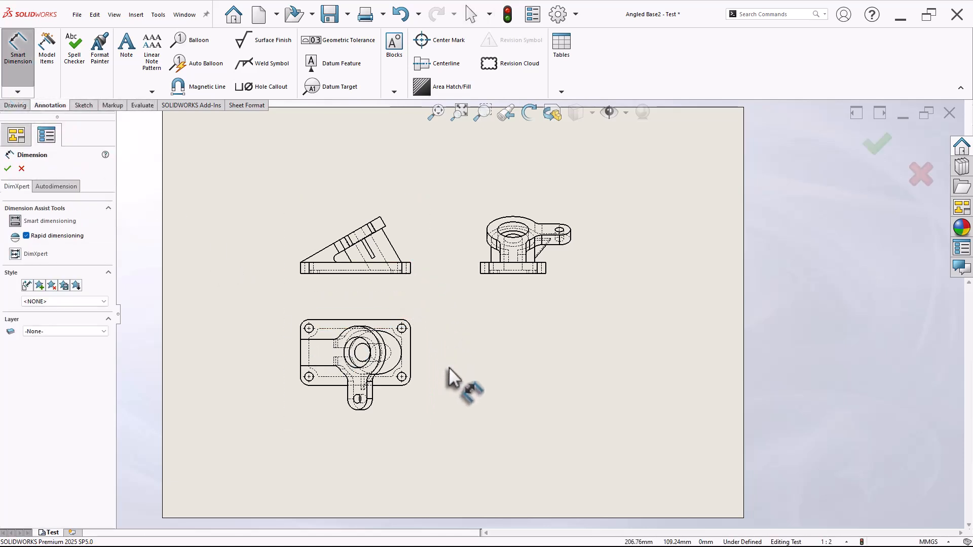
scroll(448, 373, "down", 1)
scroll(448, 367, "up", 2)
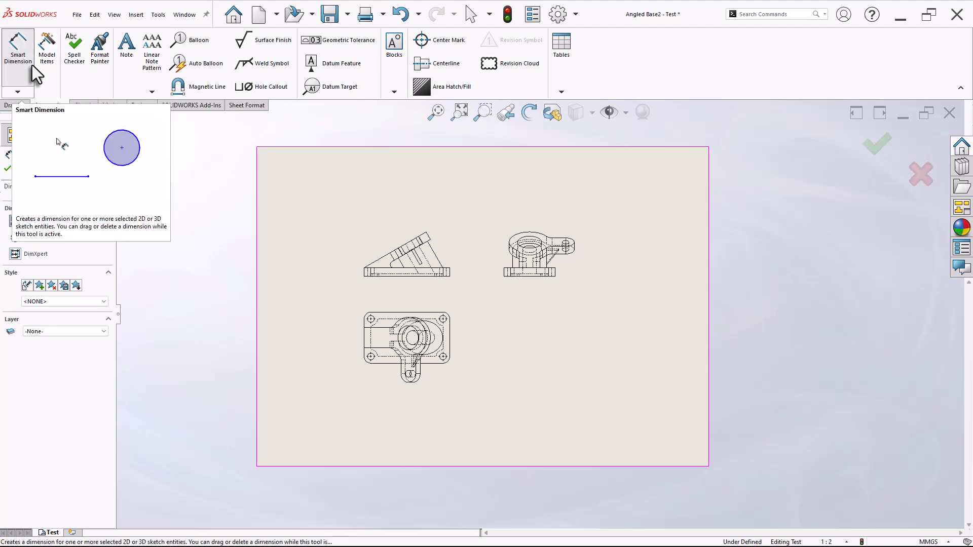
left_click(46, 56)
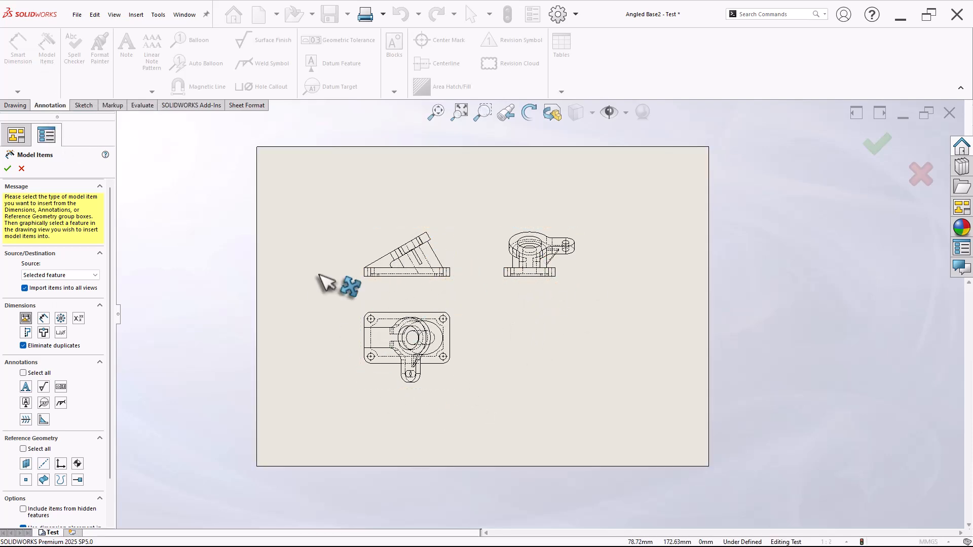
left_click(8, 169)
scroll(588, 319, "down", 1)
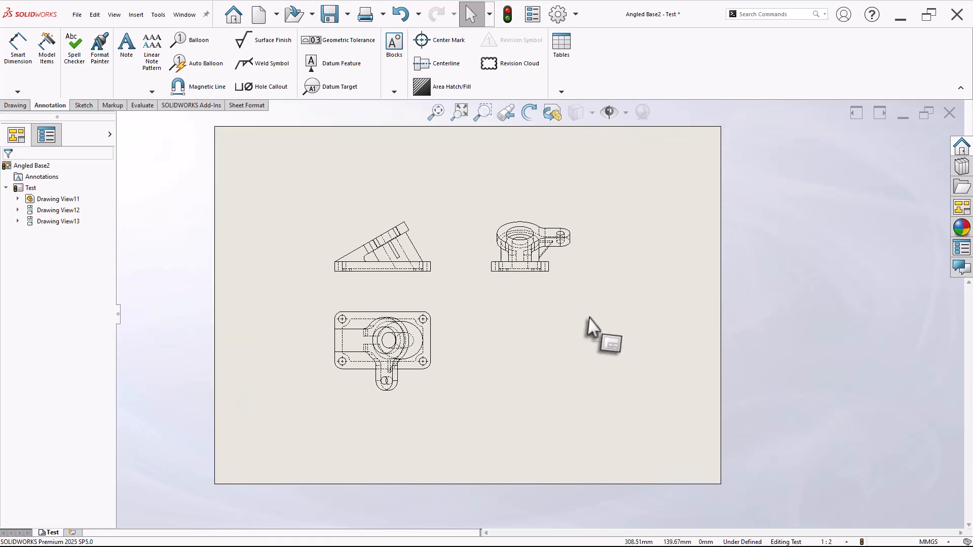
scroll(626, 223, "down", 1)
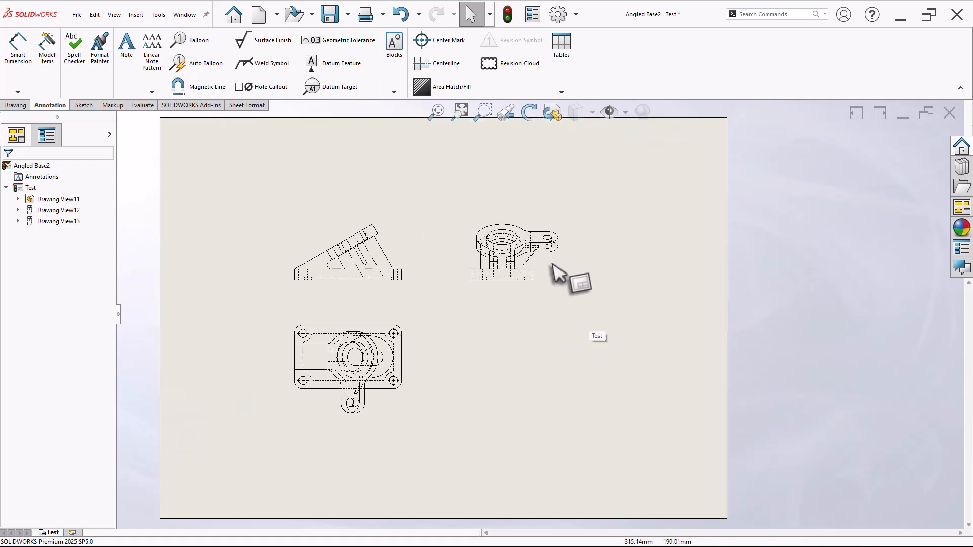
Set the Model Items source to Entire model, leaving the command without inserting anything.
left_click(52, 68)
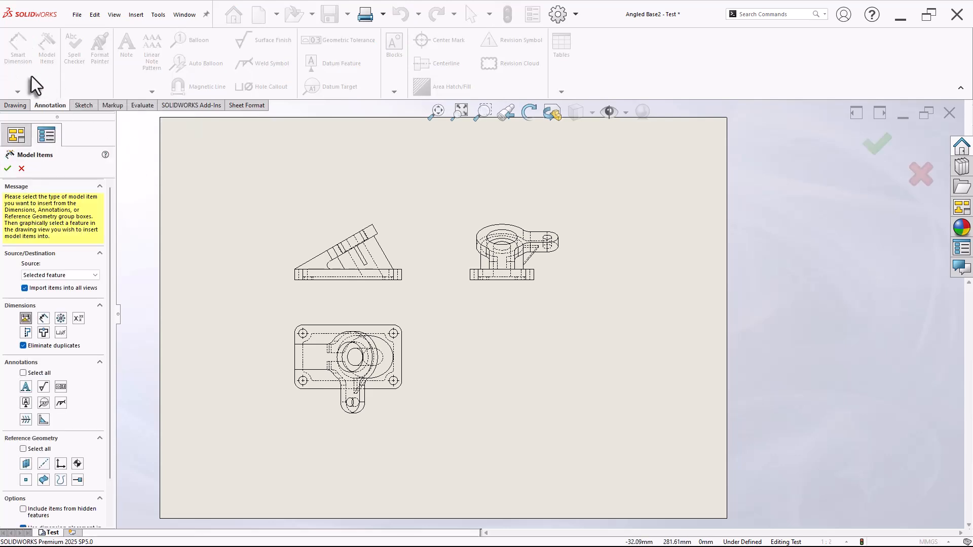
scroll(111, 299, "down", 1)
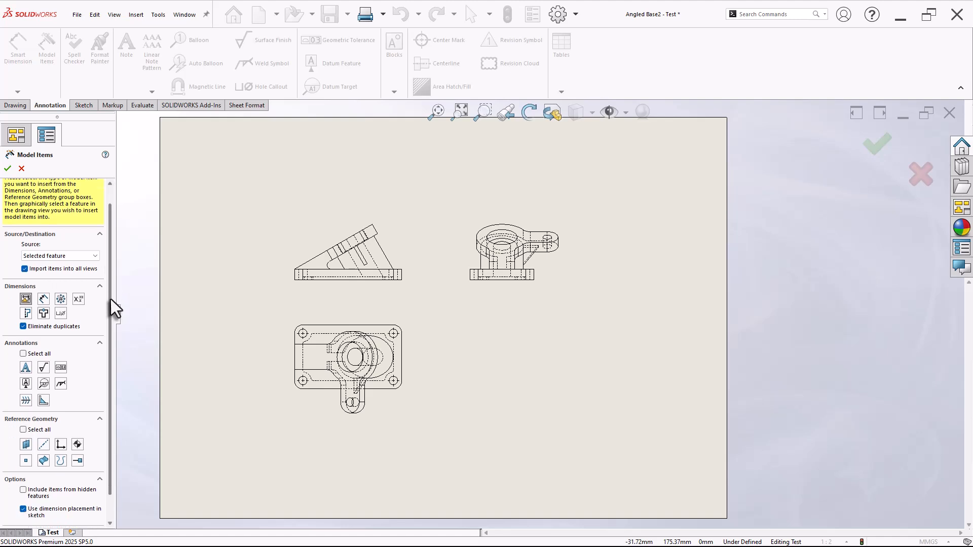
left_click(47, 256)
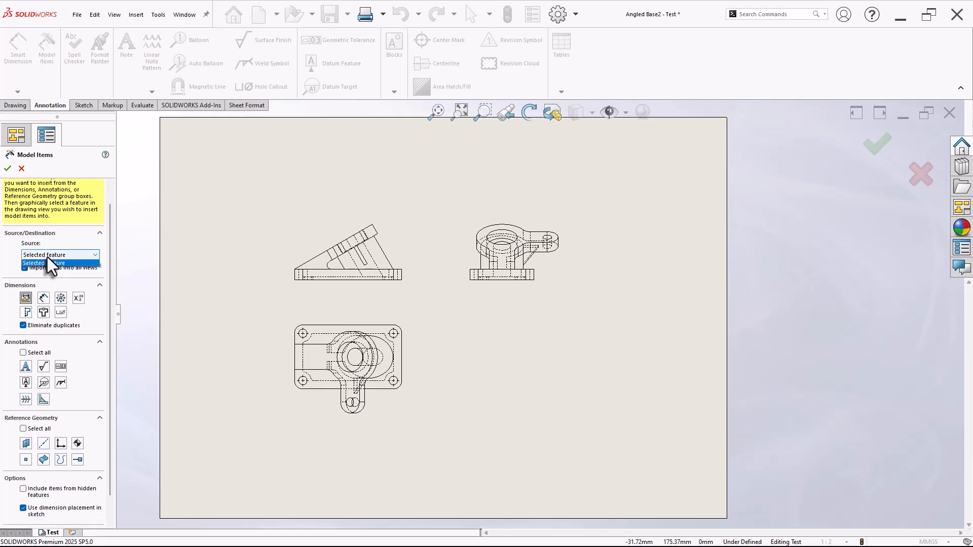
left_click(50, 265)
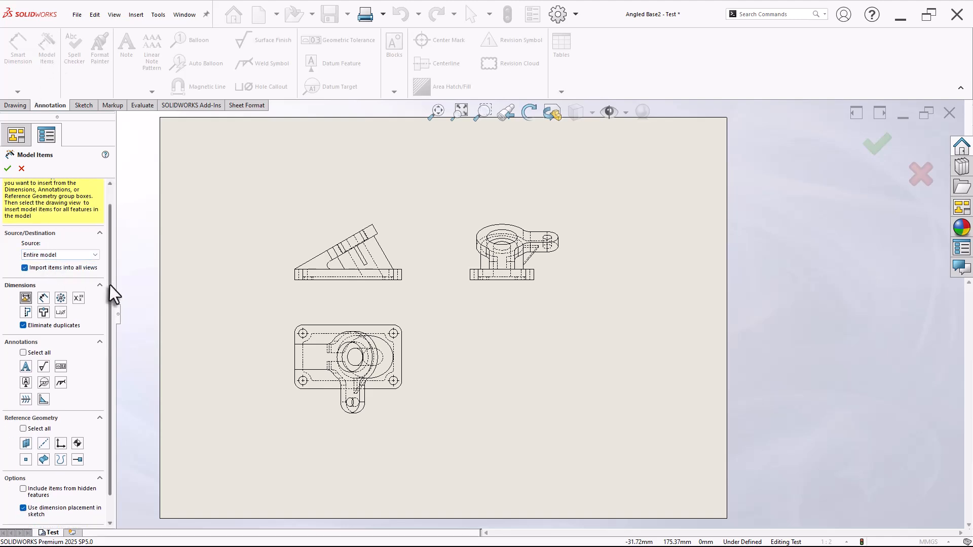
scroll(110, 299, "down", 2)
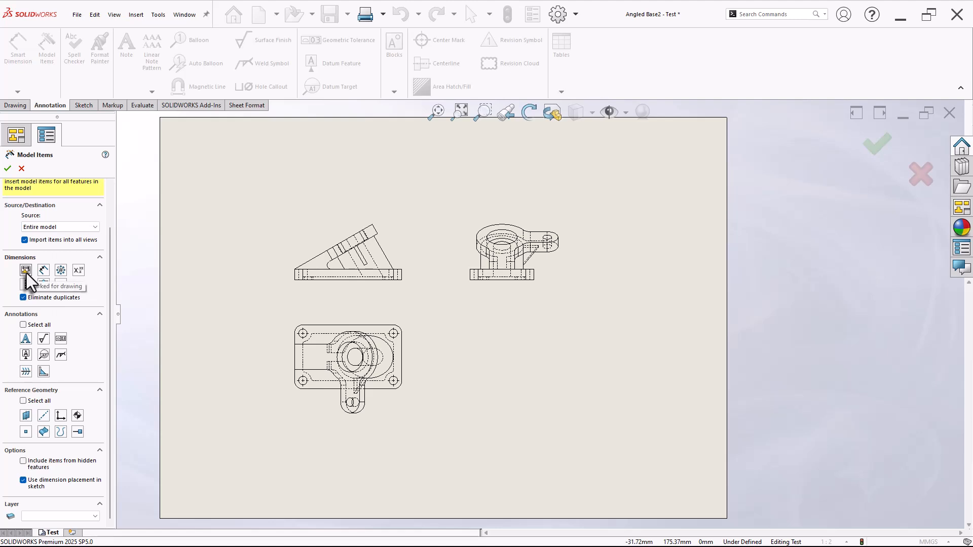
left_click(8, 169)
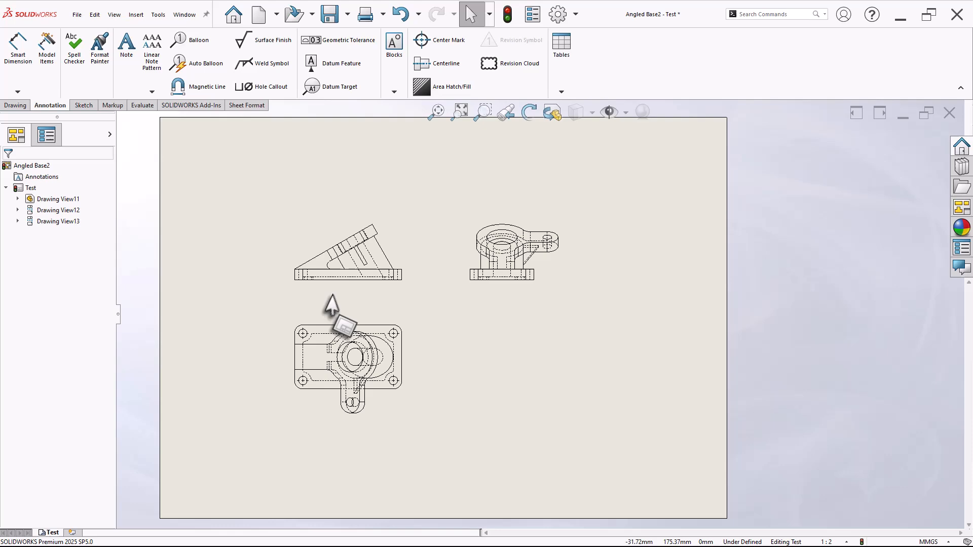
Open the Angled Base part from the front view and edit Sketch2 of Base-Extrude.
left_click(355, 284)
left_click(375, 260)
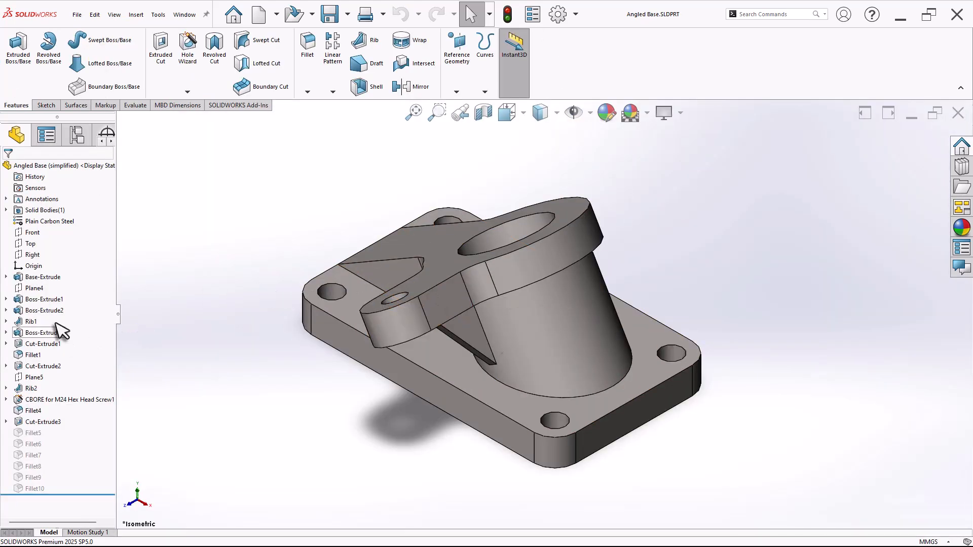
left_click(39, 288)
left_click(6, 277)
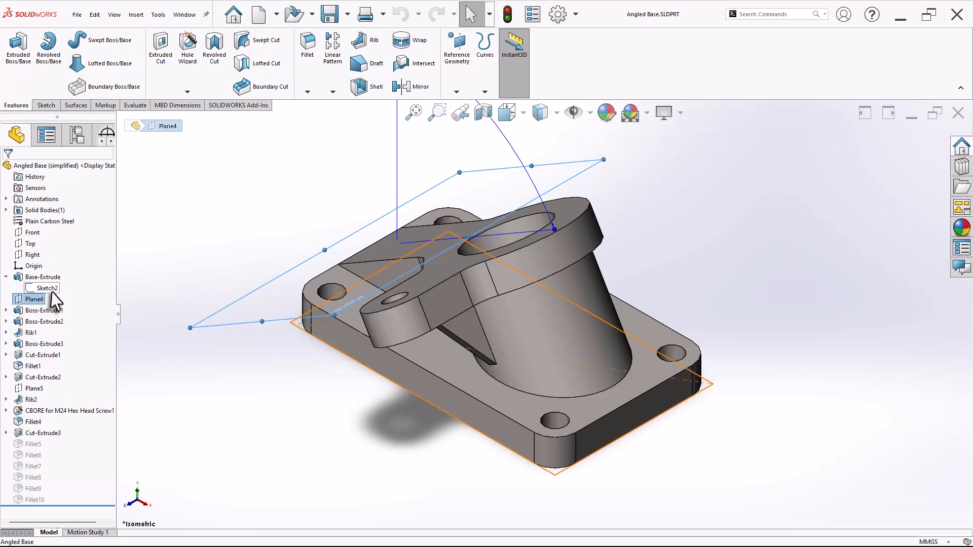
left_click(50, 288)
left_click(67, 263)
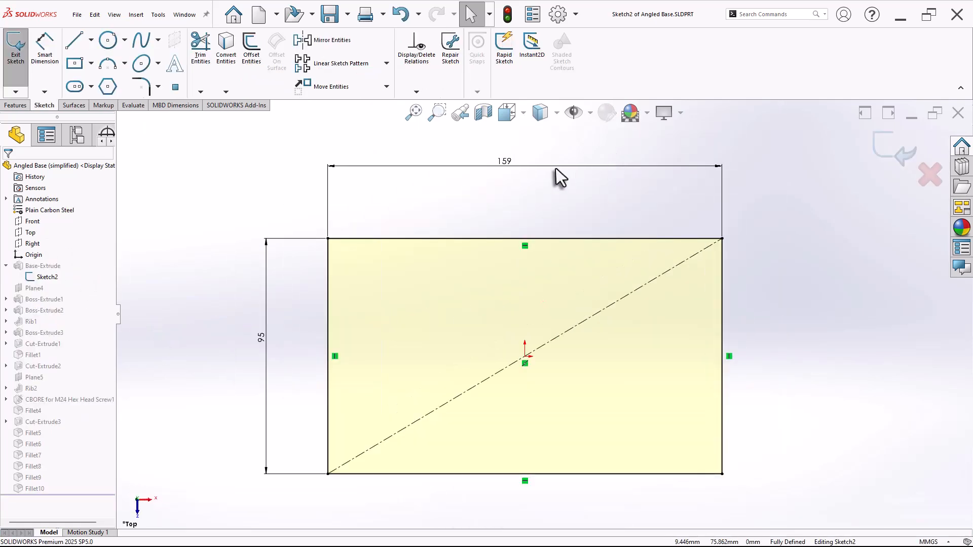
Inspect the value and drawing-mark option of the base rectangle's length dimension, leave it unchanged and exit the sketch.
double_click(516, 161)
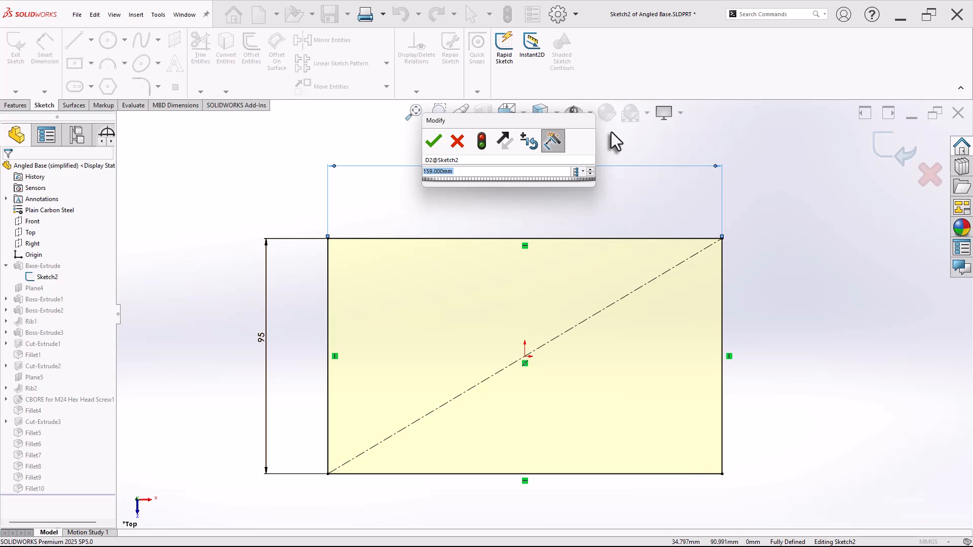
left_click(457, 142)
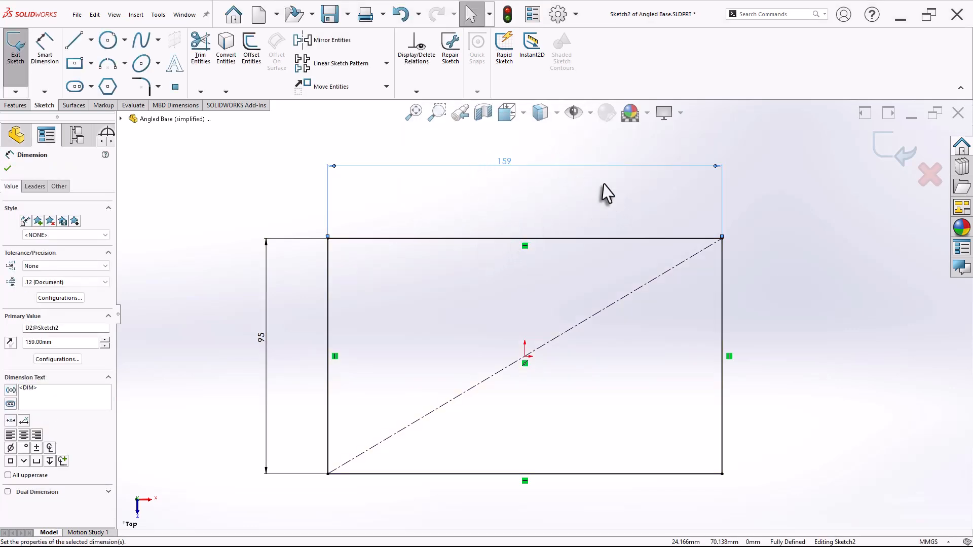
left_click(7, 168)
left_click(893, 150)
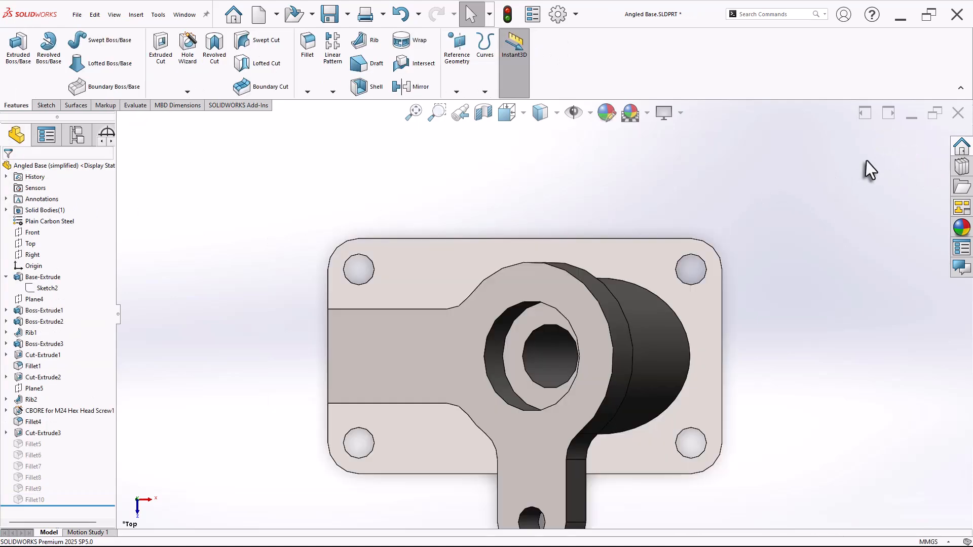
Close the Angled Base part, saving its changes, and return to the drawing sheet.
left_click(958, 115)
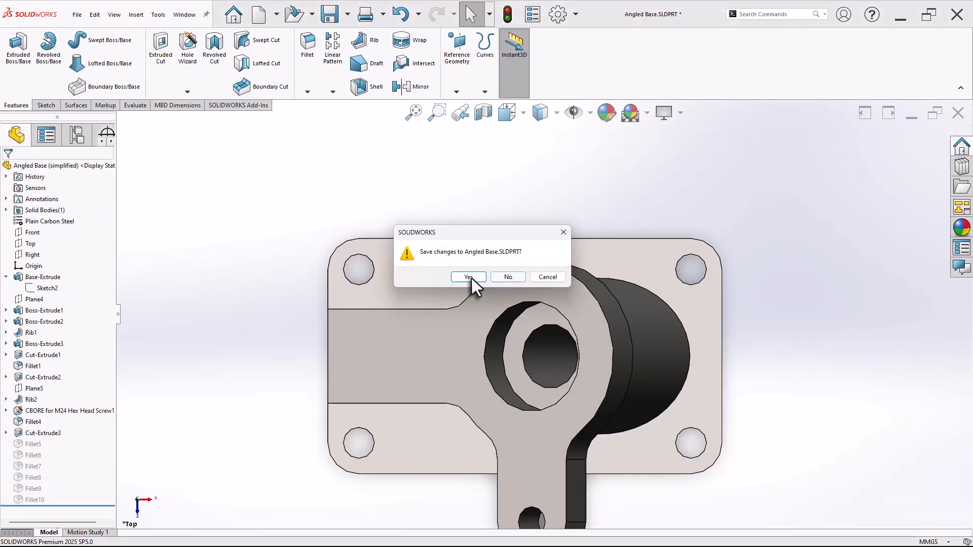
left_click(468, 277)
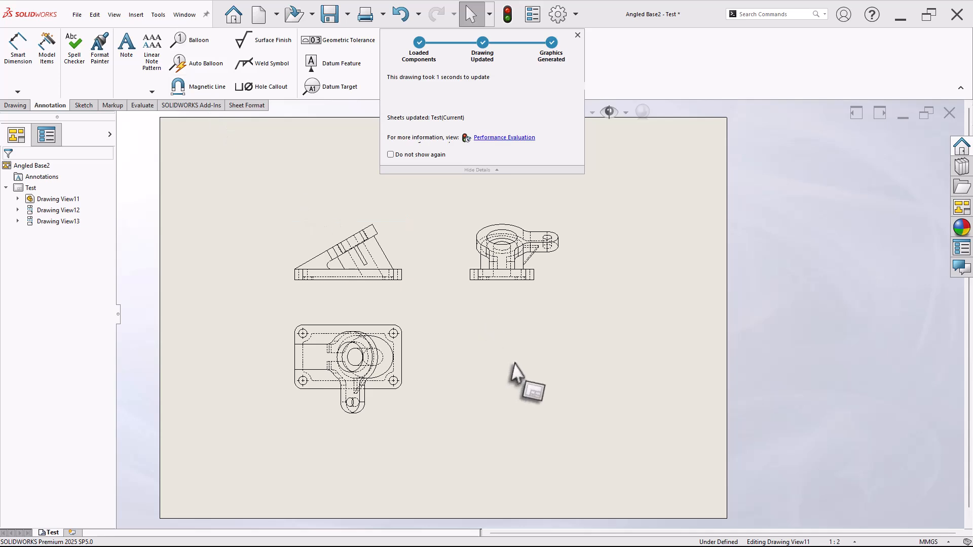
left_click(402, 156)
scroll(458, 319, "down", 1)
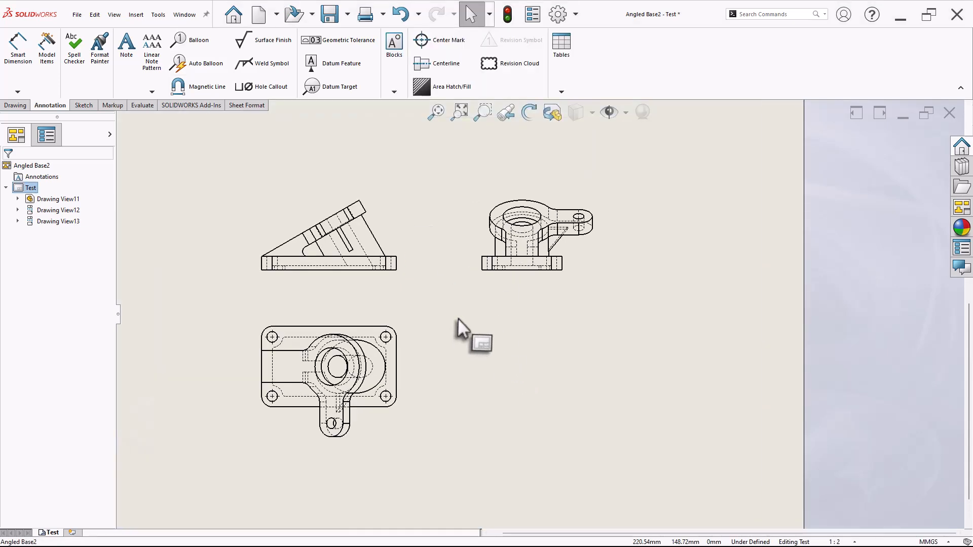
Insert model items from the Entire model into all views, including dimensions marked for drawing and hole callouts, with duplicates eliminated.
left_click(47, 58)
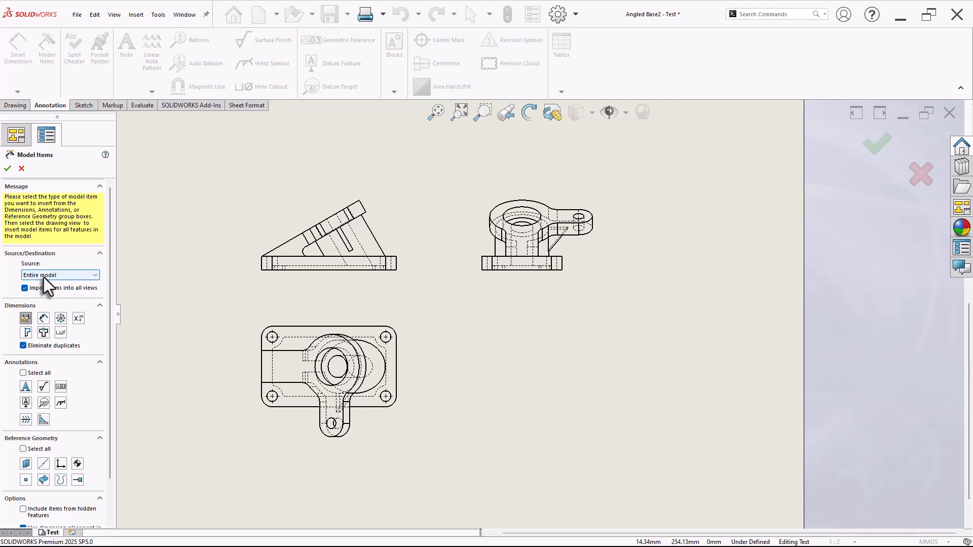
left_click(43, 278)
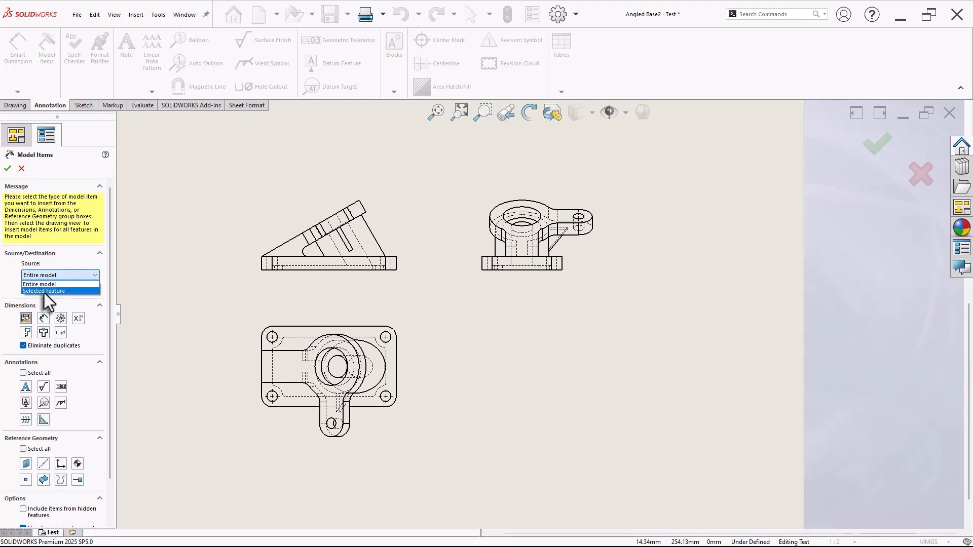
left_click(50, 283)
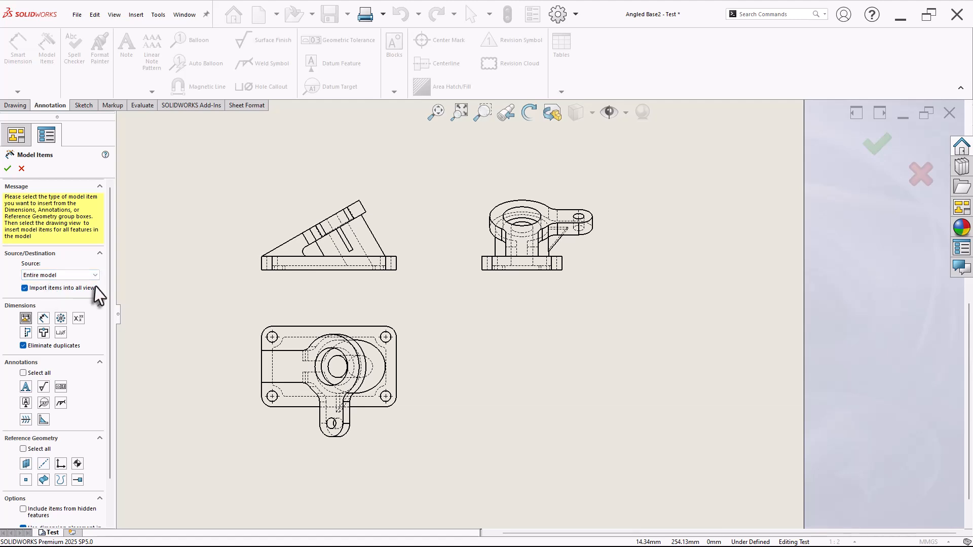
left_click_drag(109, 288, 110, 333)
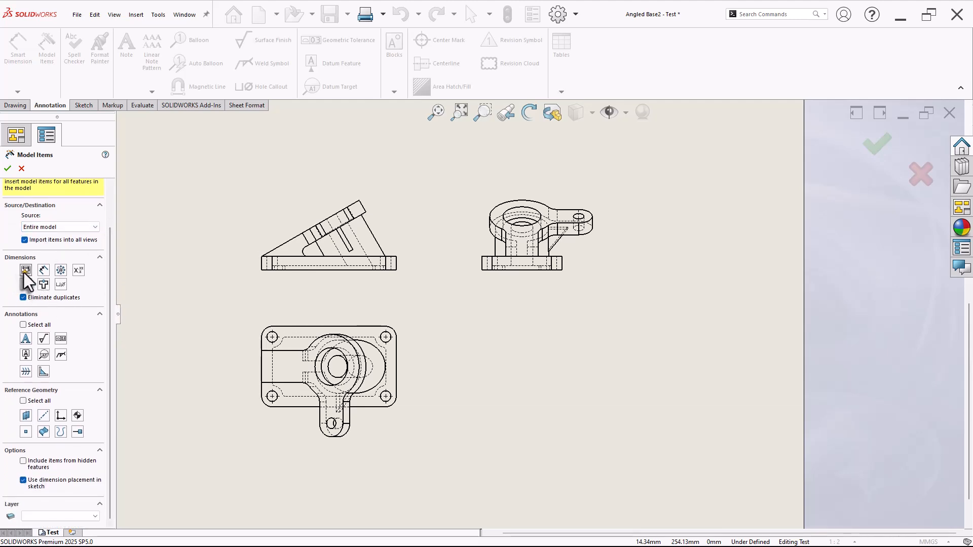
left_click(62, 285)
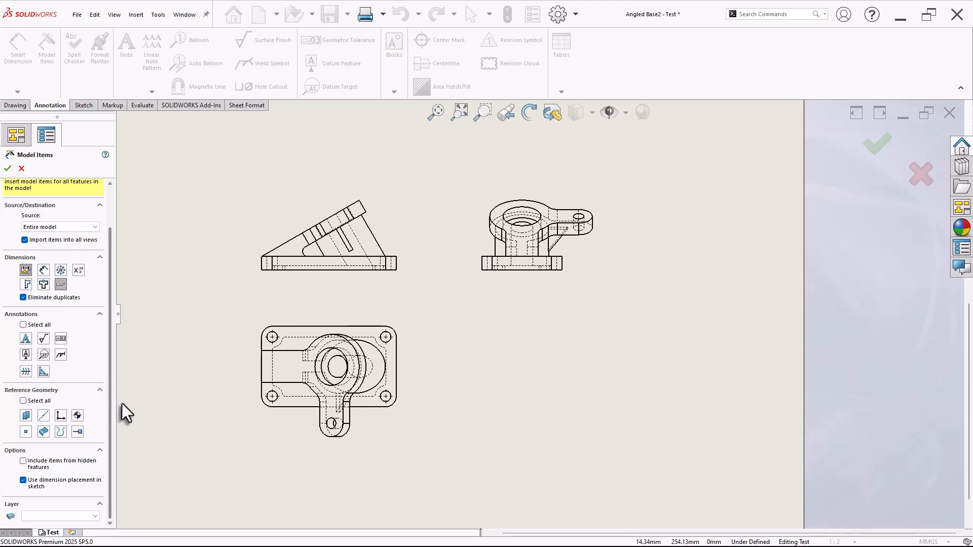
left_click_drag(120, 406, 142, 410)
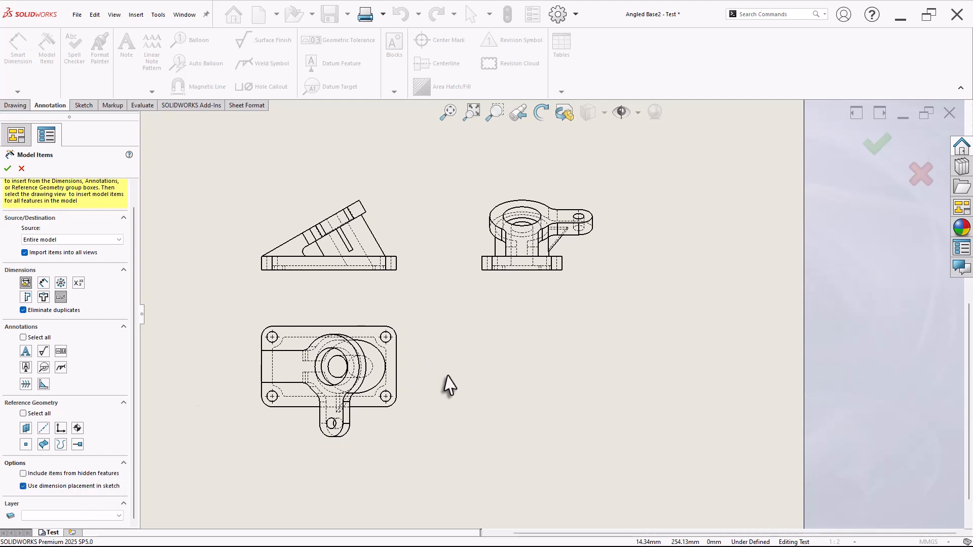
left_click(7, 169)
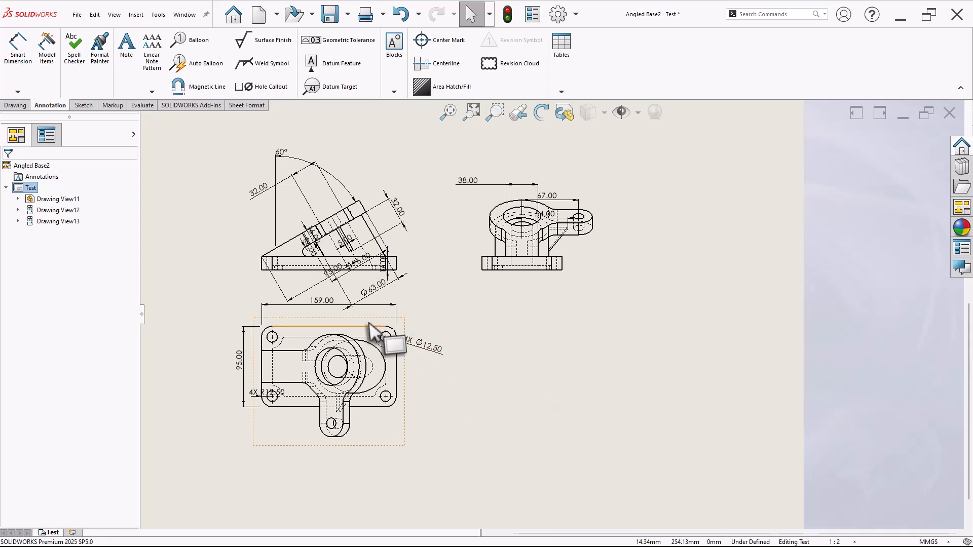
Space out the three dimensioned views by moving the top view down, the front view up and the side view farther right.
scroll(350, 312, "down", 2)
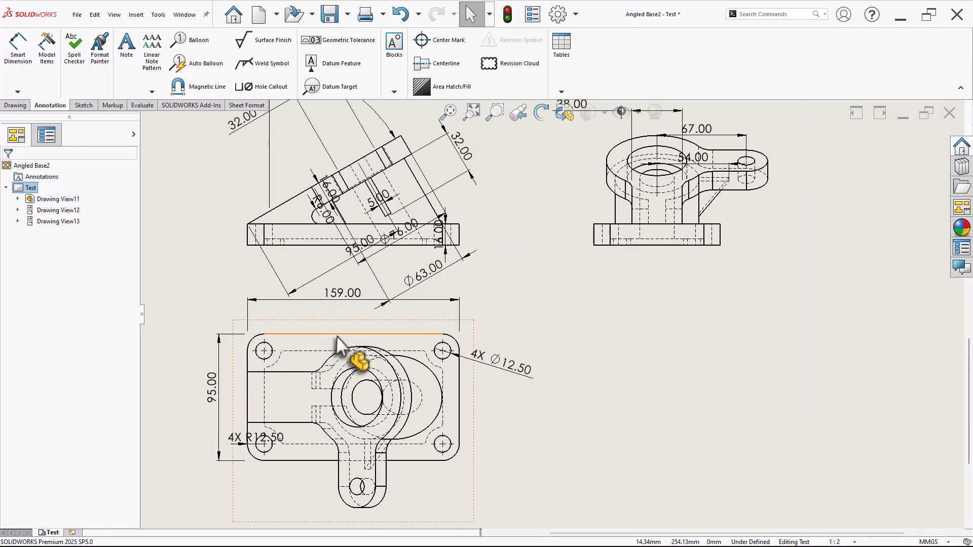
scroll(571, 382, "up", 3)
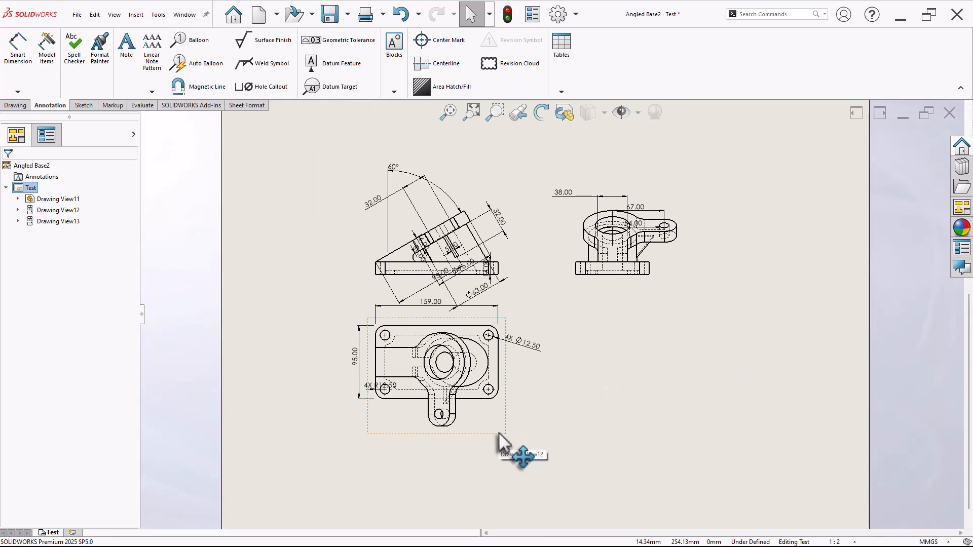
left_click_drag(503, 449, 506, 489)
left_click(505, 209)
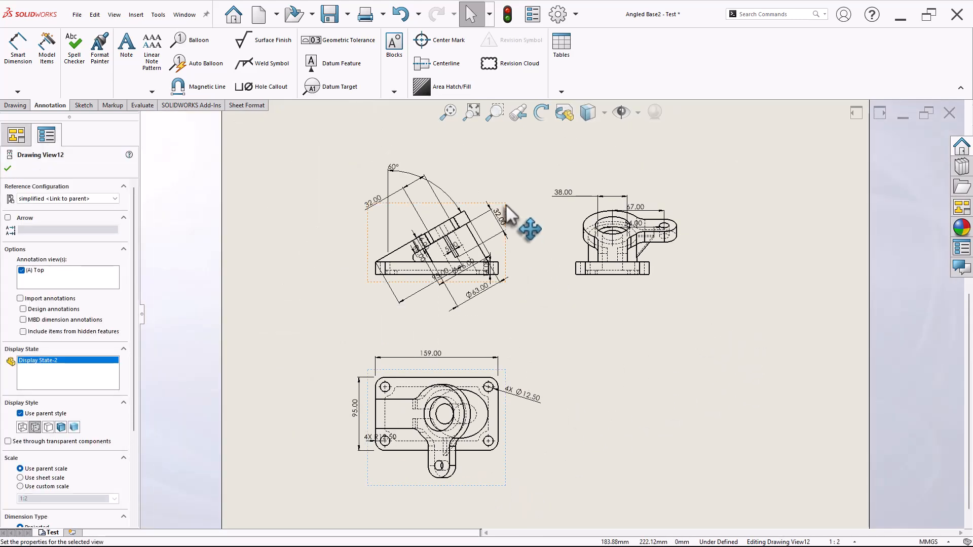
left_click_drag(504, 208, 504, 192)
left_click_drag(685, 263, 713, 264)
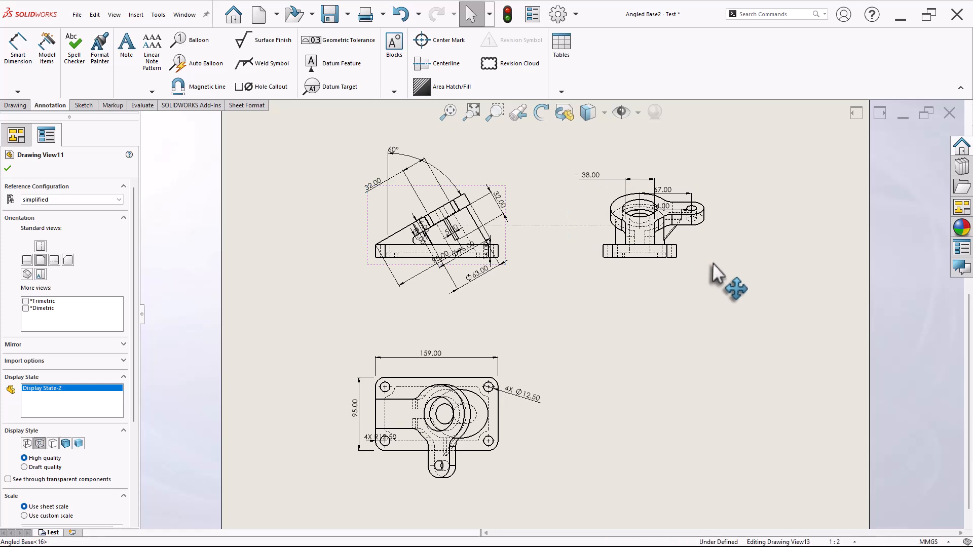
Auto-arrange all imported dimensions across the three drawing views.
left_click(674, 394)
left_click_drag(315, 120, 734, 493)
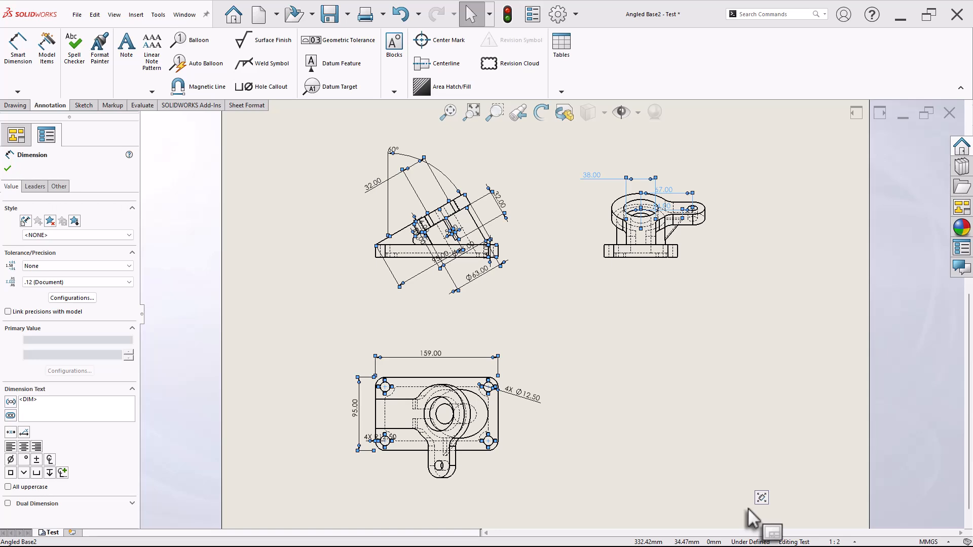
mouse_move(759, 501)
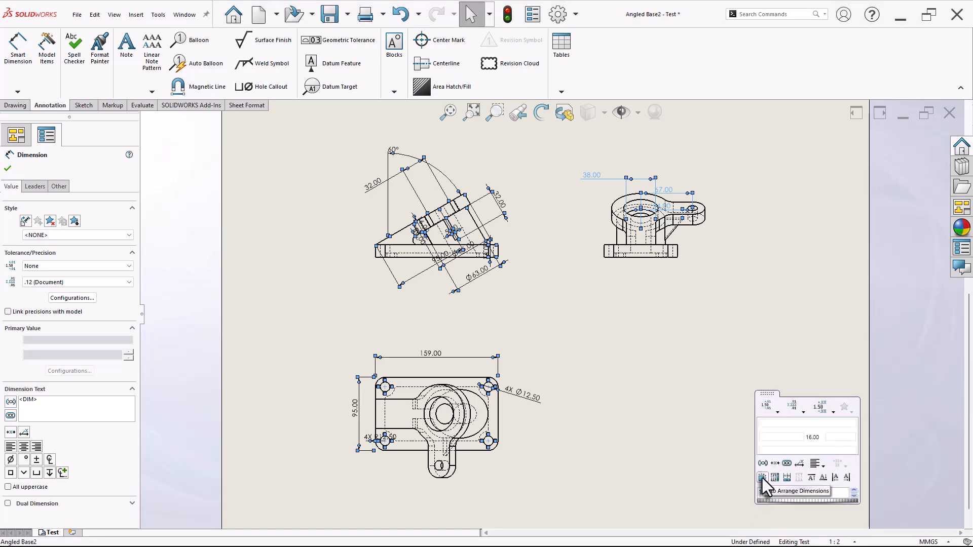
left_click(762, 479)
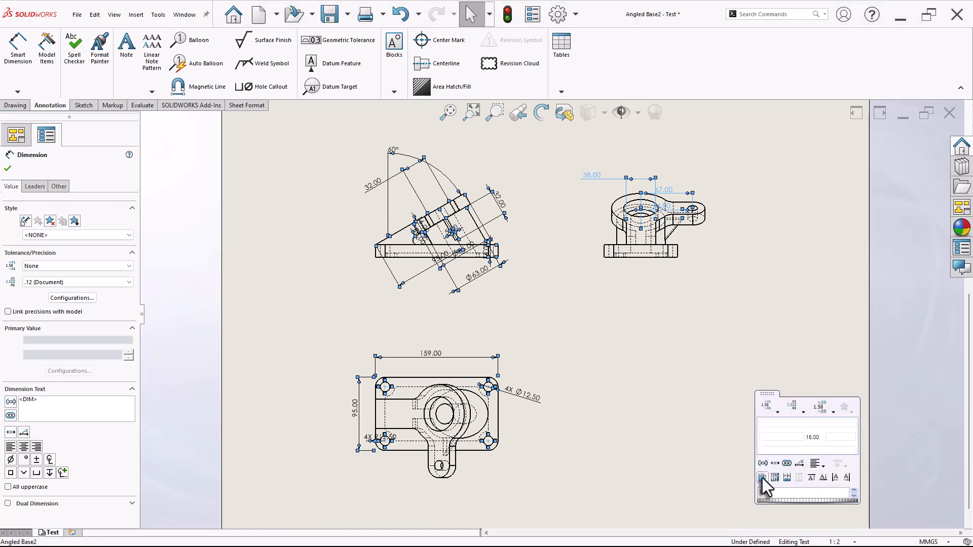
left_click(616, 423)
Reposition the 4X Ø12.50 and 4X R12.50 callouts in the top view clear of the outline and adjust the 159 mm dimension's text position.
scroll(528, 184, "down", 3)
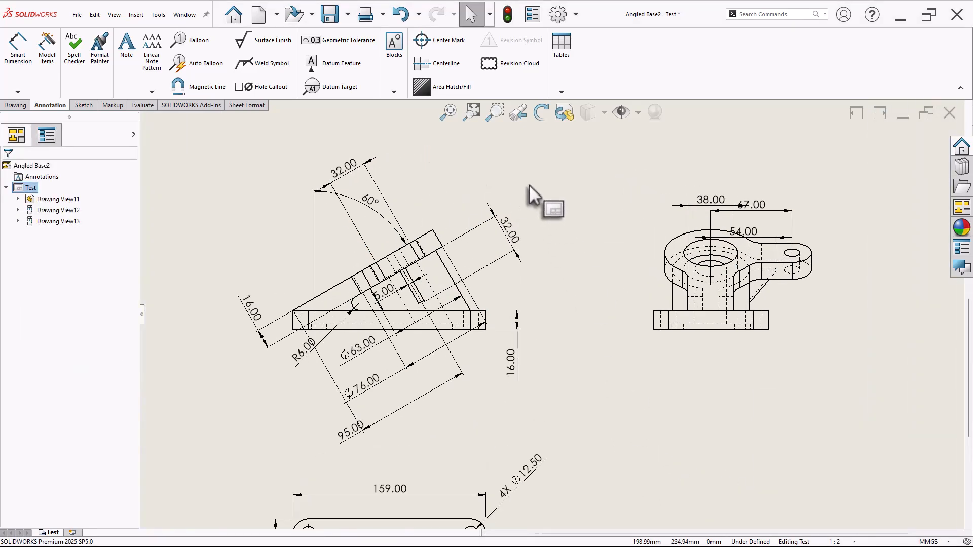
scroll(539, 454, "up", 5)
scroll(542, 446, "down", 4)
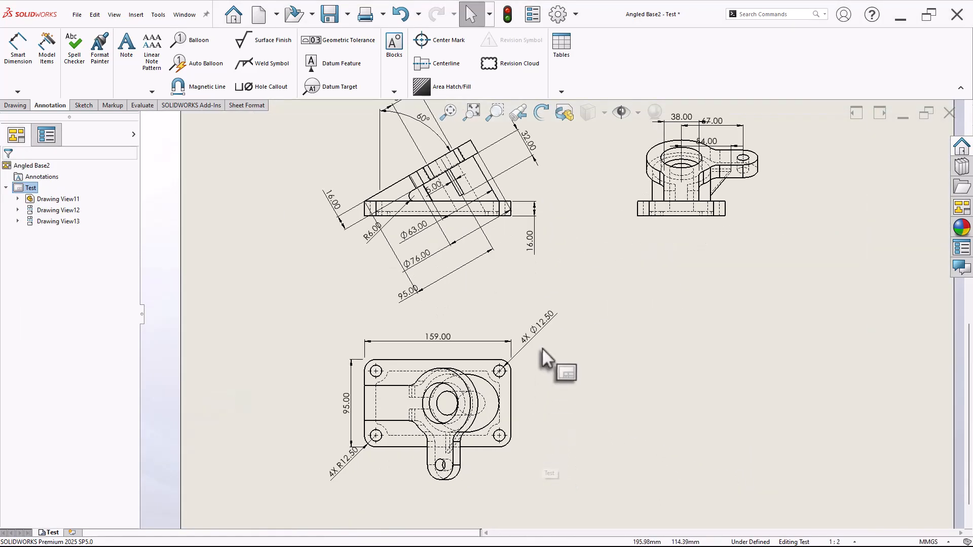
left_click_drag(545, 322, 559, 337)
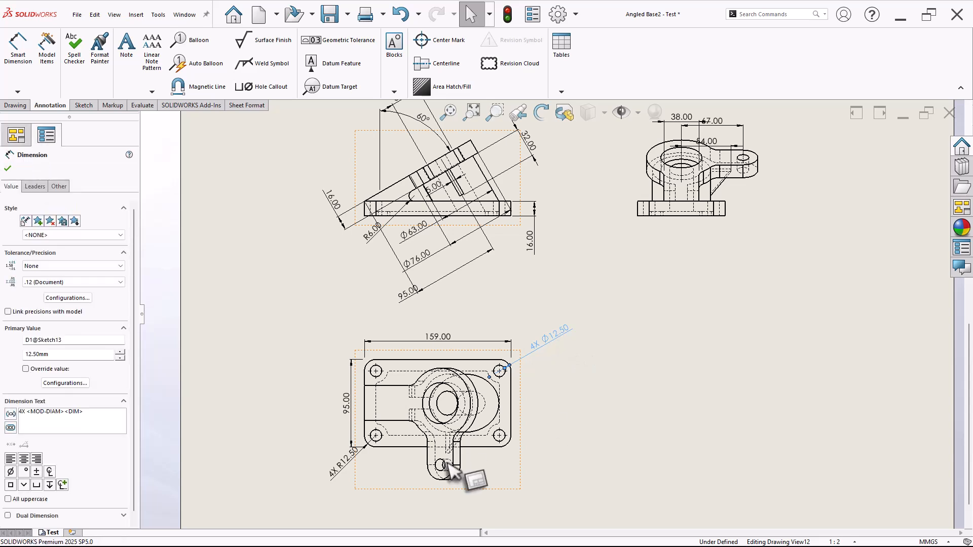
left_click(338, 461)
left_click_drag(341, 469, 336, 487)
left_click(298, 396)
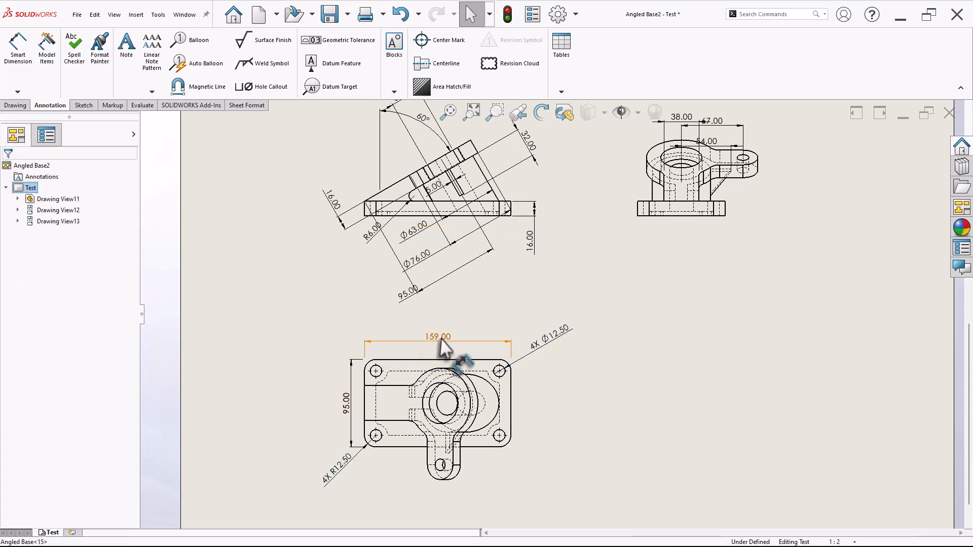
left_click_drag(441, 347, 456, 347)
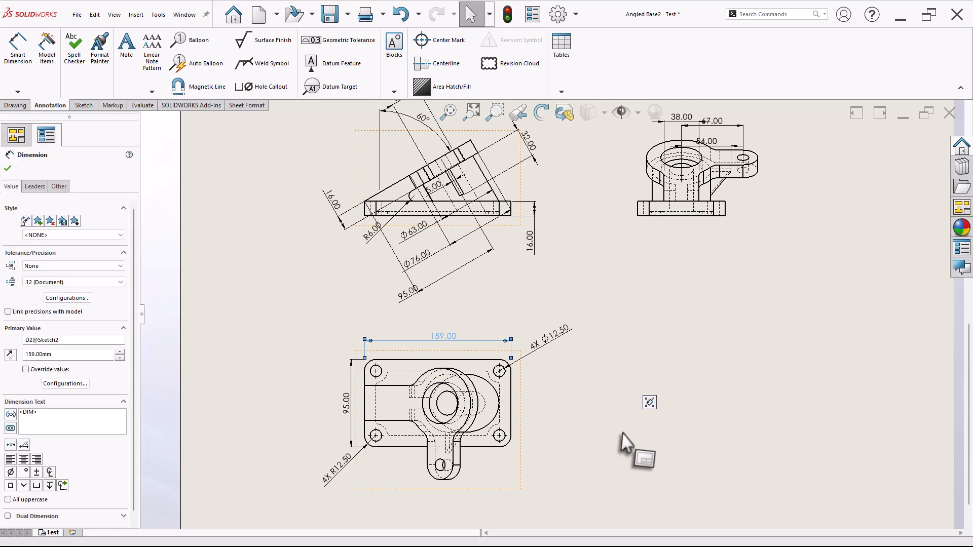
left_click(623, 433)
Centre the text of the 95 mm angled dimension between its extension lines below the front view.
scroll(585, 308, "up", 2)
scroll(556, 254, "down", 2)
scroll(557, 253, "down", 2)
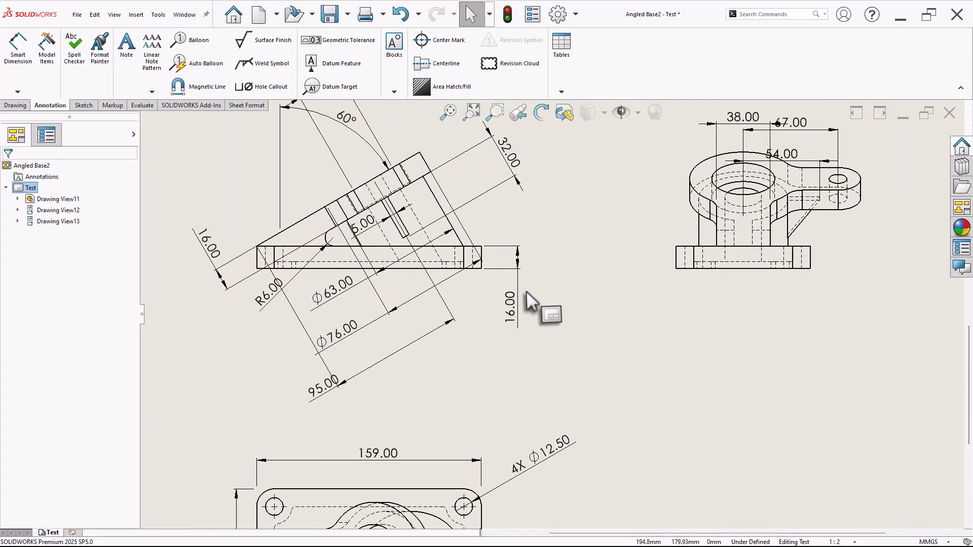
scroll(527, 293, "up", 2)
scroll(608, 243, "down", 1)
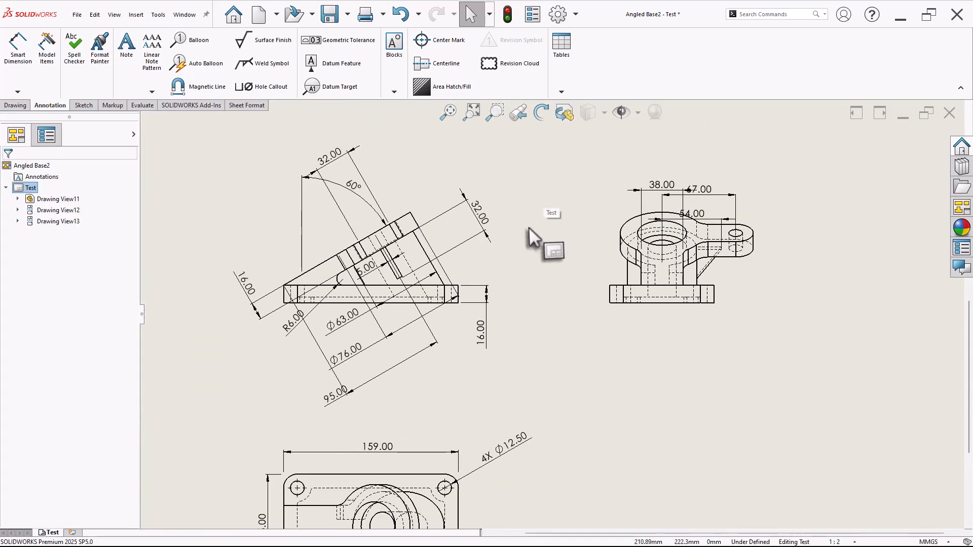
mouse_move(344, 391)
left_mouse_down()
mouse_move(387, 367)
mouse_move(390, 378)
left_mouse_up()
left_click(501, 400)
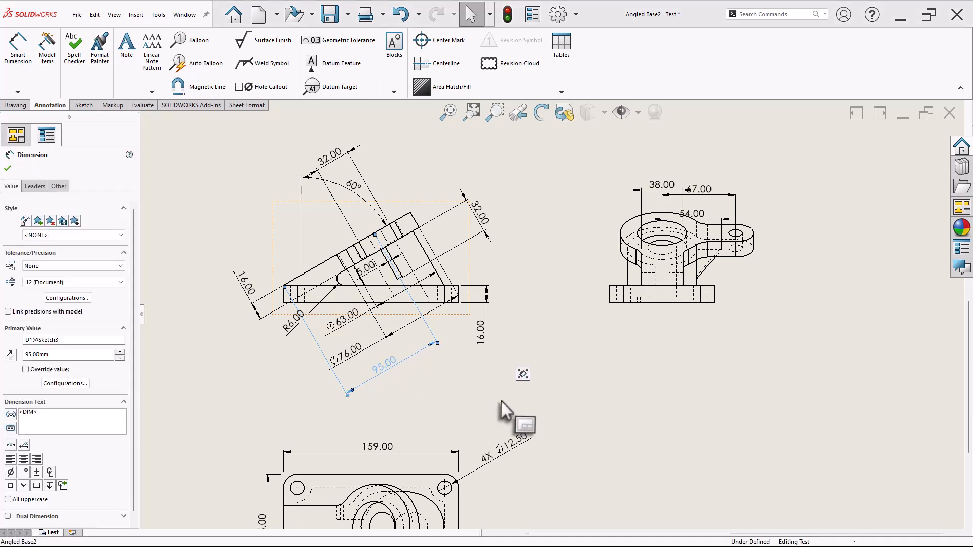
Create an auxiliary view projected perpendicular to the front view's inclined face and place it beside the top view.
key("f")
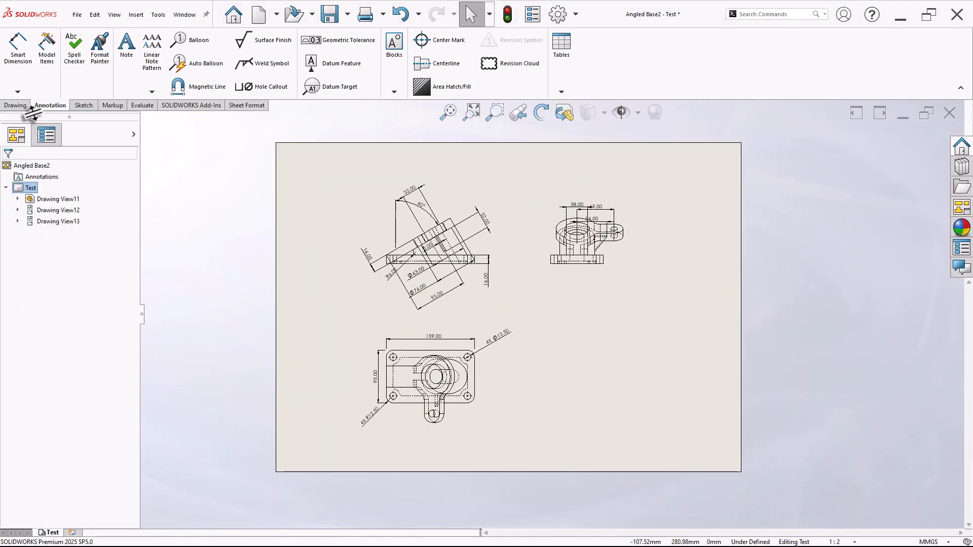
left_click(15, 105)
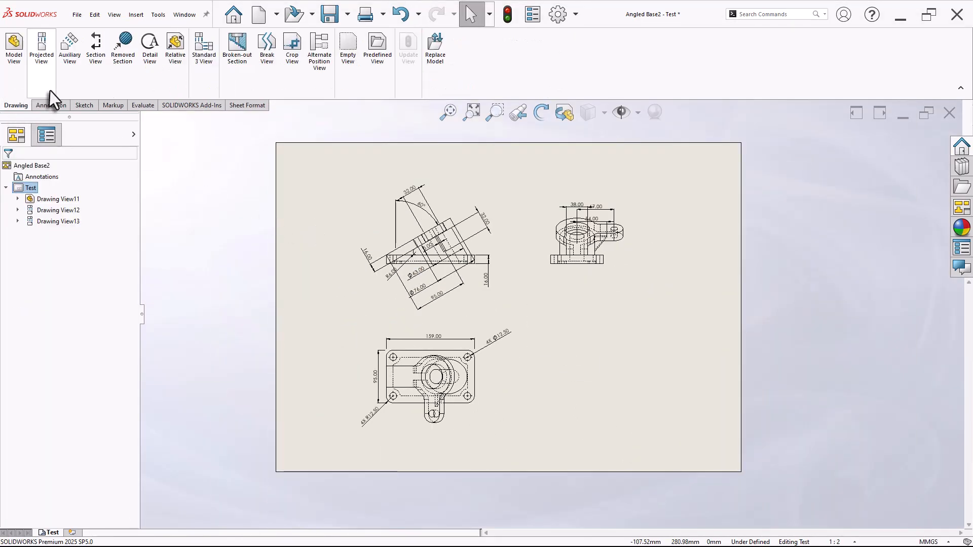
left_click(66, 54)
left_click(400, 261)
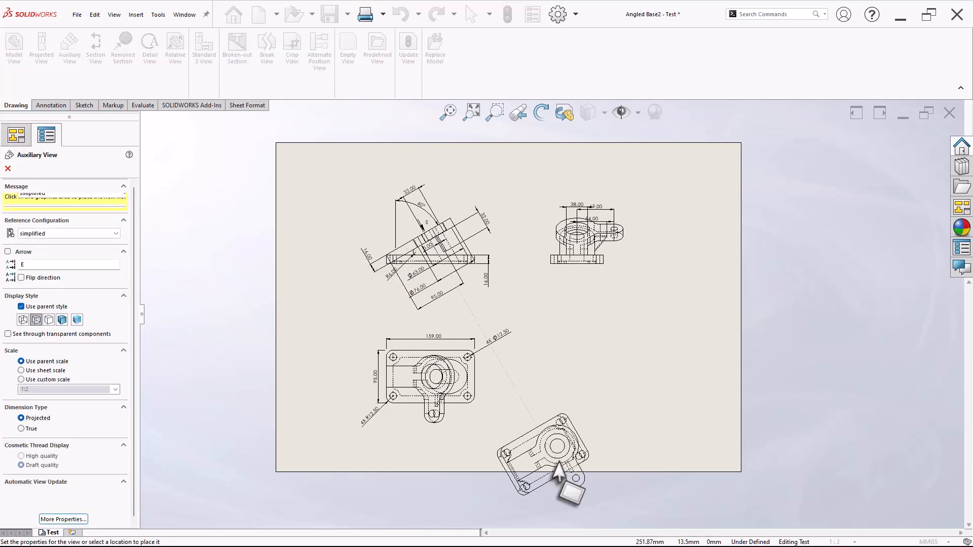
left_click(589, 383)
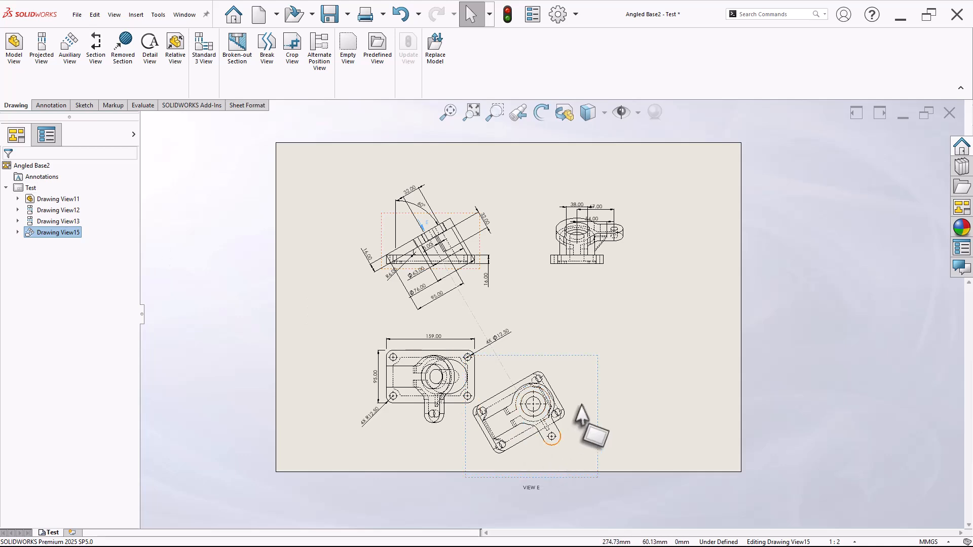
Break the auxiliary view's alignment with its parent and move it into the free area beneath the side view.
right_click(585, 376)
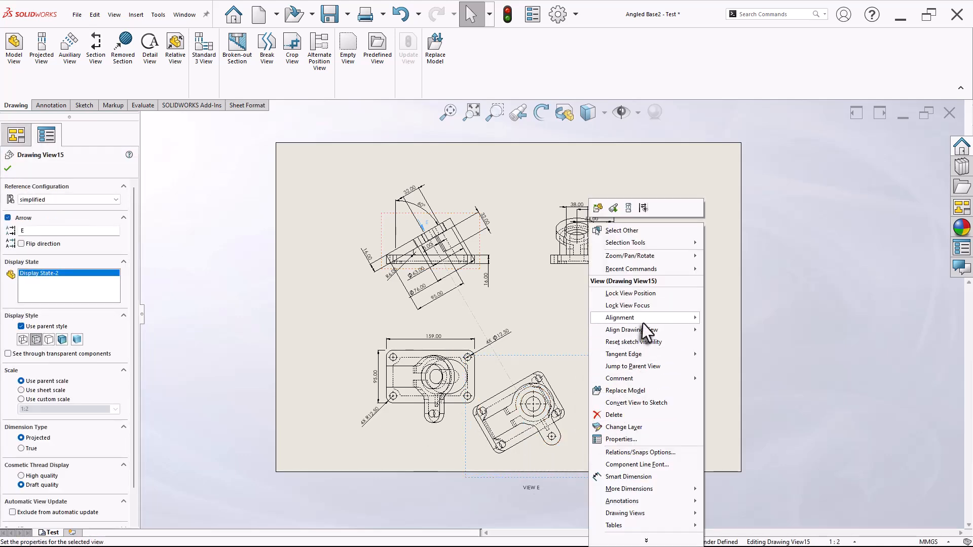
mouse_move(643, 317)
left_click(728, 318)
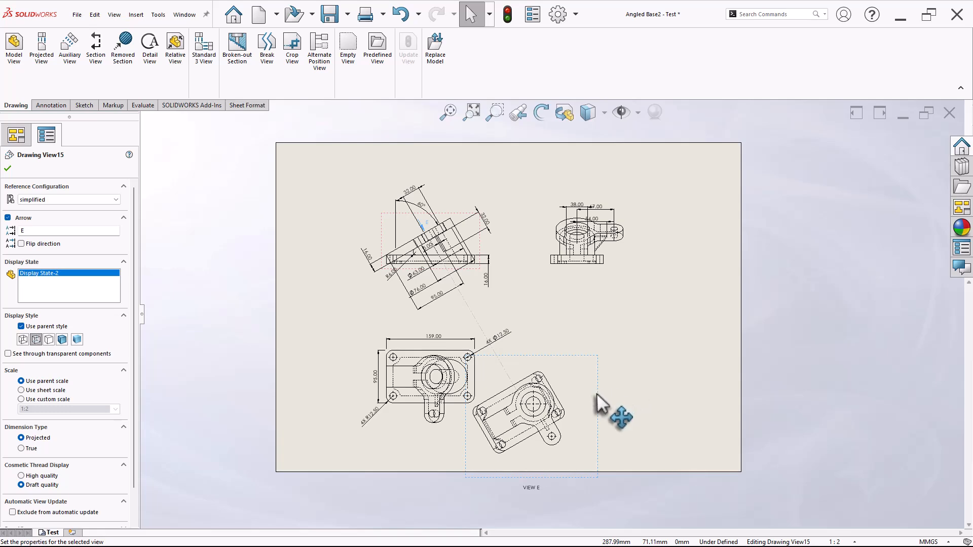
mouse_move(601, 402)
left_mouse_down()
mouse_move(606, 385)
mouse_move(668, 351)
left_mouse_up()
left_click(708, 339)
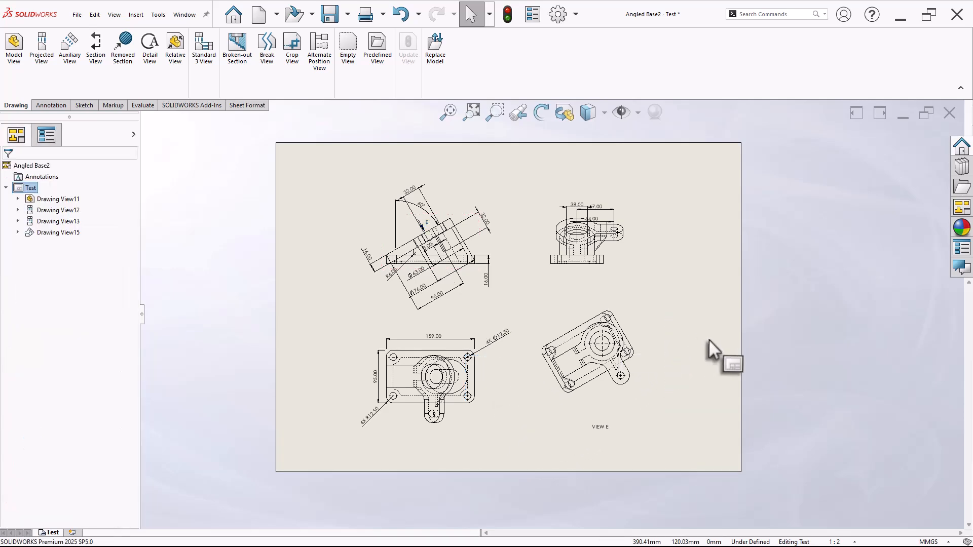
Transfer the 95 mm angled dimension from the front view to the auxiliary view.
scroll(679, 309, "down", 3)
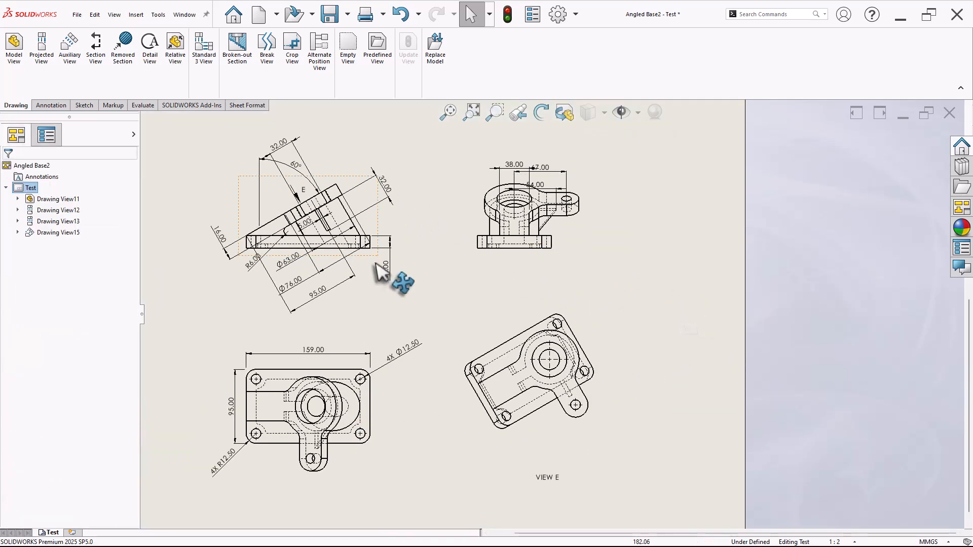
left_click(321, 293)
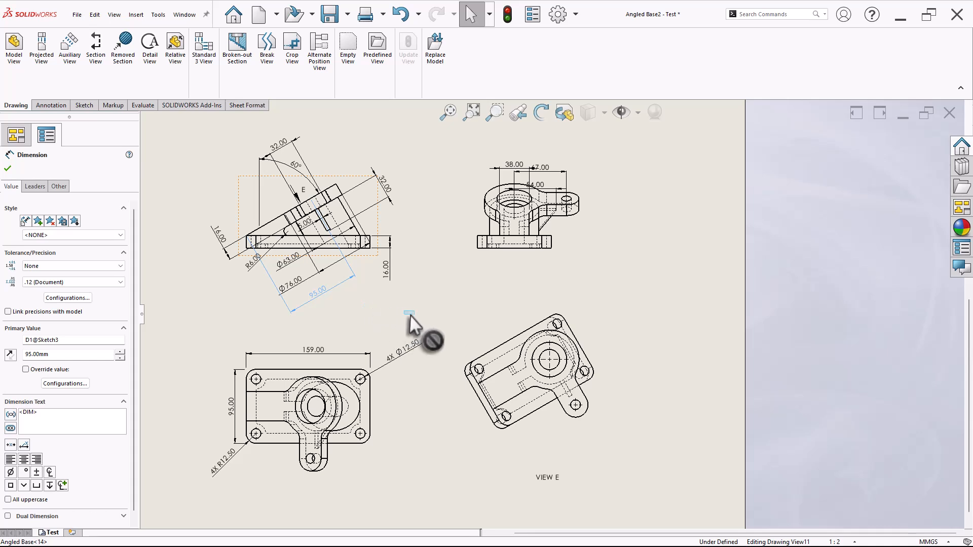
mouse_move(410, 315)
left_mouse_down("shift")
mouse_move(500, 364)
mouse_move(488, 336)
left_mouse_up("shift")
left_click(709, 324)
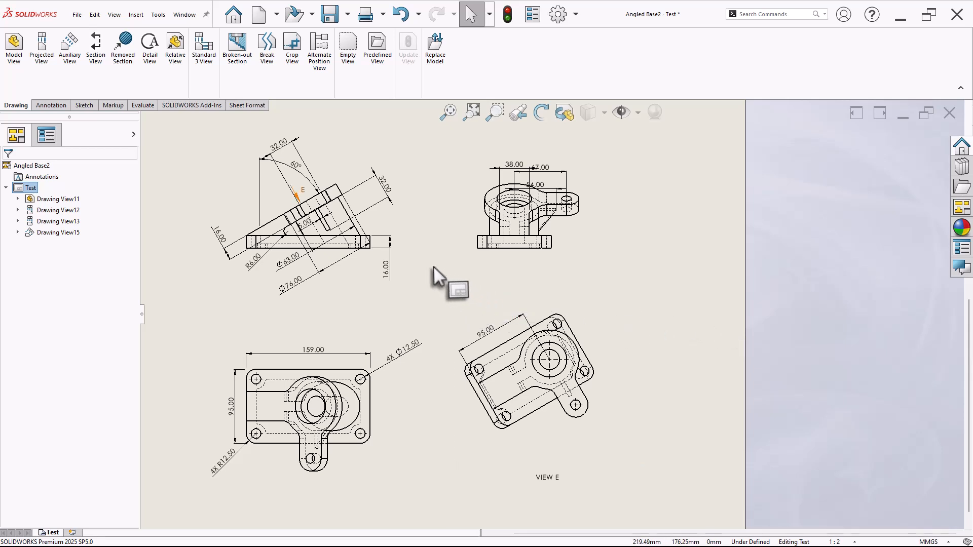
Transfer the 16 mm base thickness dimension from the front view to the side view.
left_click(388, 267)
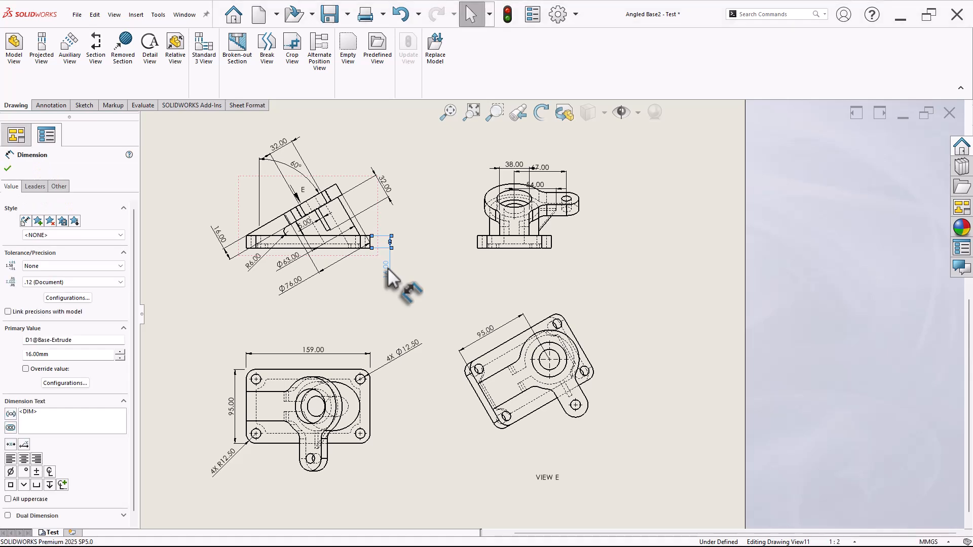
left_click_drag(387, 267, 460, 267, "shift")
left_click(467, 276)
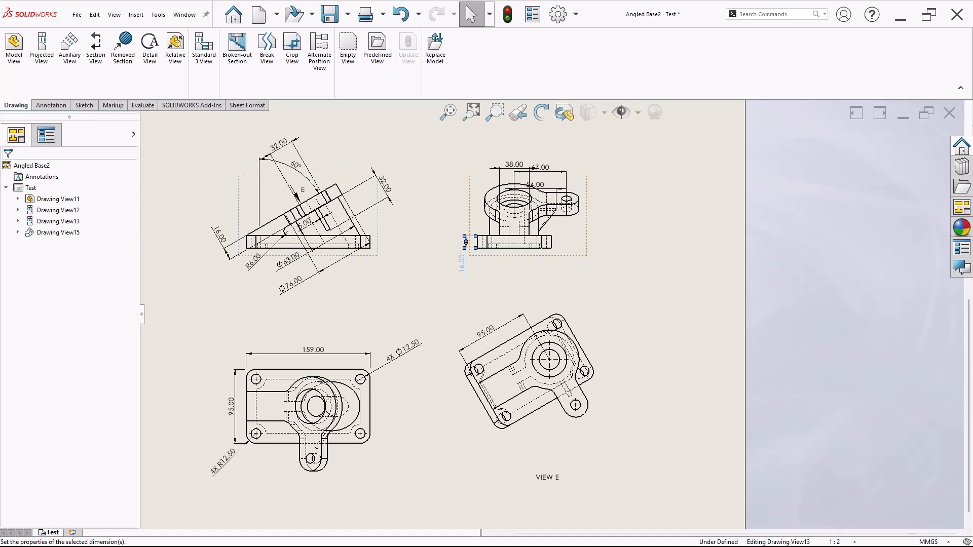
left_click(410, 292)
Move the text of the front view's upper 32 mm dimension outside its extension lines and add a diameter symbol before the value.
scroll(582, 169, "down", 1)
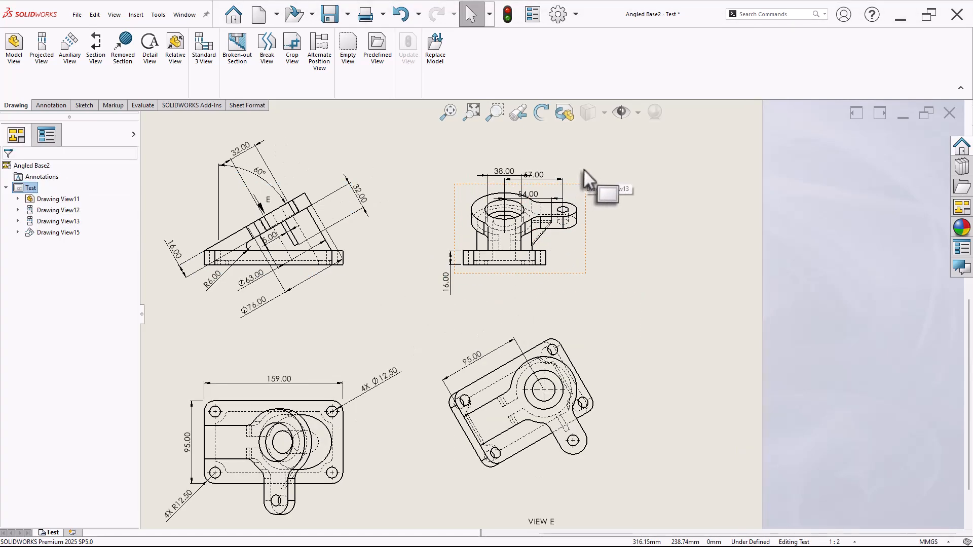
mouse_move(242, 148)
left_mouse_down()
mouse_move(277, 174)
mouse_move(302, 157)
left_mouse_up()
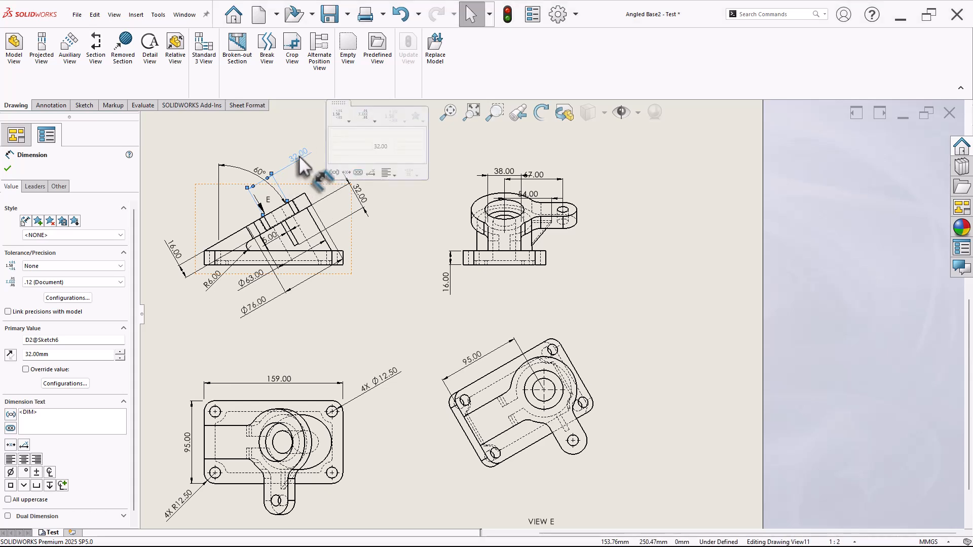
left_click(10, 473)
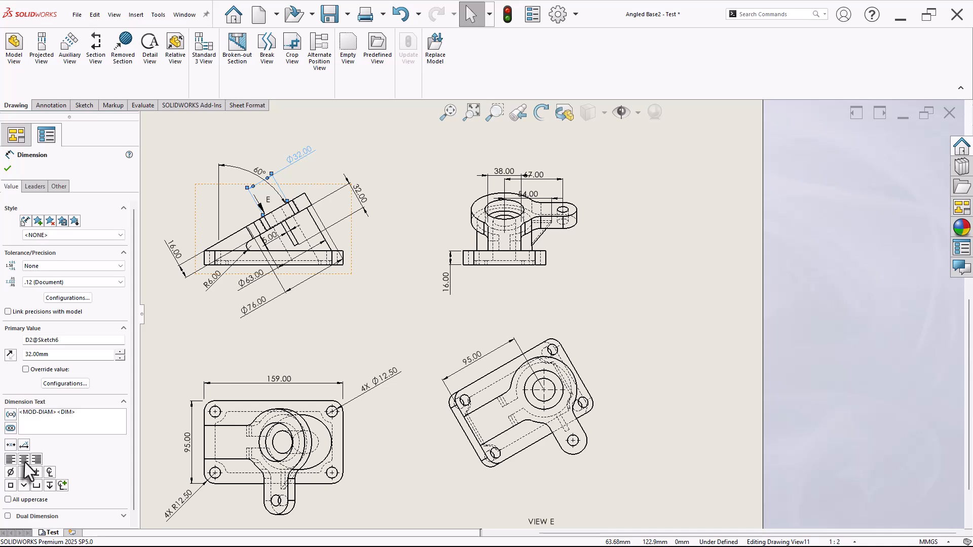
left_click(9, 169)
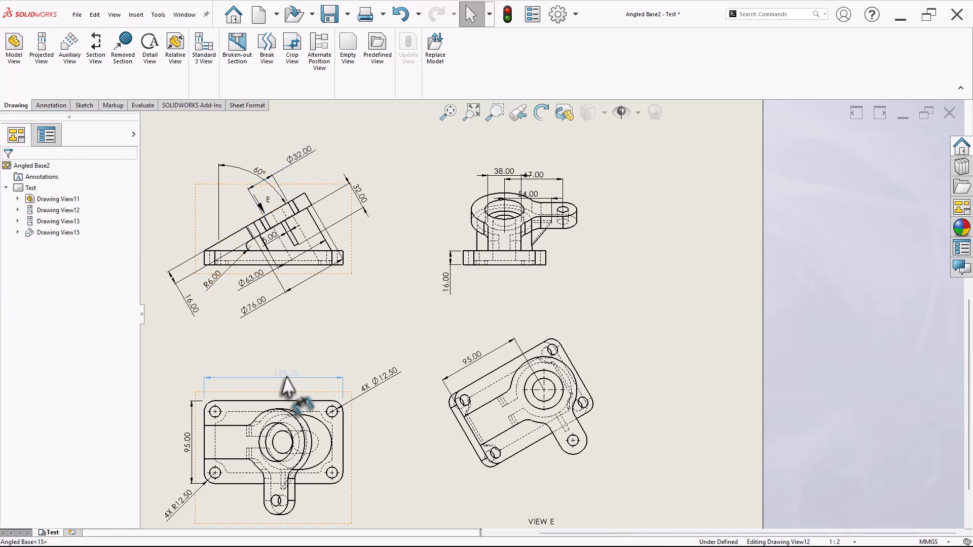
Nudge the 159 mm length dimension in the top view and set its unit precision to None.
left_click(285, 376)
left_click(400, 440)
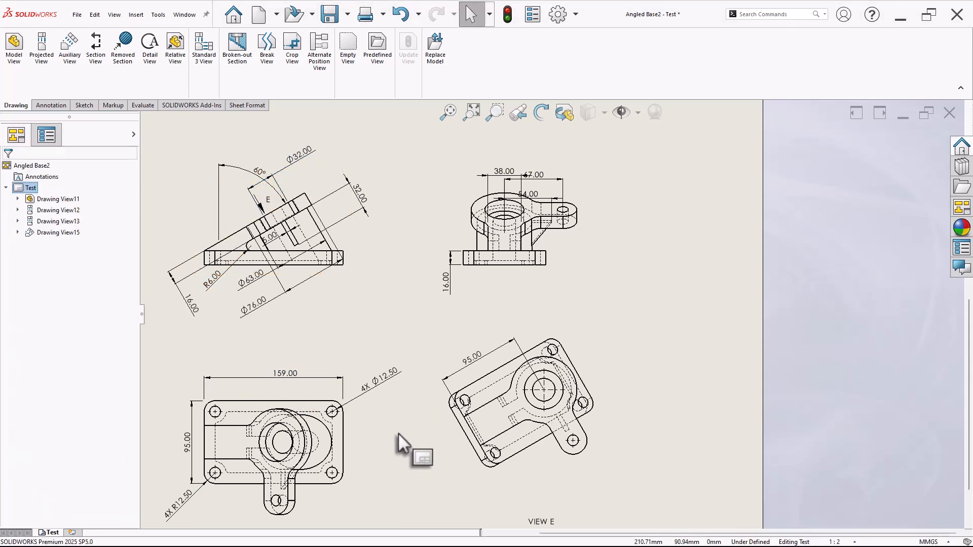
left_click(292, 377)
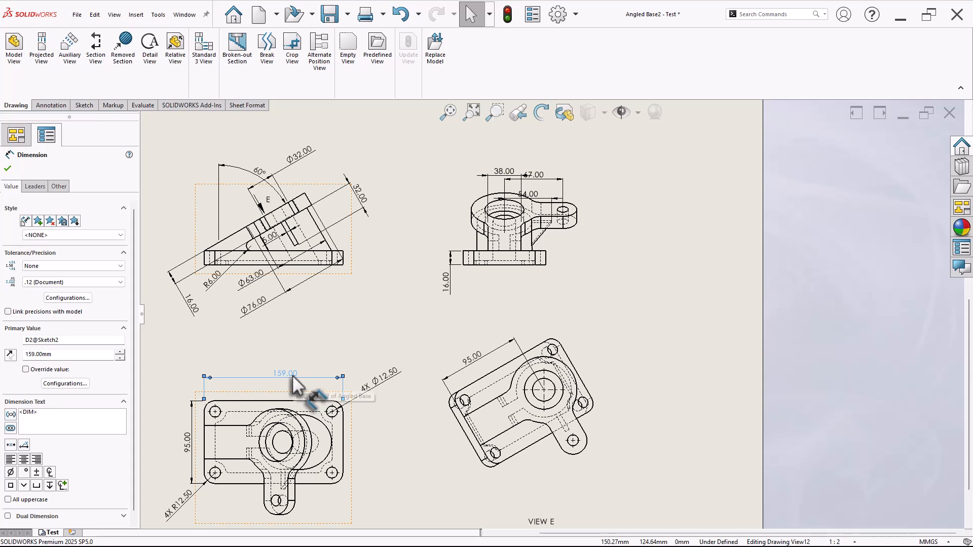
left_click(106, 281)
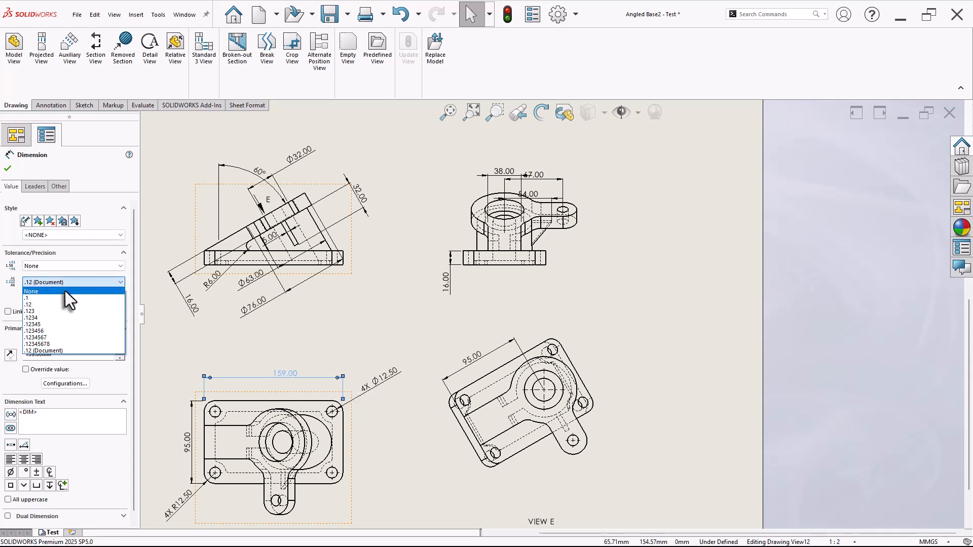
left_click(65, 291)
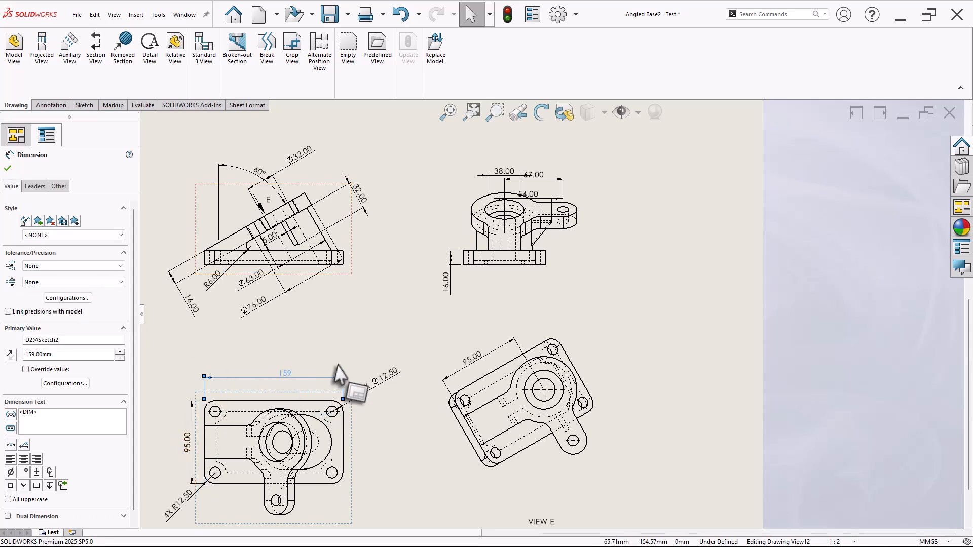
left_click(8, 168)
Pull the 60° angle dimension closer to the front view's inclined face and centre the Ø76 dimension's text farther below the view.
scroll(355, 202, "down", 2)
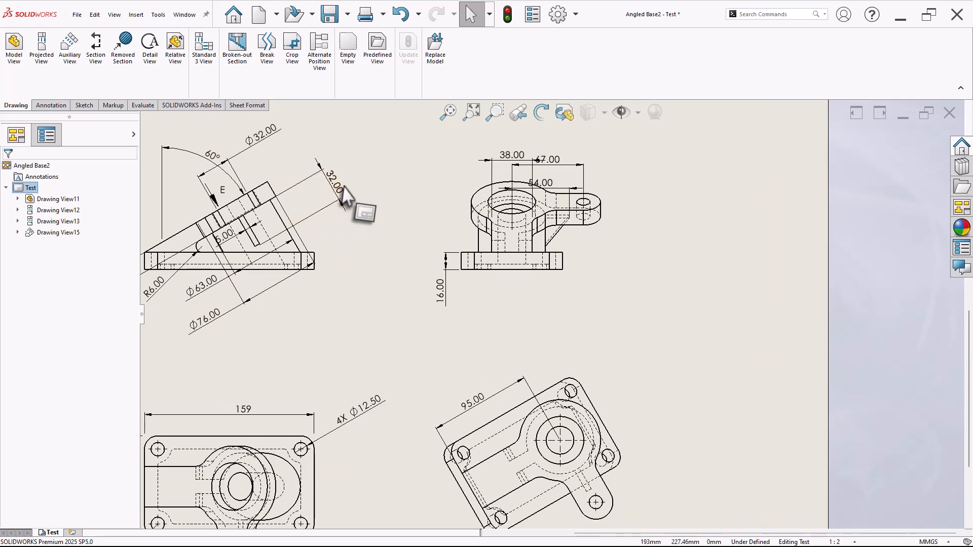
mouse_move(213, 156)
left_mouse_down()
mouse_move(223, 193)
mouse_move(185, 205)
left_mouse_up()
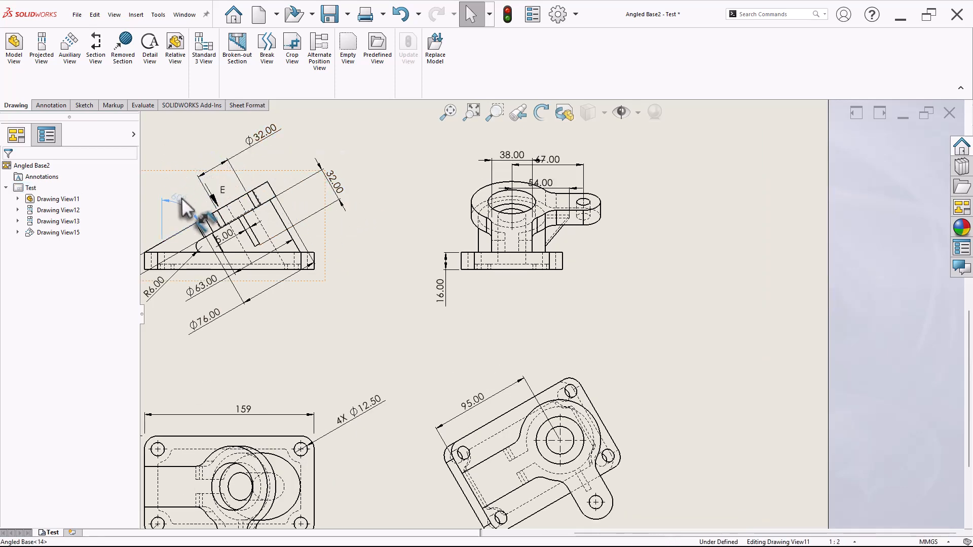
left_click(336, 332)
scroll(331, 309, "up", 2)
left_click_drag(318, 321, 378, 313)
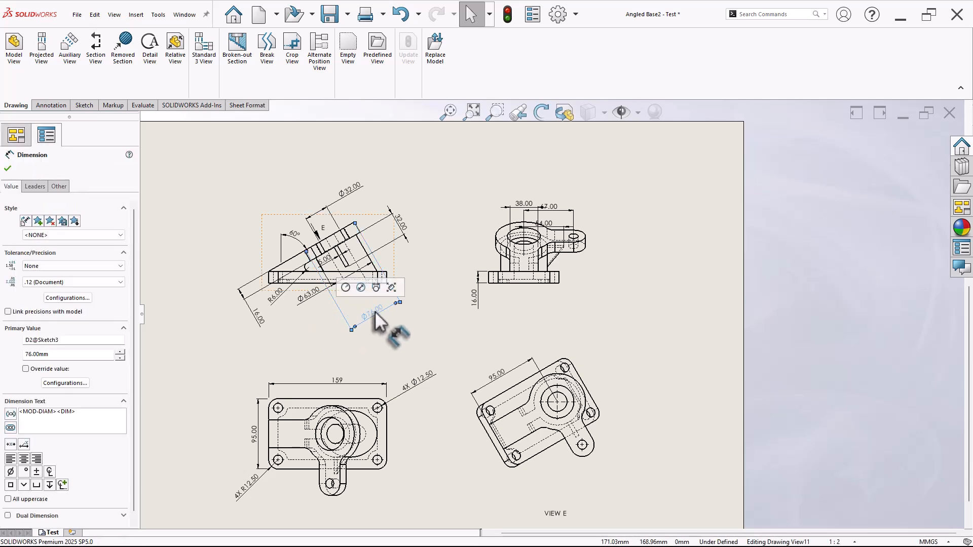
left_click(396, 340)
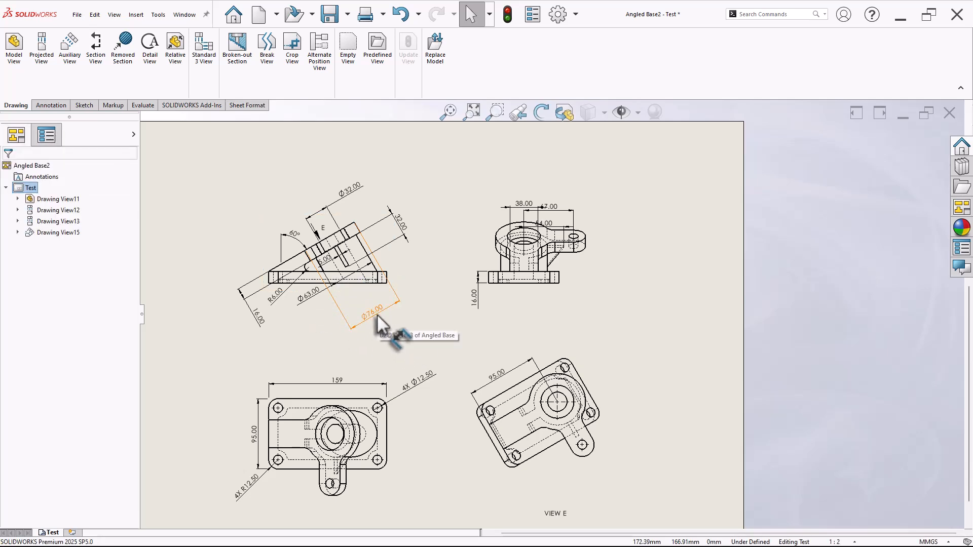
Transfer the Ø76 dimension from the front view to auxiliary View E and place it outside the base's upper short edge.
left_click(376, 315)
left_click_drag(537, 405, 541, 412, "shift")
scroll(501, 301, "down", 2)
left_click(494, 279)
left_click(461, 217)
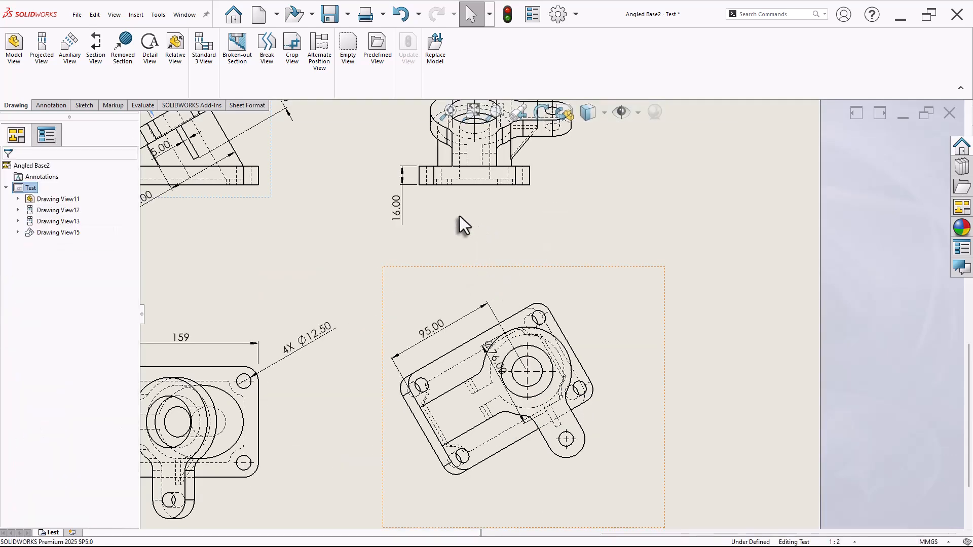
mouse_move(495, 357)
left_mouse_down()
mouse_move(520, 373)
mouse_move(585, 335)
mouse_move(606, 350)
left_mouse_up()
left_click(704, 399)
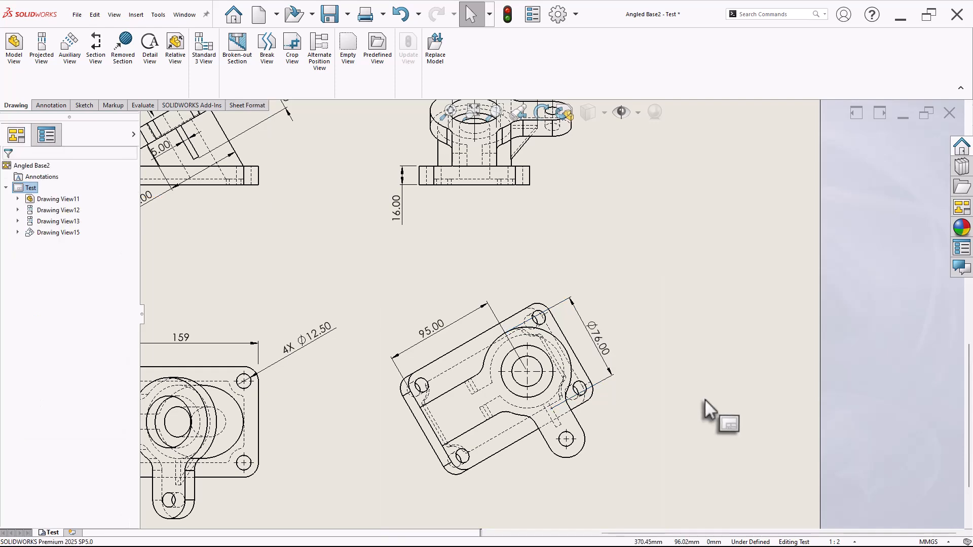
Transfer the Ø63 dimension from the front view to the auxiliary view and place it just inside the Ø76 dimension.
key("f")
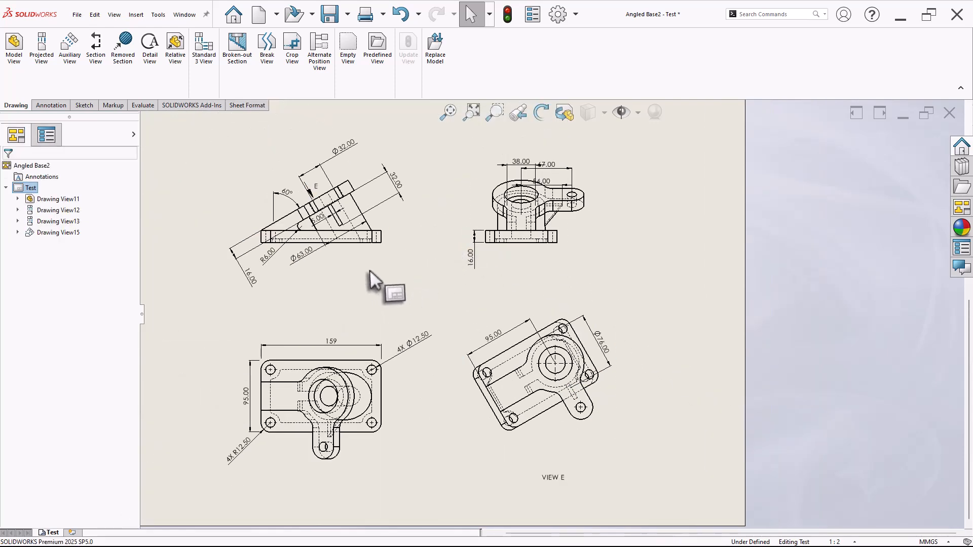
left_click_drag(302, 254, 363, 265)
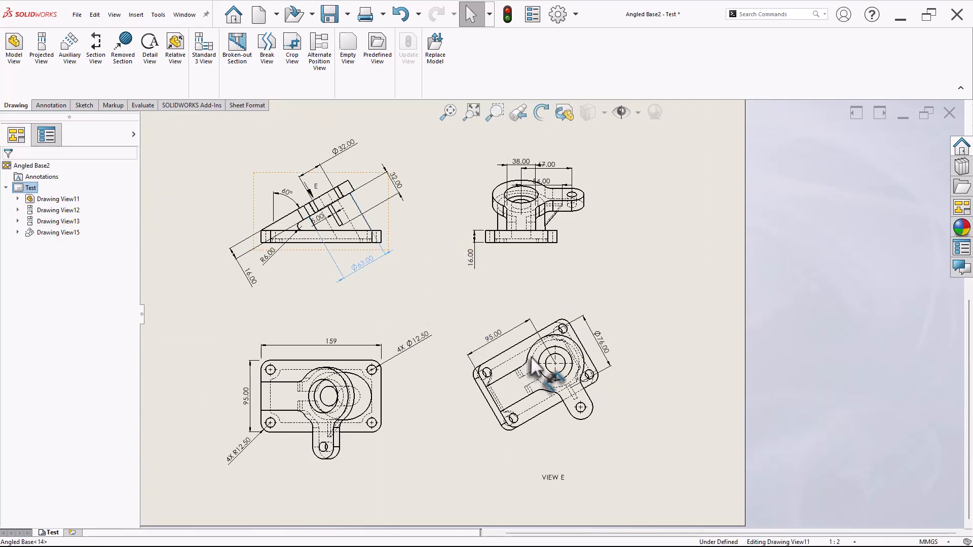
left_click_drag(531, 358, 532, 358, "shift")
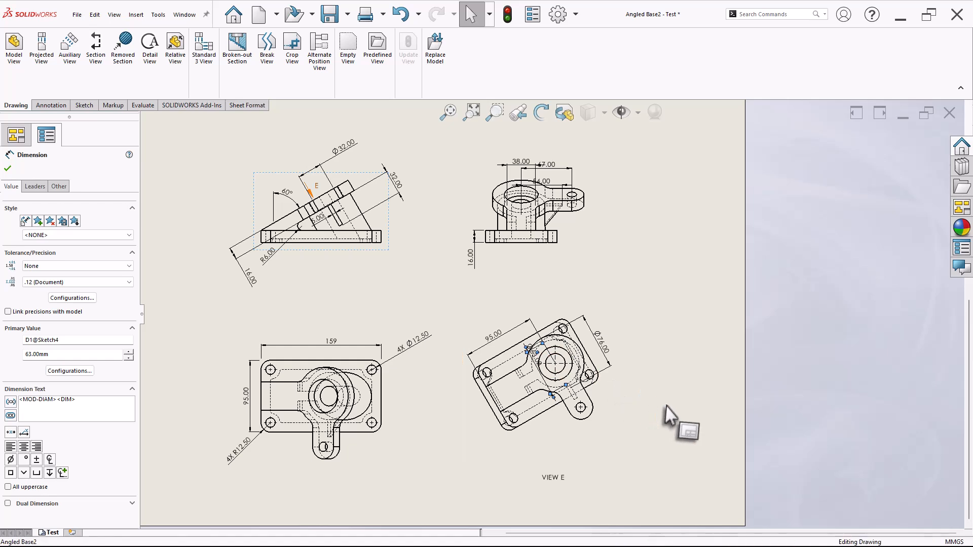
scroll(669, 415, "down", 4)
left_click(452, 301)
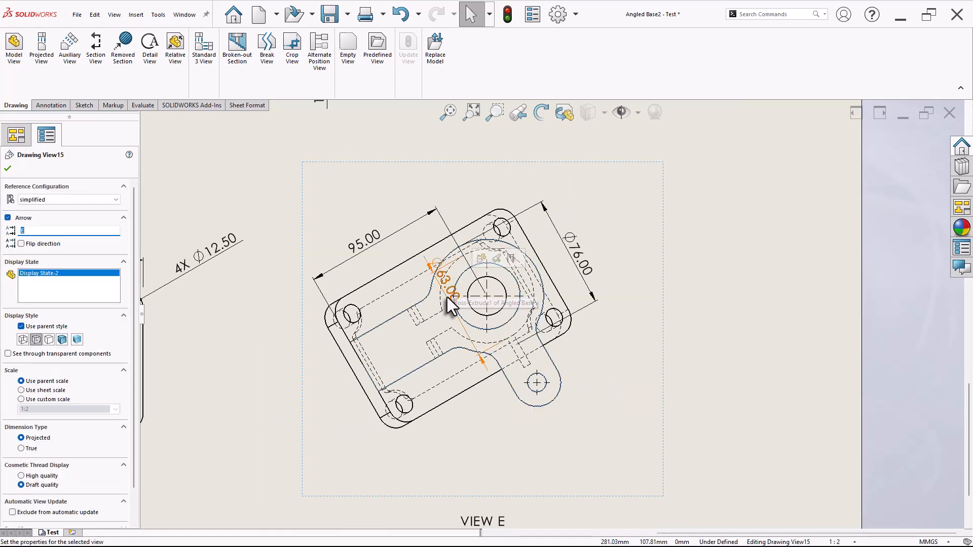
mouse_move(447, 297)
left_mouse_down()
mouse_move(552, 271)
mouse_move(564, 282)
left_mouse_up()
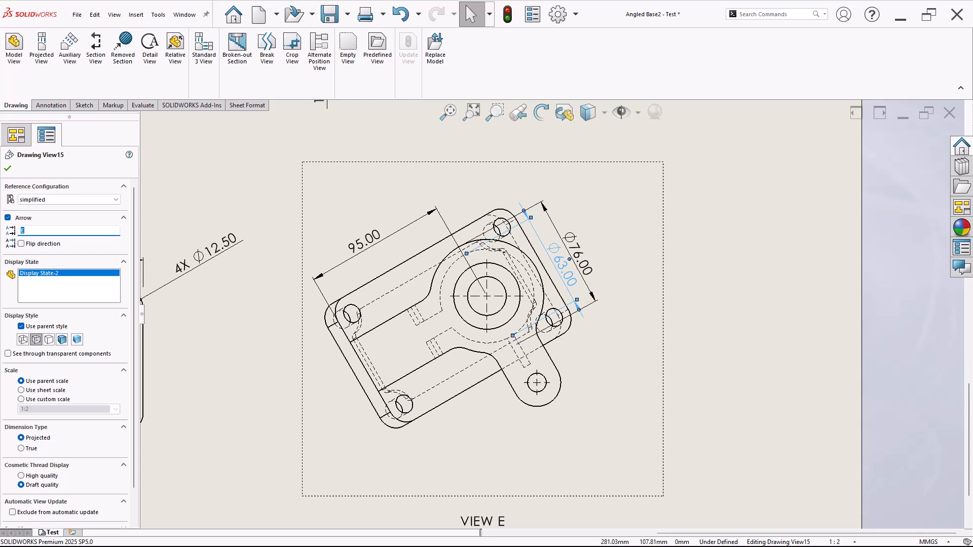
left_click(718, 316)
Try a value of 180 mm for the top view's overall length dimension, rebuild, and discard the change.
scroll(547, 312, "up", 6)
scroll(446, 174, "down", 1)
scroll(419, 166, "down", 1)
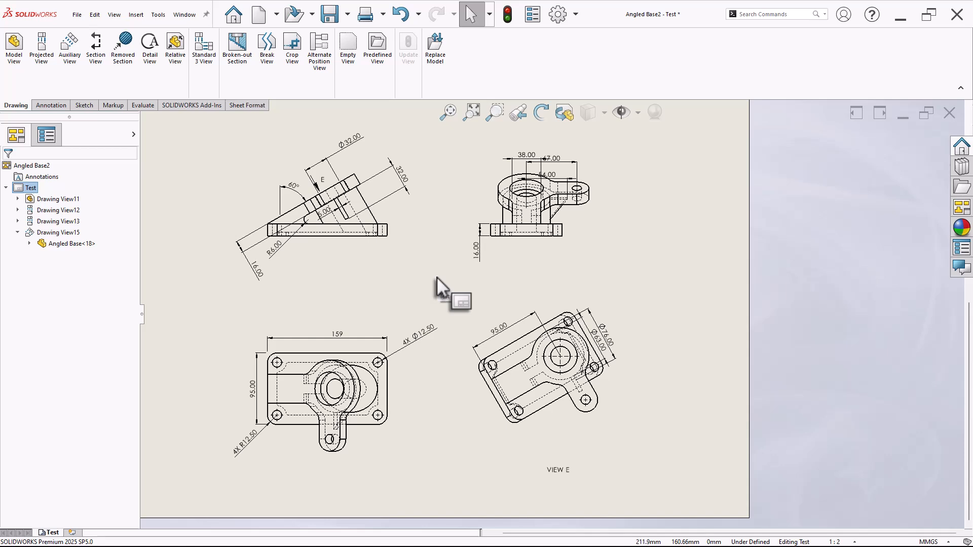
double_click(339, 340)
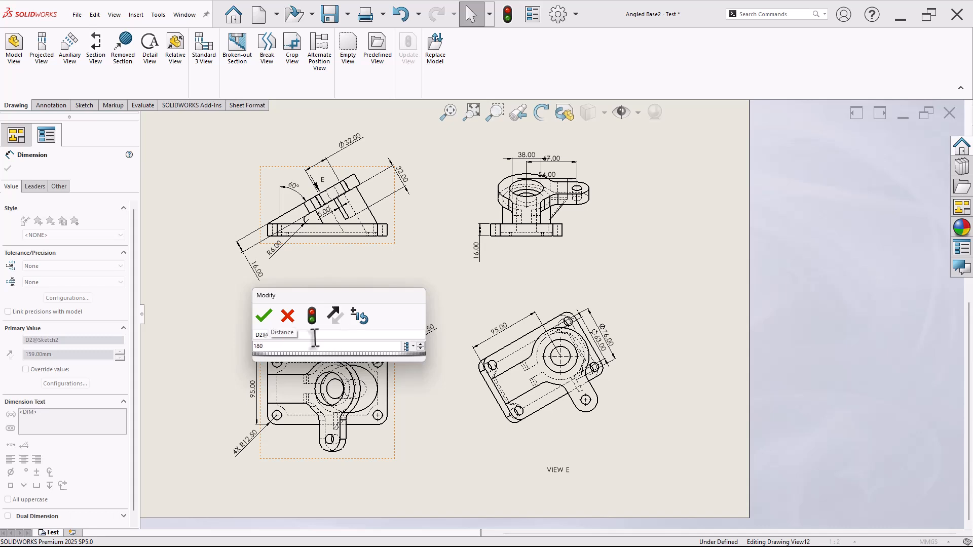
left_click(312, 316)
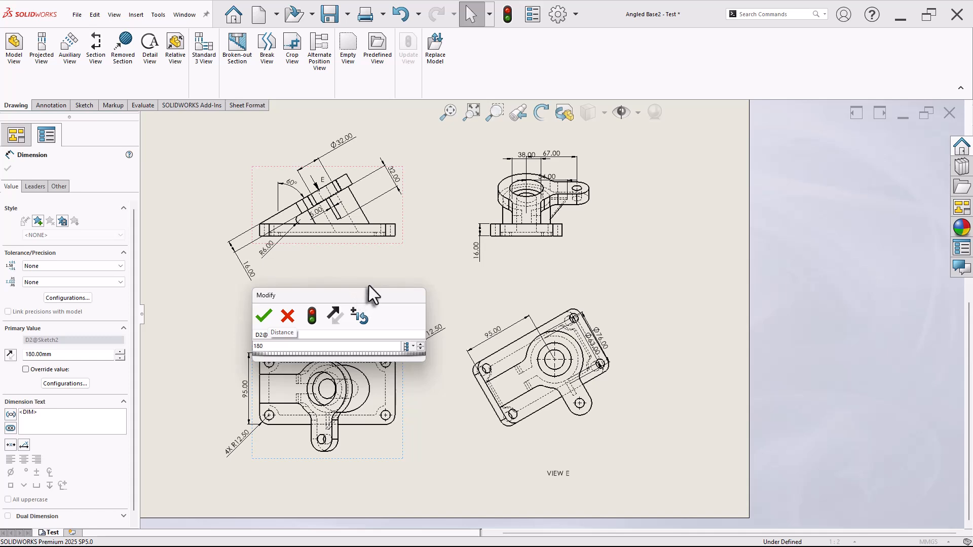
left_click_drag(358, 298, 390, 247)
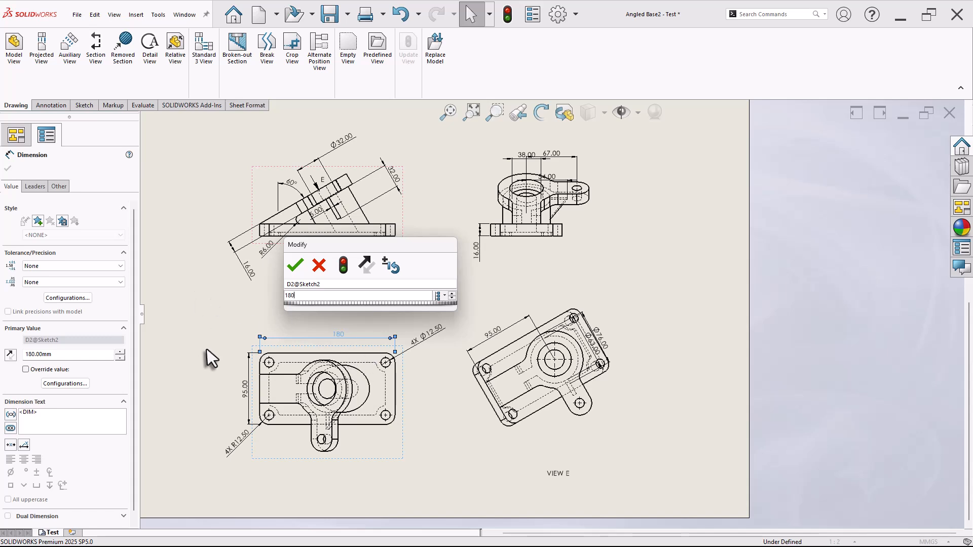
left_click(319, 266)
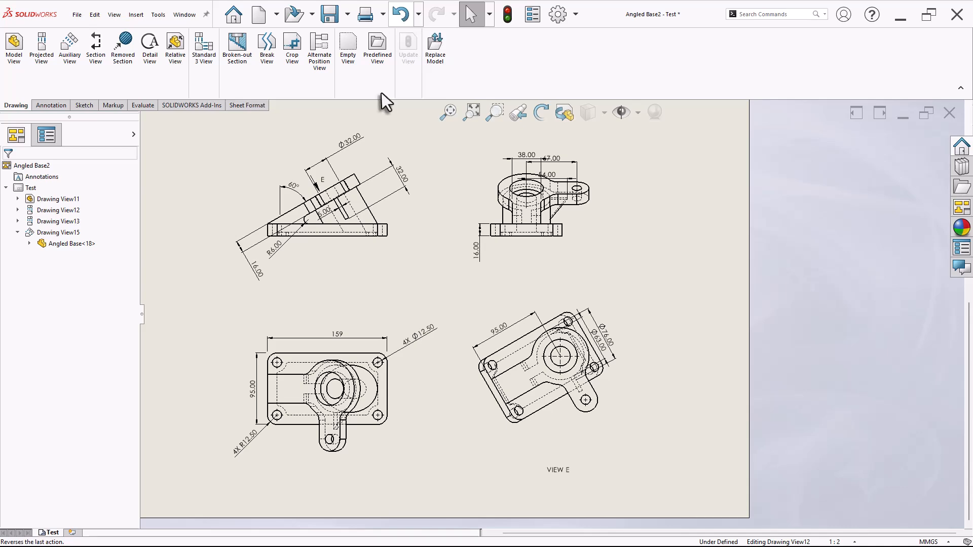
In the side view, raise the 67 mm dimension and move the 38 mm dimension's text outside its extension lines.
scroll(562, 161, "down", 2)
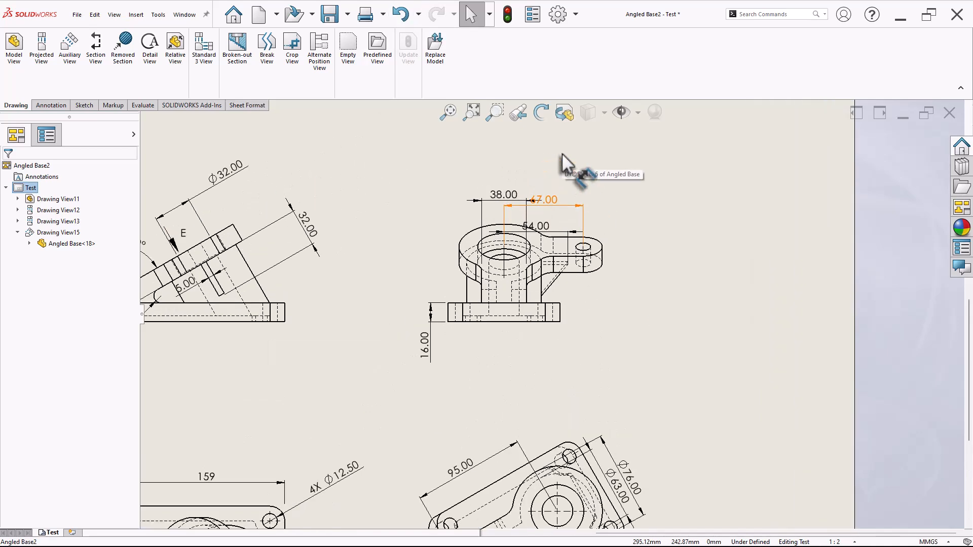
left_click_drag(551, 202, 571, 168)
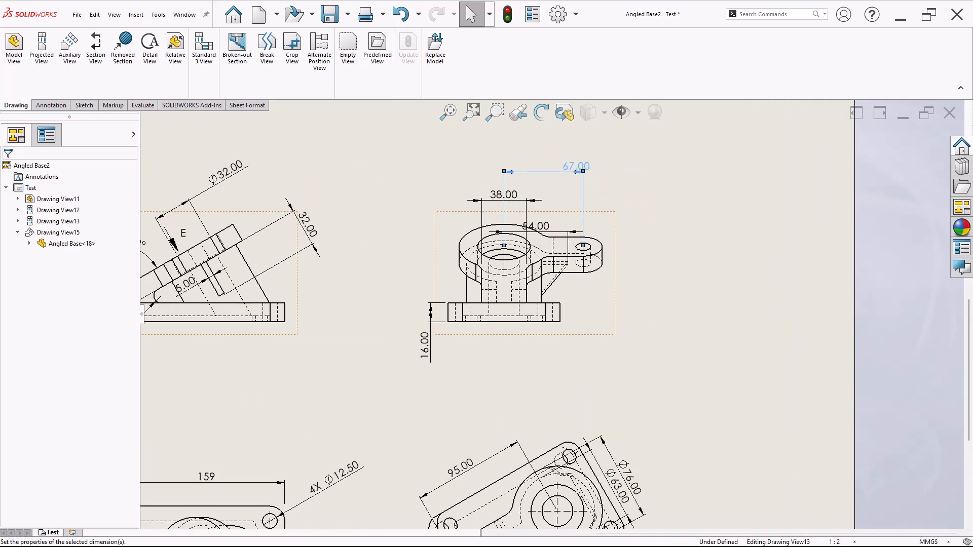
left_click_drag(502, 195, 443, 202)
left_click_drag(578, 171, 547, 188)
key("f")
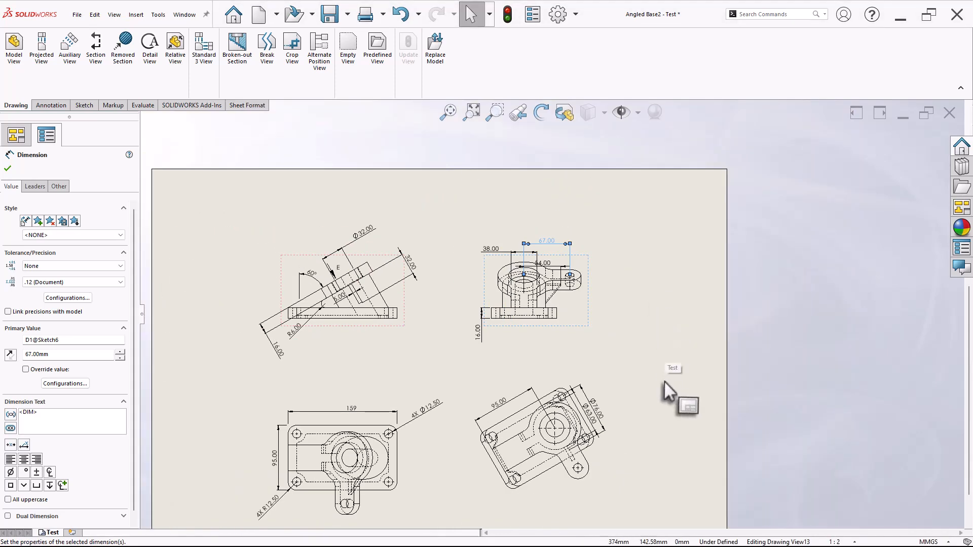
key("Escape")
Transfer the 67 mm dimension from the side view to the auxiliary view.
scroll(667, 413, "up", 2)
scroll(580, 294, "down", 1)
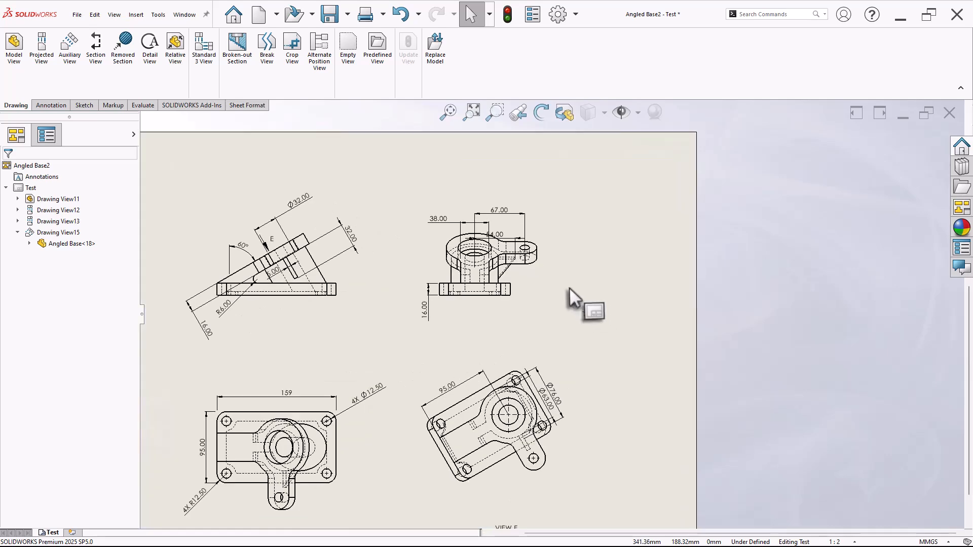
left_click_drag(501, 210, 536, 343)
left_click_drag(526, 430, 525, 430, "shift")
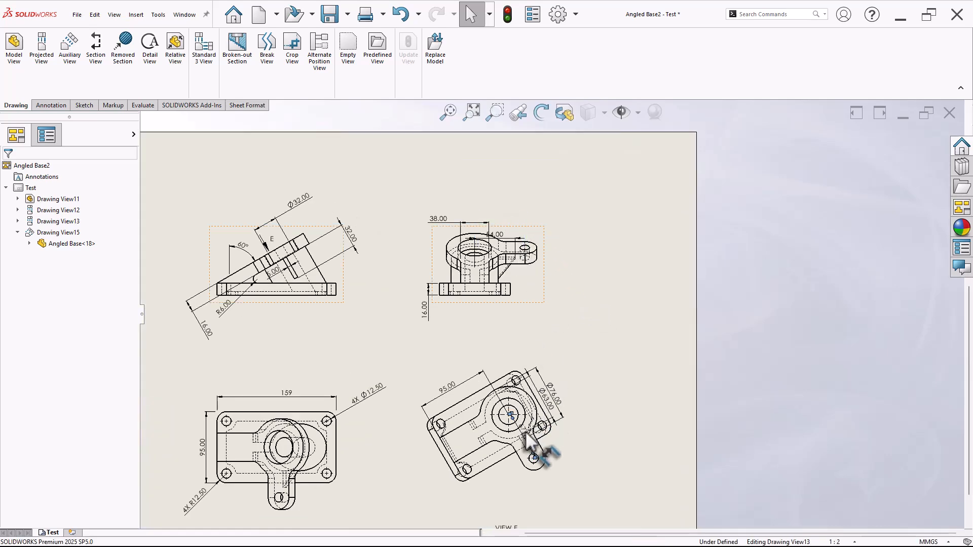
left_click(609, 468)
Space the Ø76 and Ø63 dimensions farther from the auxiliary view and from each other.
scroll(564, 491, "down", 2)
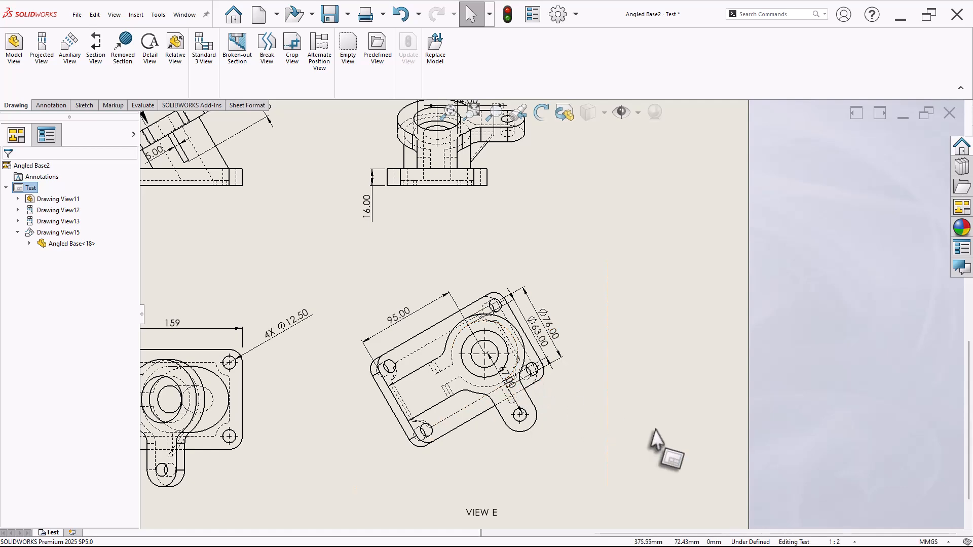
scroll(555, 400, "down", 2)
scroll(554, 368, "down", 2)
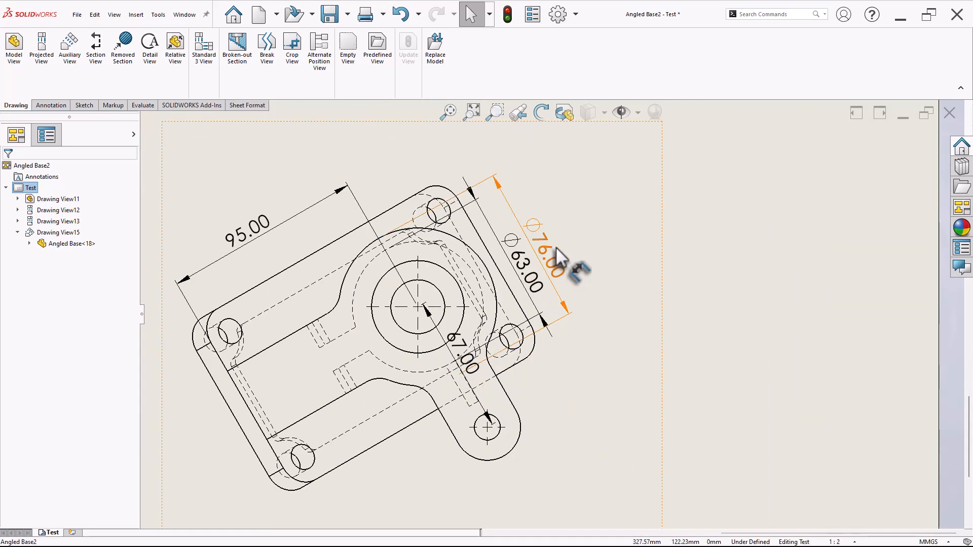
left_click_drag(551, 254, 593, 222)
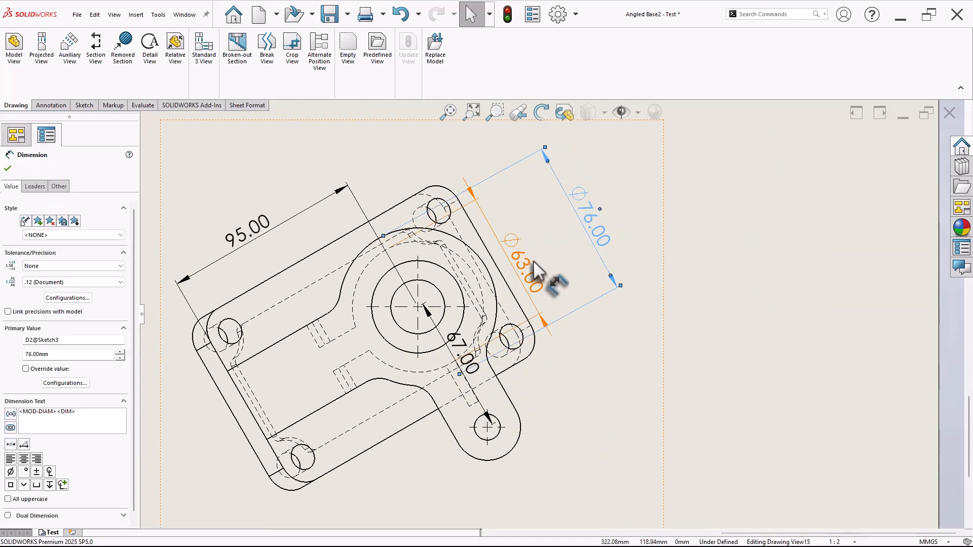
left_click_drag(531, 263, 552, 258)
left_click(706, 347)
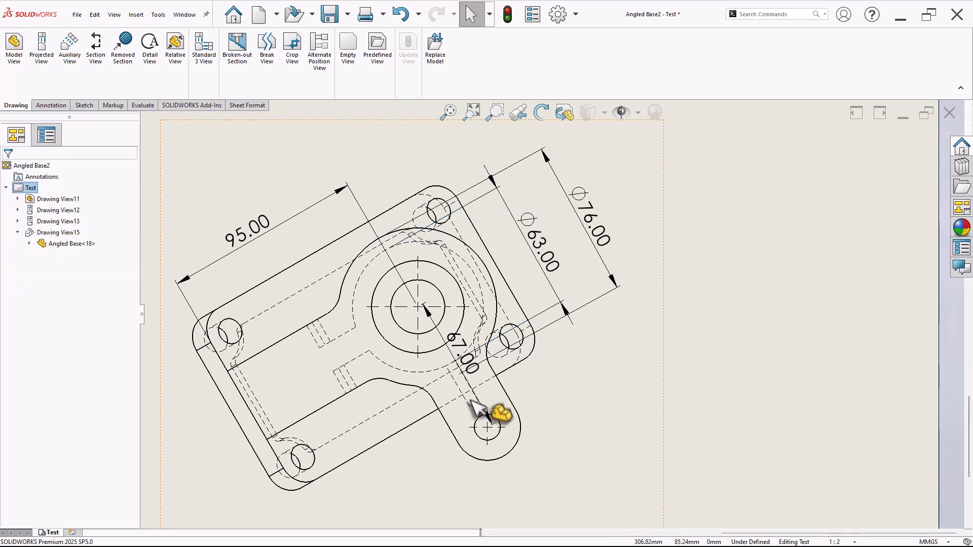
Pull the auxiliary view's 67 mm dimension outside the part and move its text beyond the lug-hole extension line.
mouse_move(471, 367)
left_mouse_down()
mouse_move(543, 337)
mouse_move(554, 320)
left_mouse_up()
left_click(700, 374)
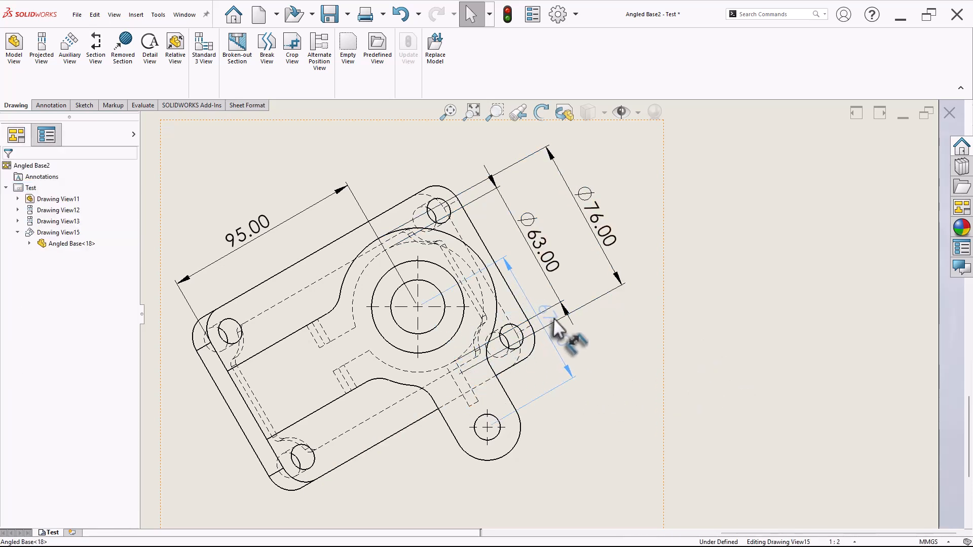
left_click_drag(596, 389, 599, 391)
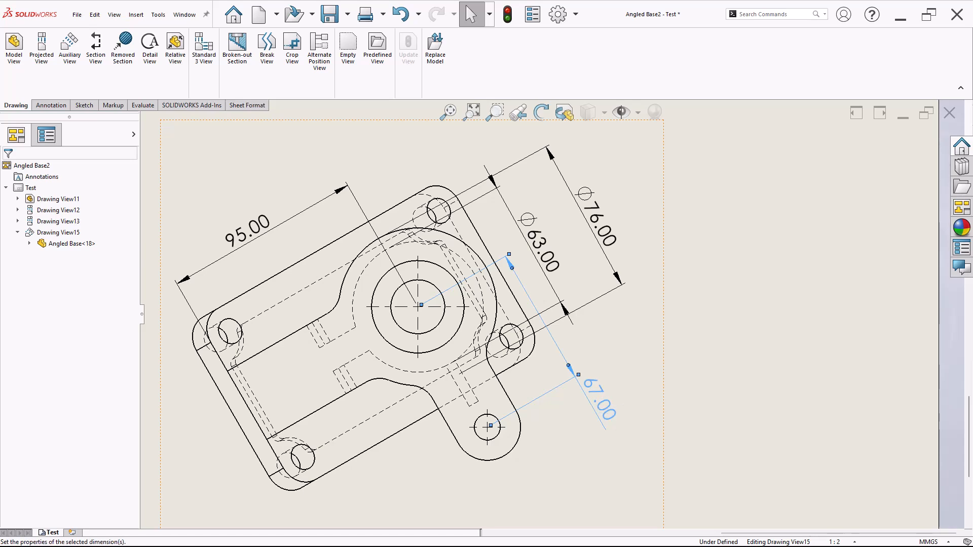
left_click(737, 378)
key("f")
scroll(406, 208, "down", 2)
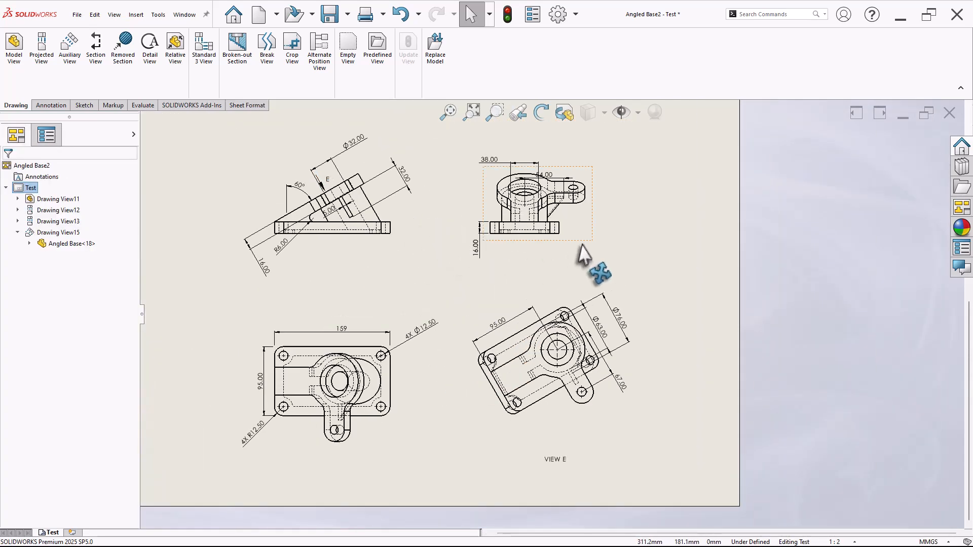
scroll(673, 251, "up", 1)
scroll(677, 245, "down", 1)
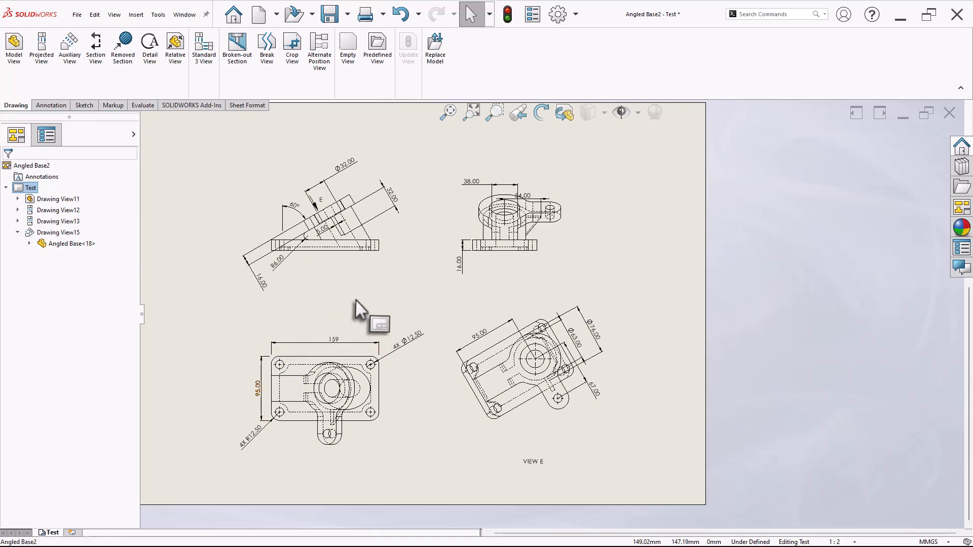
scroll(439, 287, "down", 4)
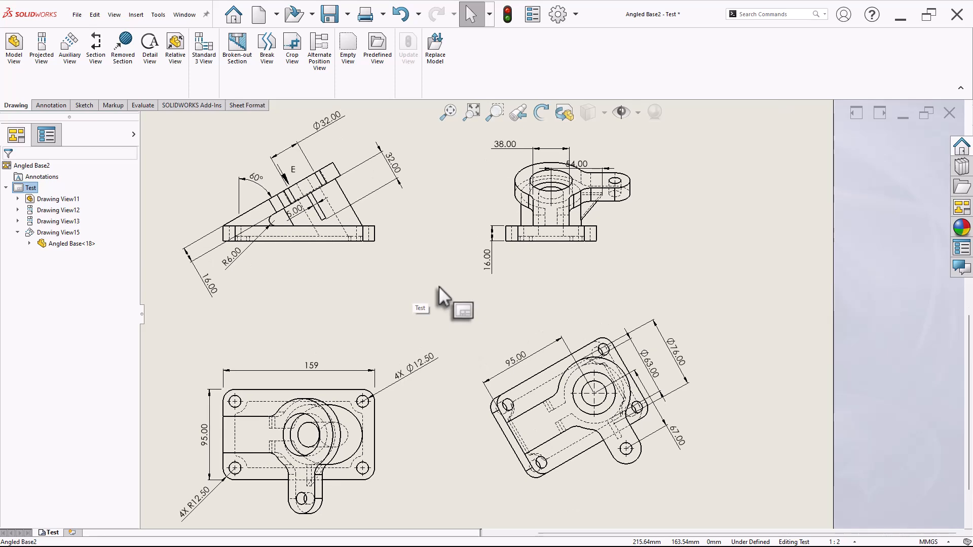
scroll(439, 287, "down", 1)
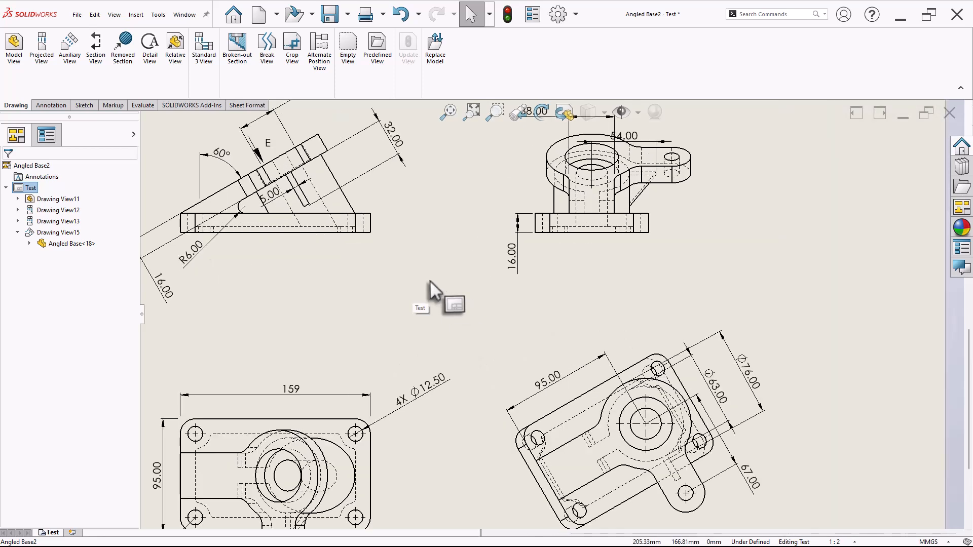
Add a Smart Dimension to the length of the angled support's outer sloping edge in the front view, with its text outside the extension lines.
left_click(58, 105)
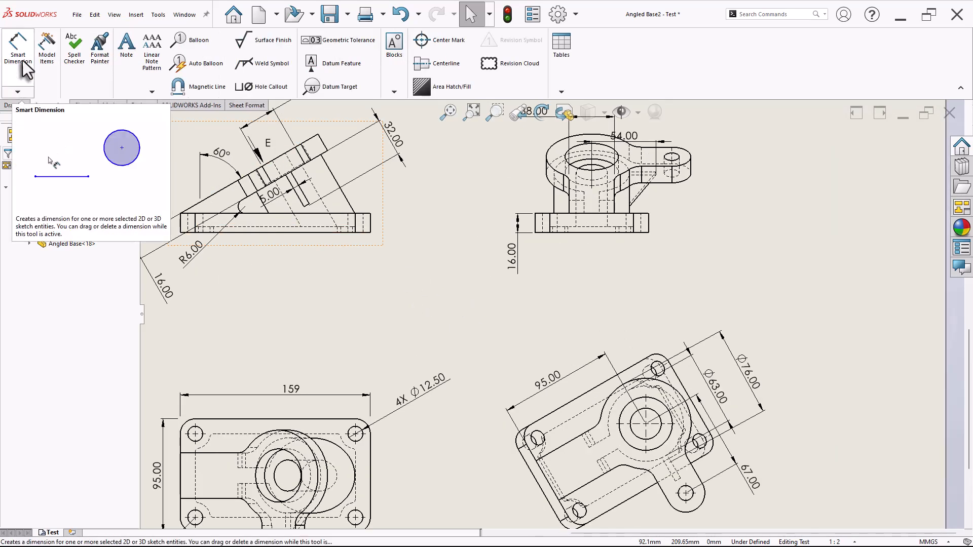
left_click(19, 56)
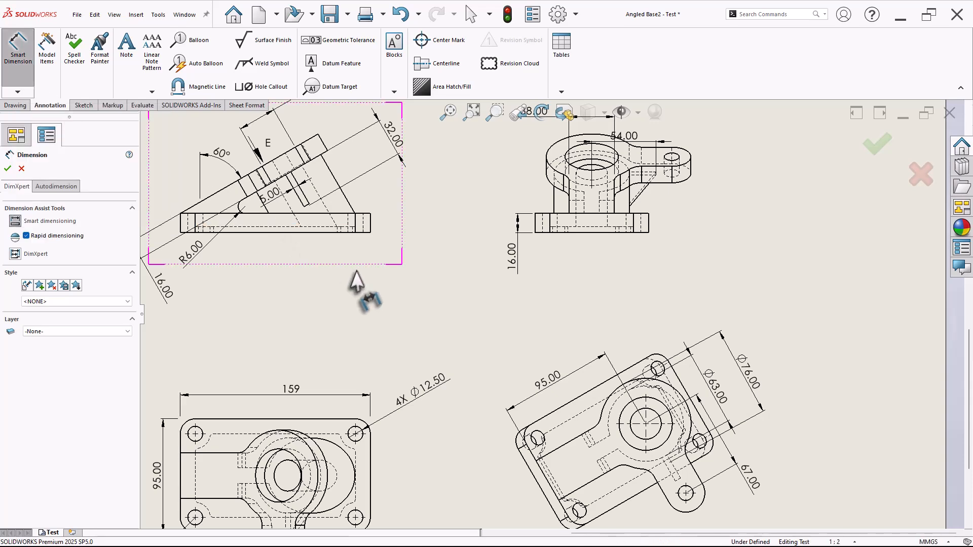
scroll(410, 236, "down", 4)
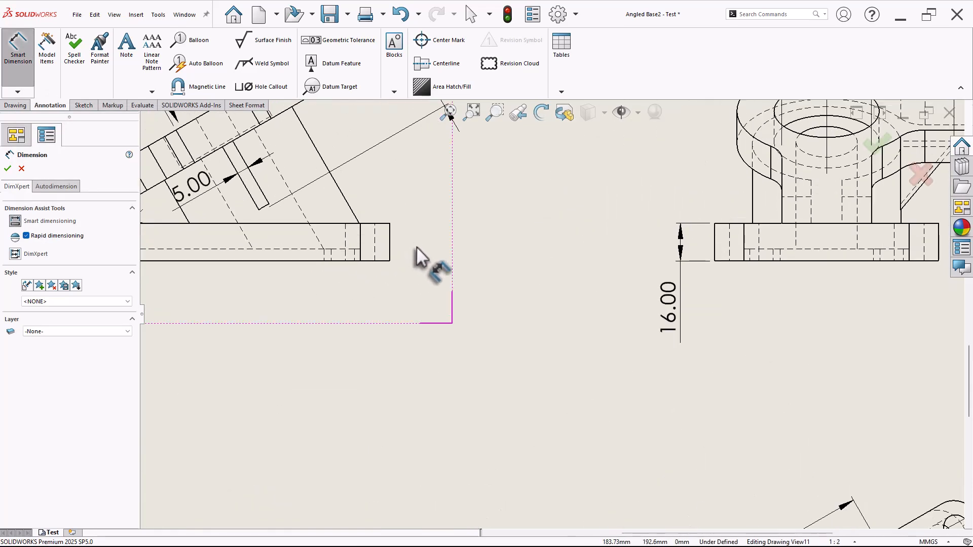
scroll(417, 246, "up", 3)
left_click(421, 229)
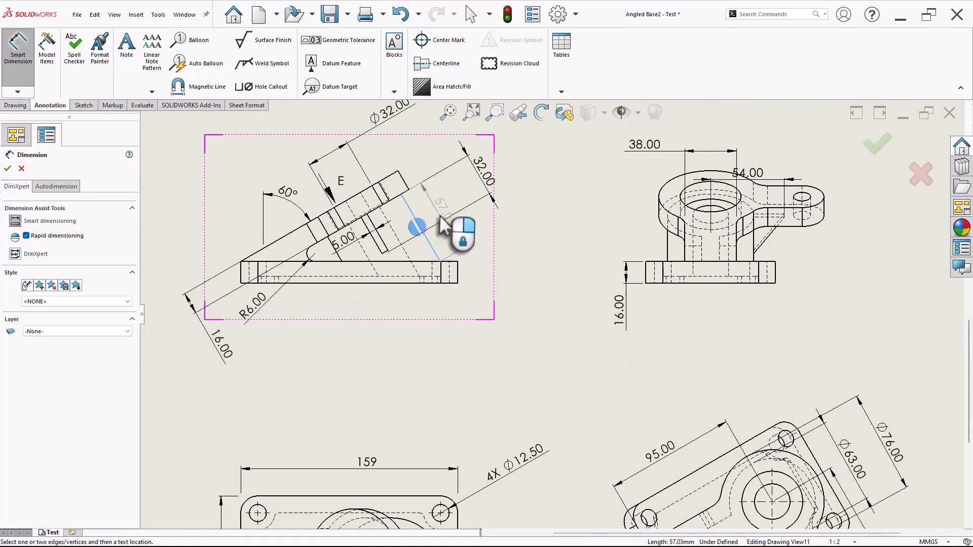
left_click(476, 259)
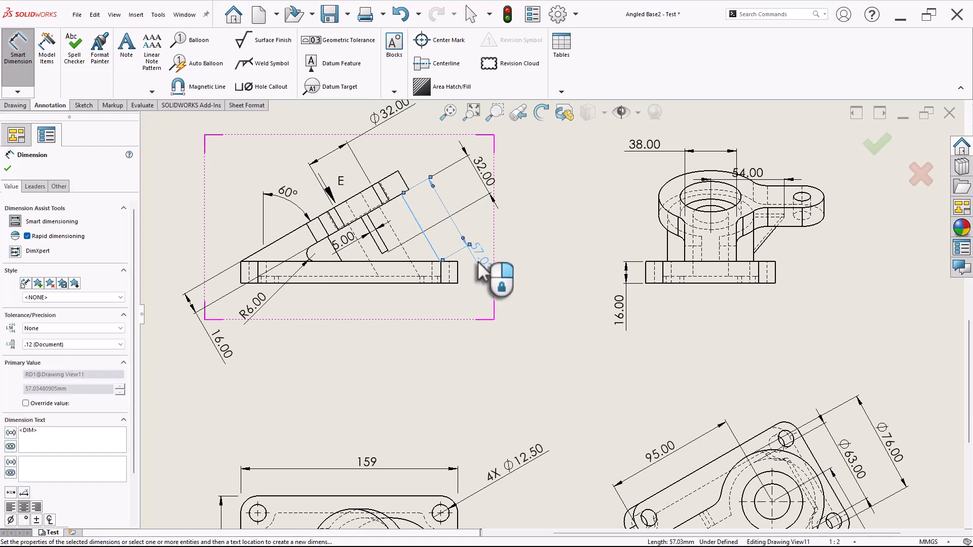
left_click(8, 169)
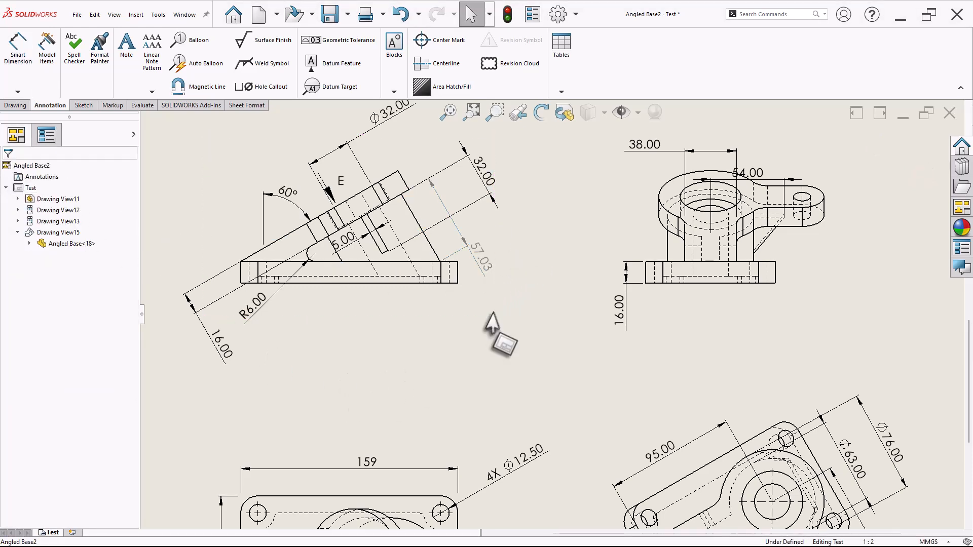
scroll(537, 212, "down", 3)
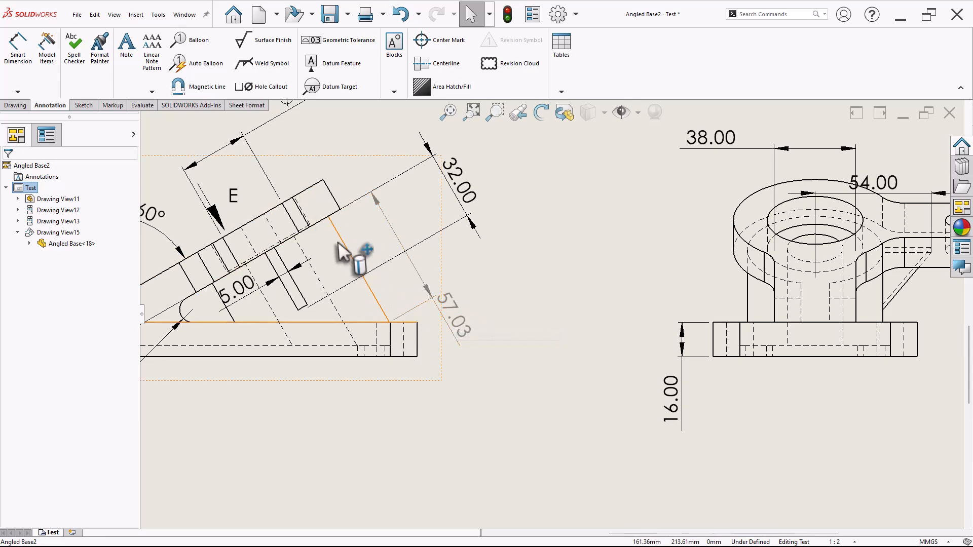
scroll(513, 334, "up", 3)
key("f")
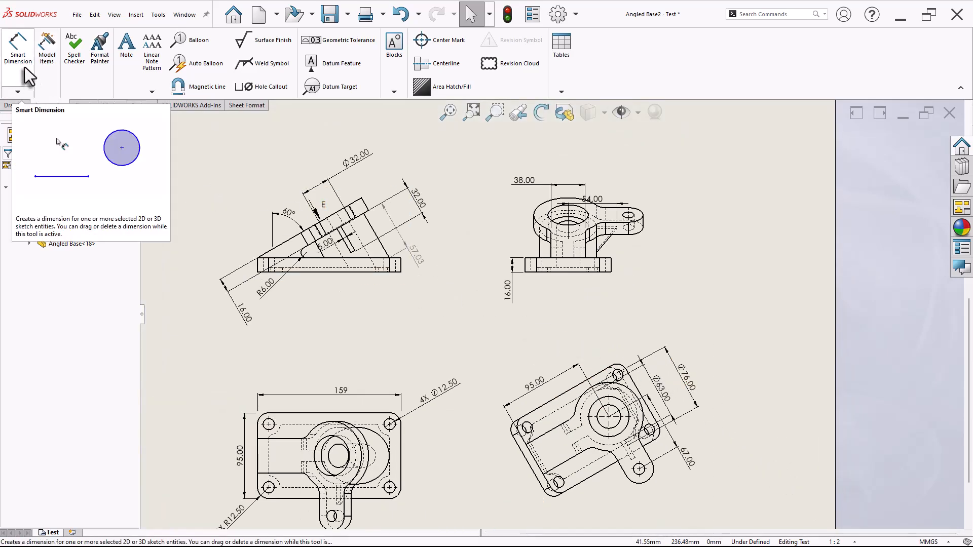
left_click(22, 92)
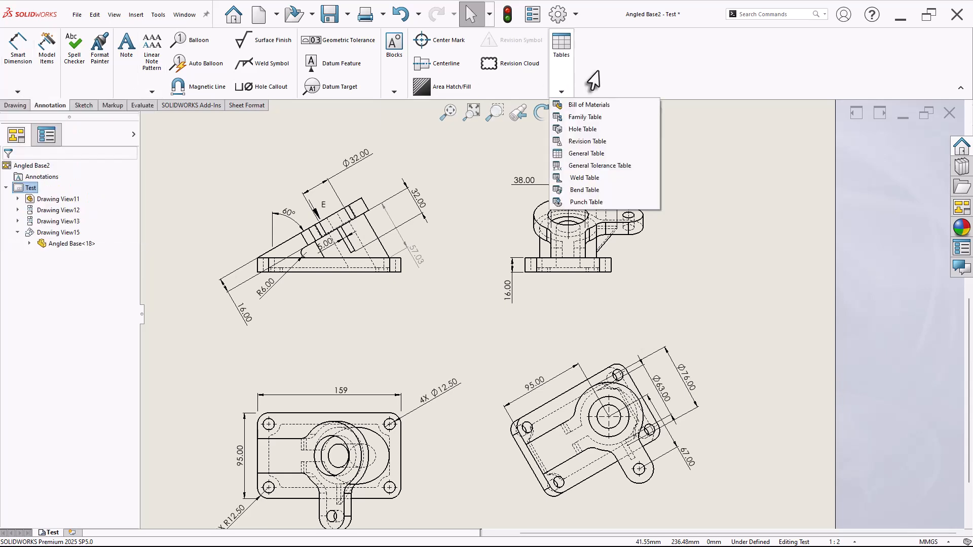
left_click(610, 66)
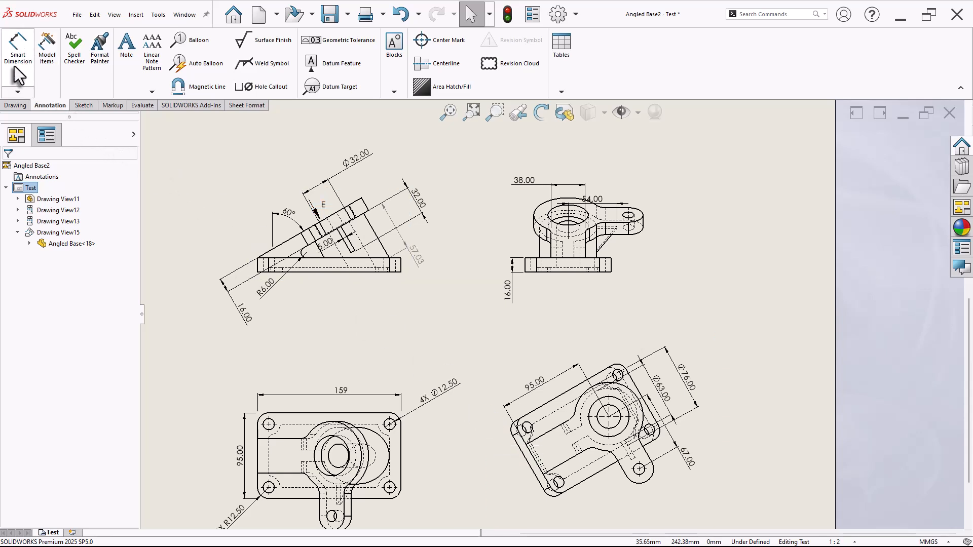
Add the note "This part must be machined from bottom first" in the open area between the side view and the auxiliary view.
left_click(129, 48)
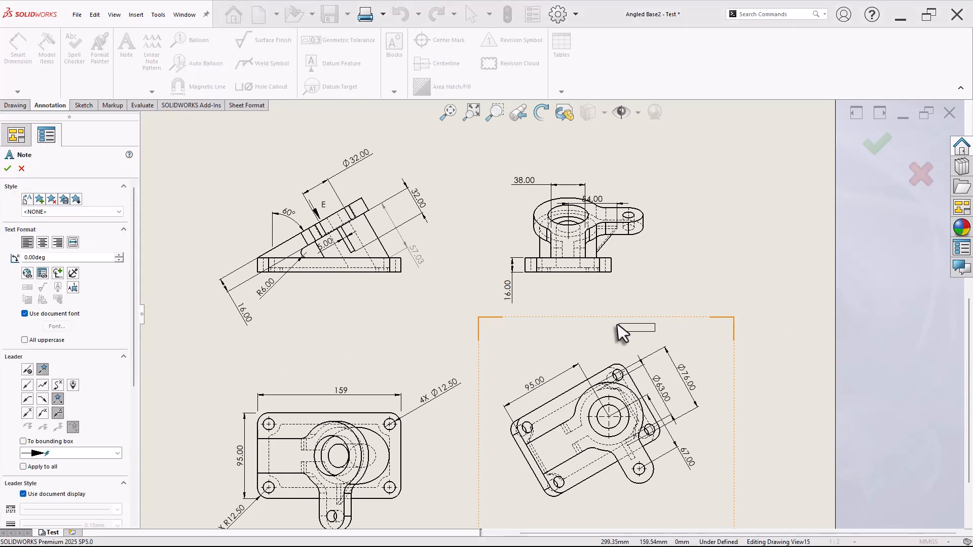
left_click(636, 303)
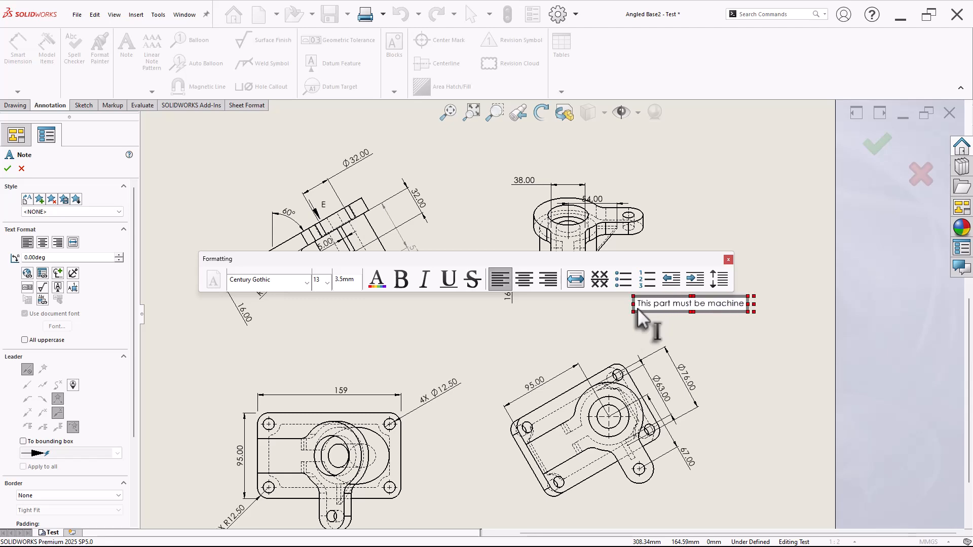
type("d from bo")
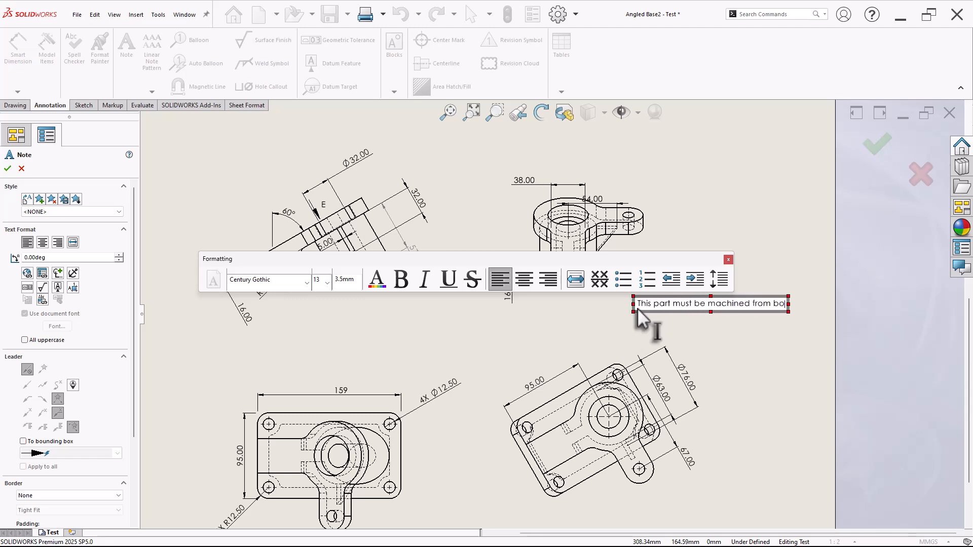
type("ttom first")
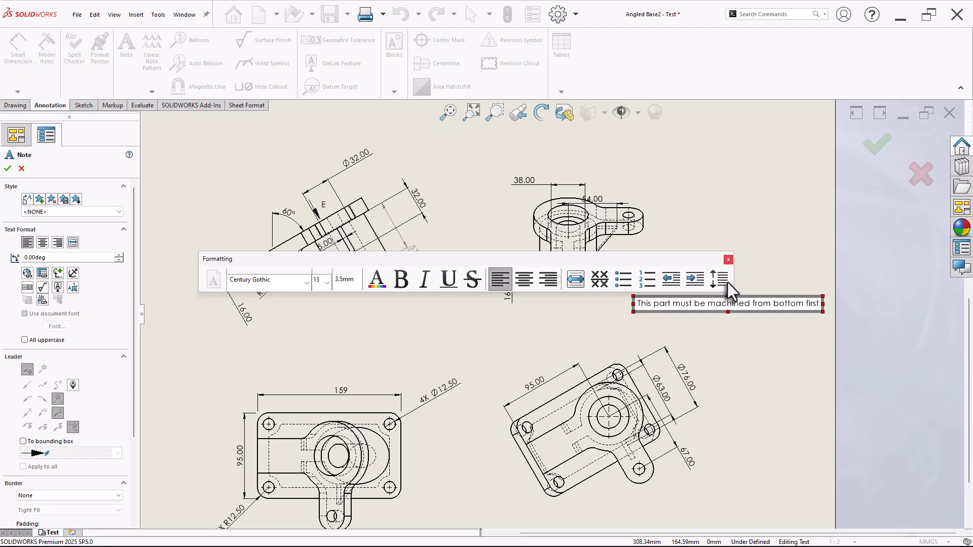
left_click(741, 350)
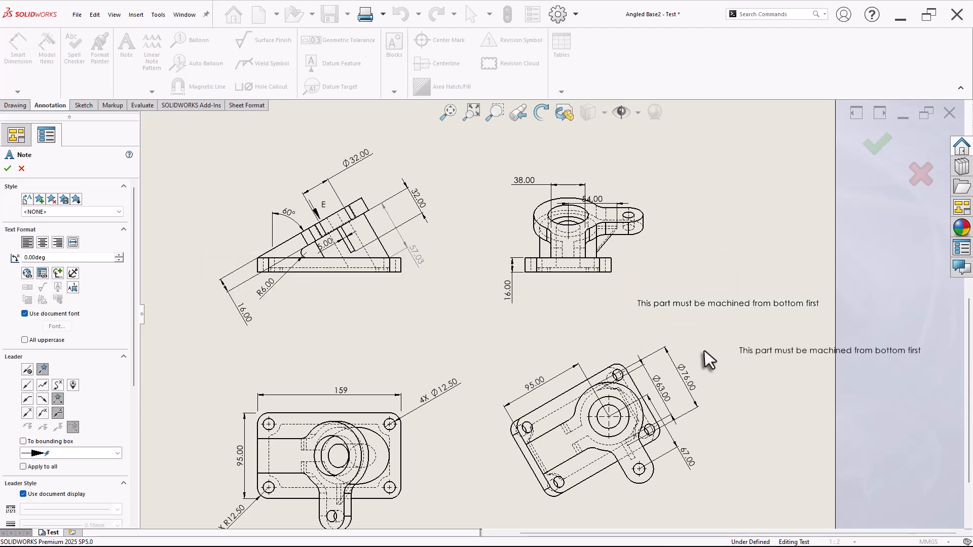
key("Escape")
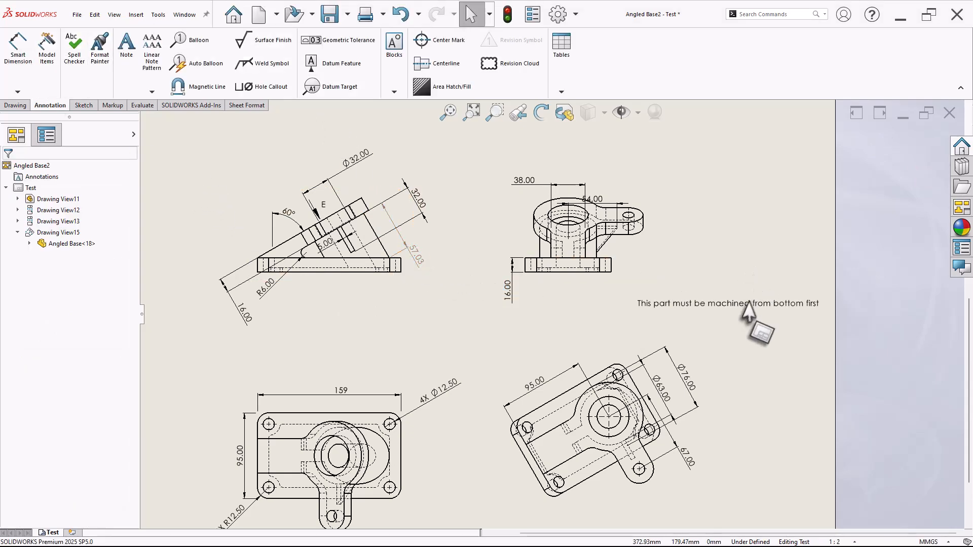
Add a Hole Callout to the central counterbored hole in the auxiliary view, with its text above and to the left of the view.
key("f")
scroll(730, 408, "down", 1)
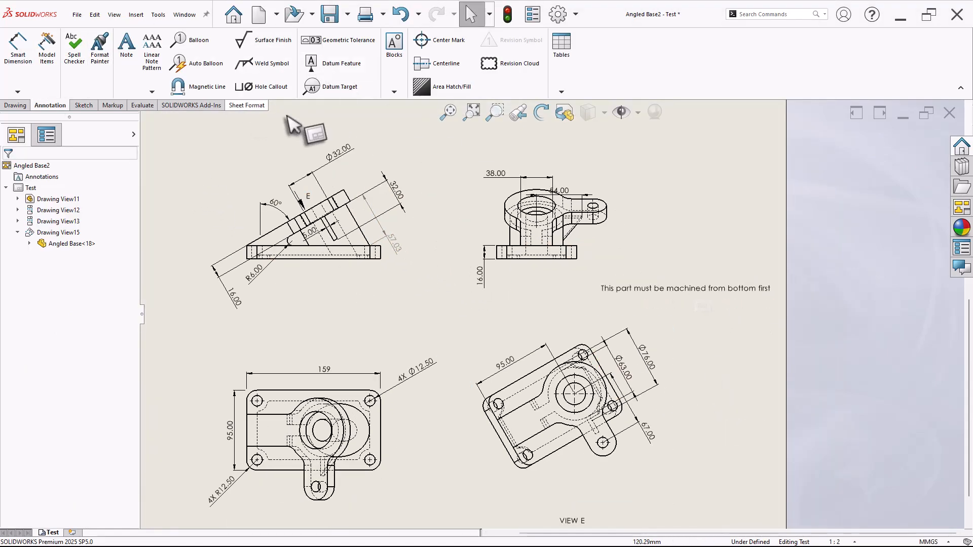
left_click(272, 89)
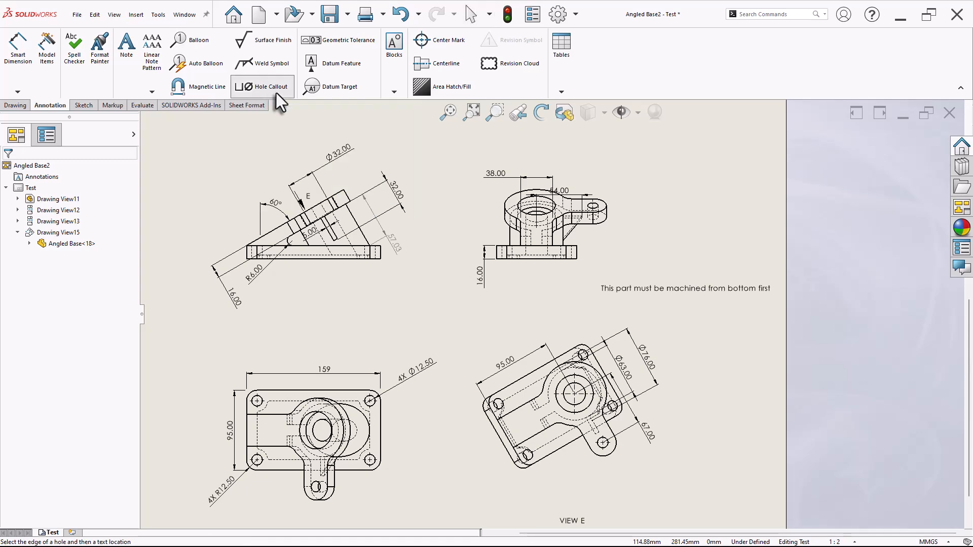
left_click(581, 413)
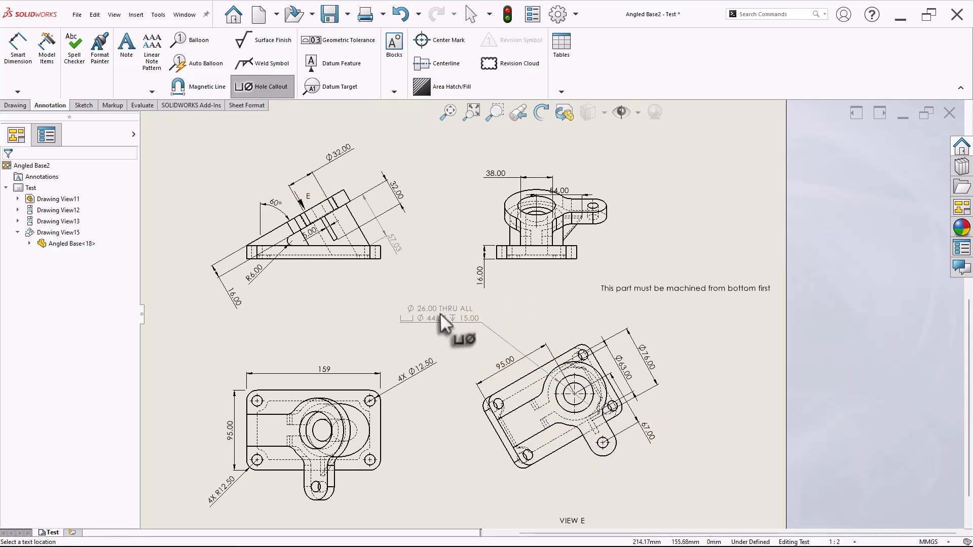
left_click(440, 313)
key("Escape")
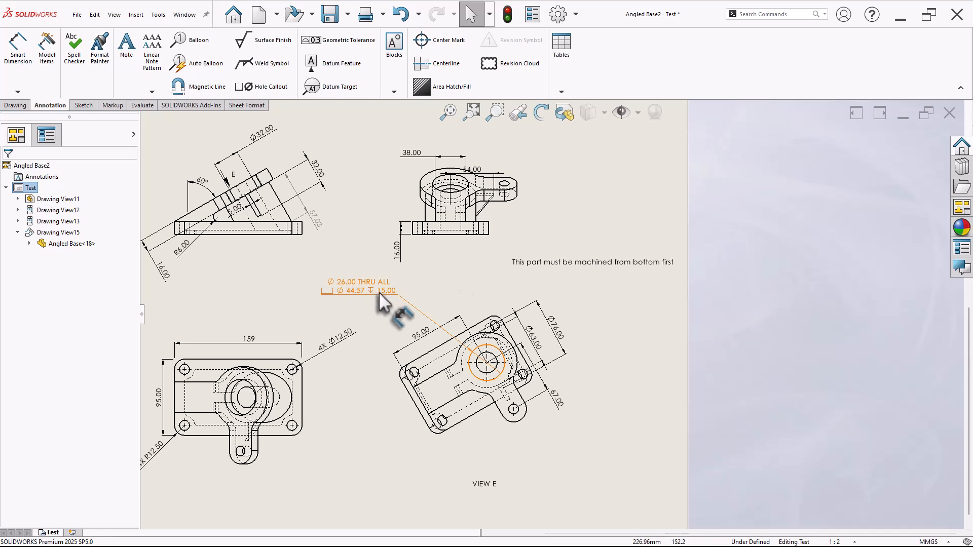
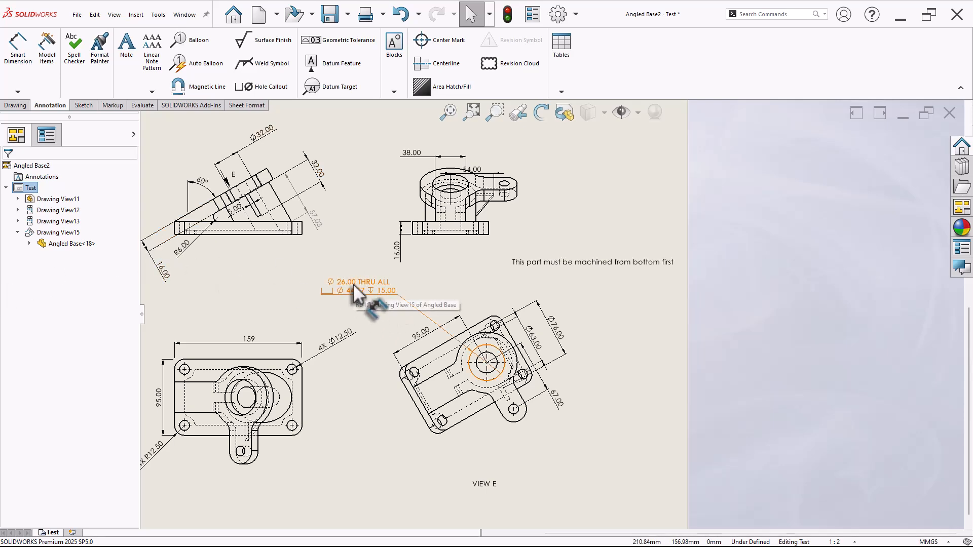
Insert a Centerline midway between the two parallel edges of the horizontal support in the top view.
scroll(440, 264, "up", 2)
scroll(361, 205, "down", 1)
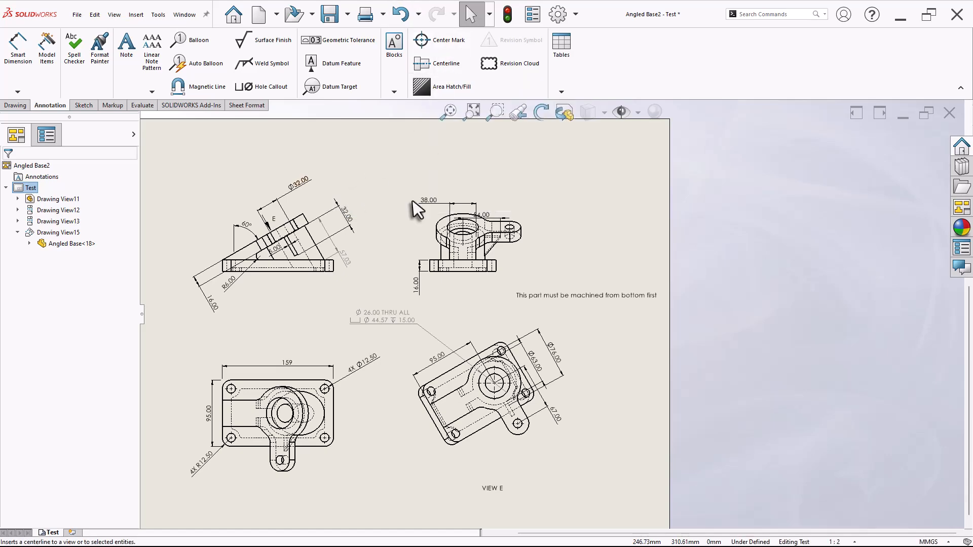
scroll(284, 469, "down", 2)
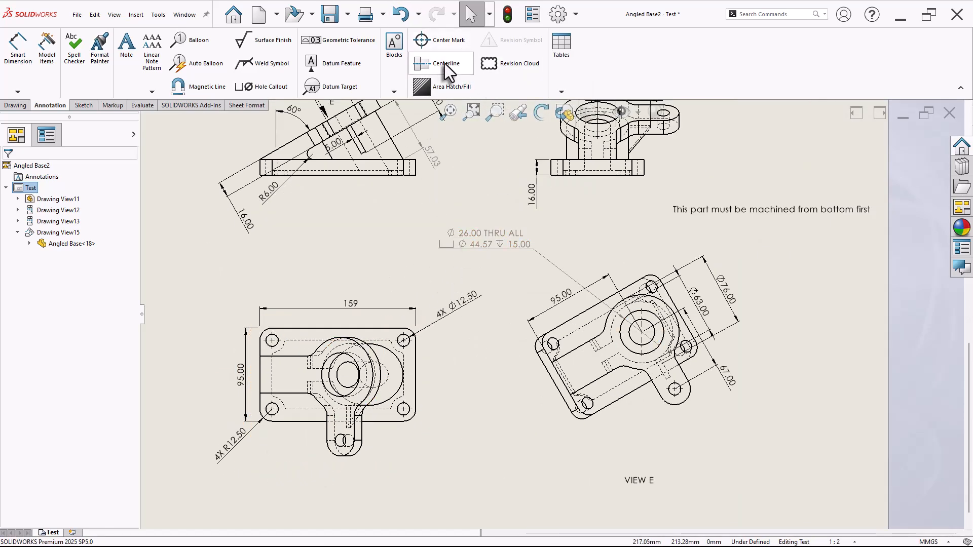
left_click(445, 63)
left_click(287, 357)
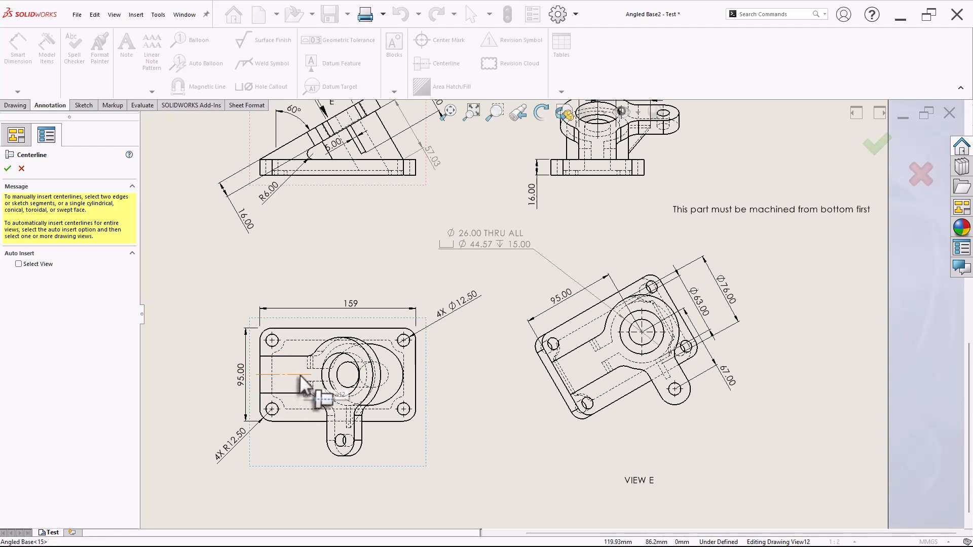
left_click(20, 169)
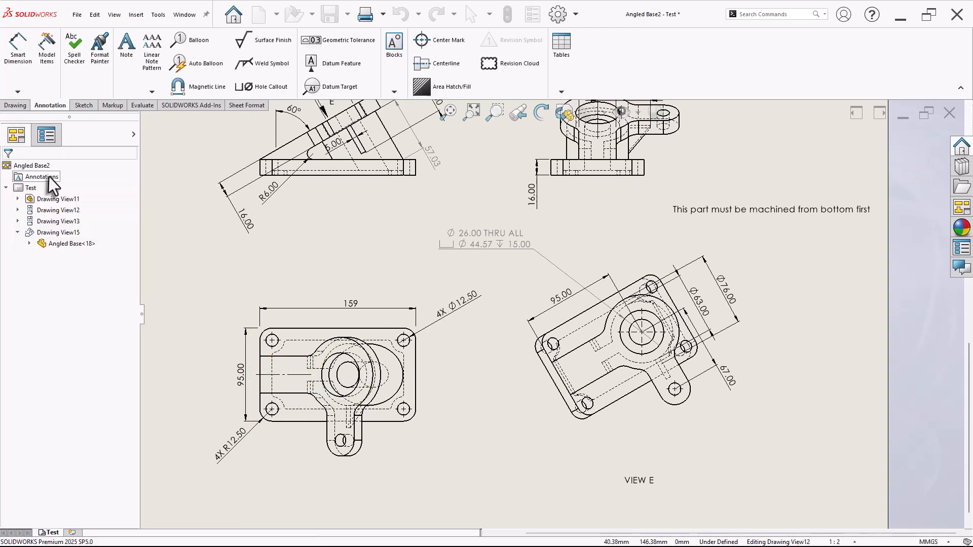
Add a Center Mark at the upper-left rounded corner of the base plate in the top view.
left_click(442, 45)
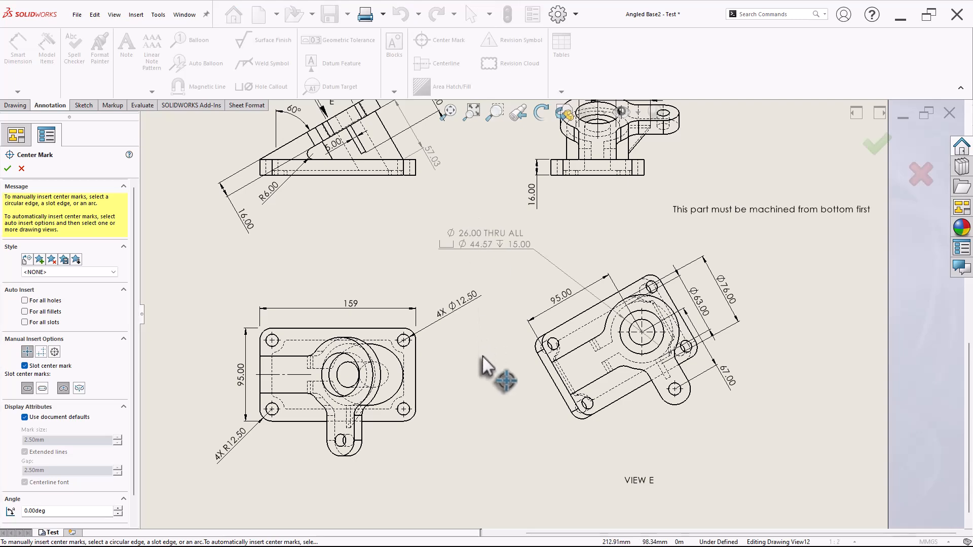
scroll(458, 363, "down", 1)
scroll(458, 363, "down", 1)
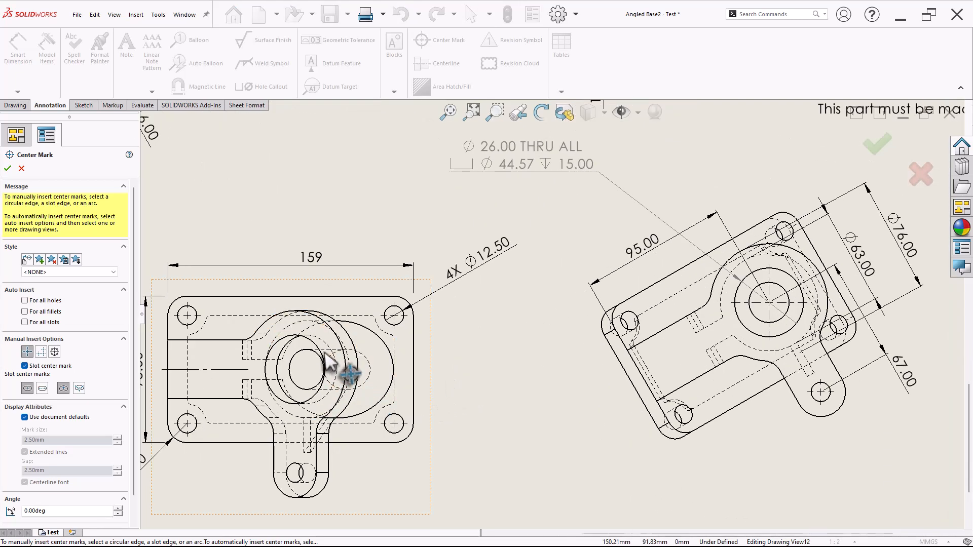
left_click(177, 303)
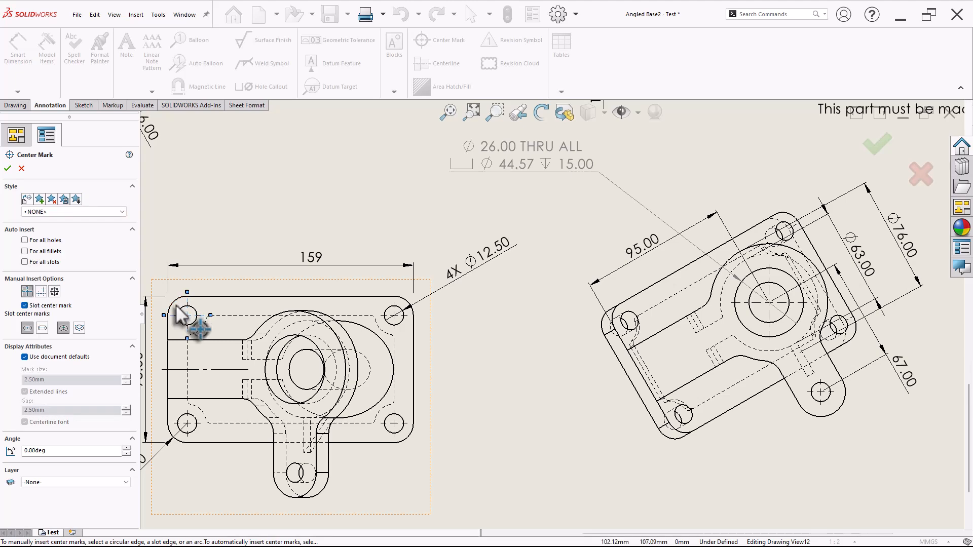
left_click(8, 168)
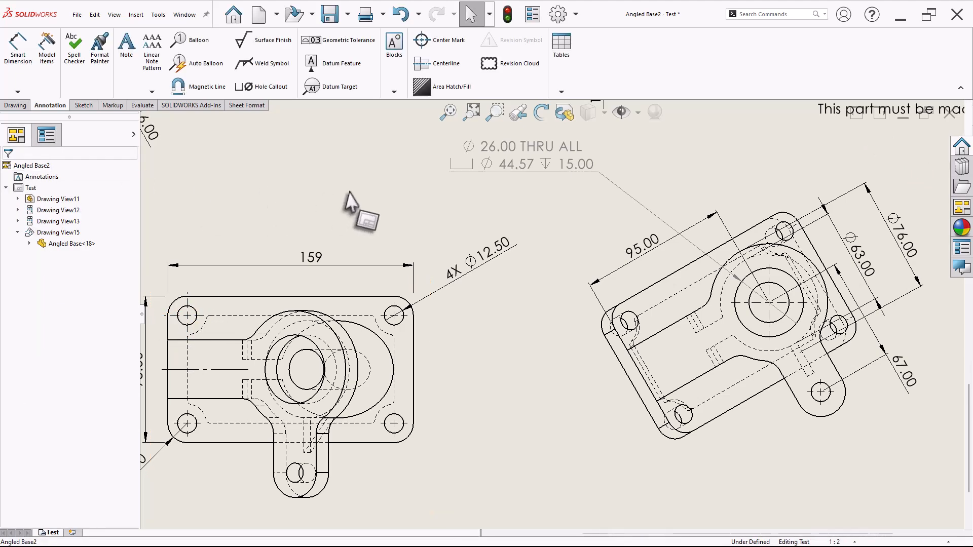
scroll(507, 228, "up", 3)
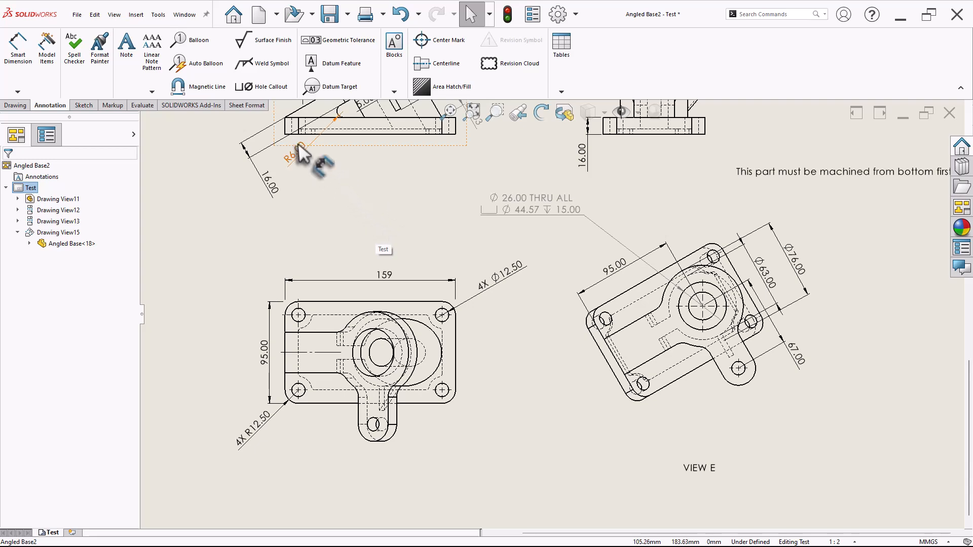
scroll(506, 261, "up", 3)
scroll(722, 174, "up", 1)
scroll(722, 173, "down", 2)
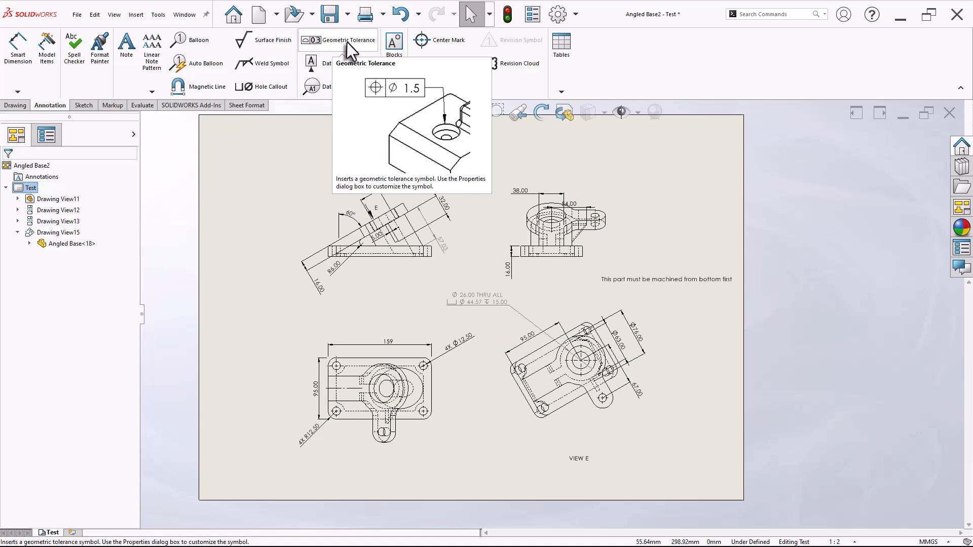
key("f")
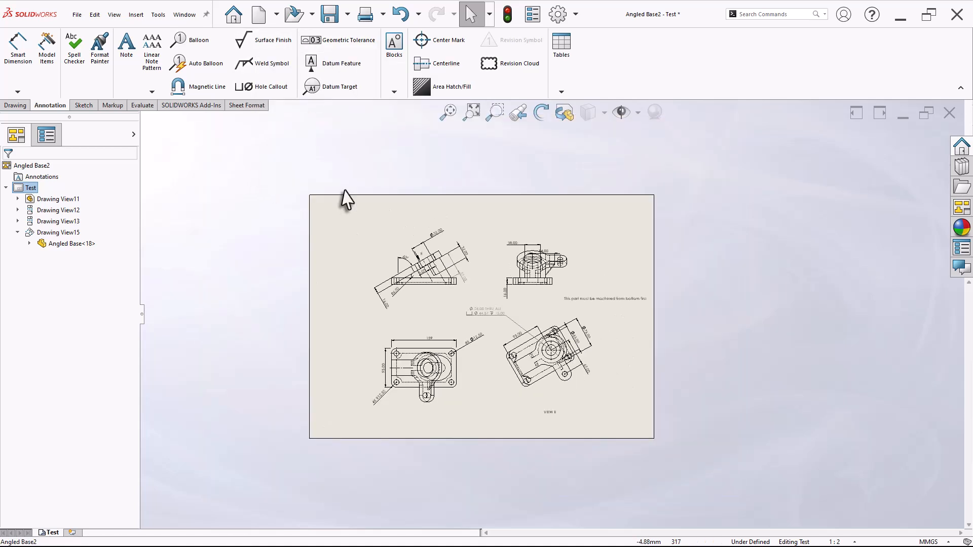
Close the Angled Base2 drawing without saving the modified drawing and part.
left_click(949, 113)
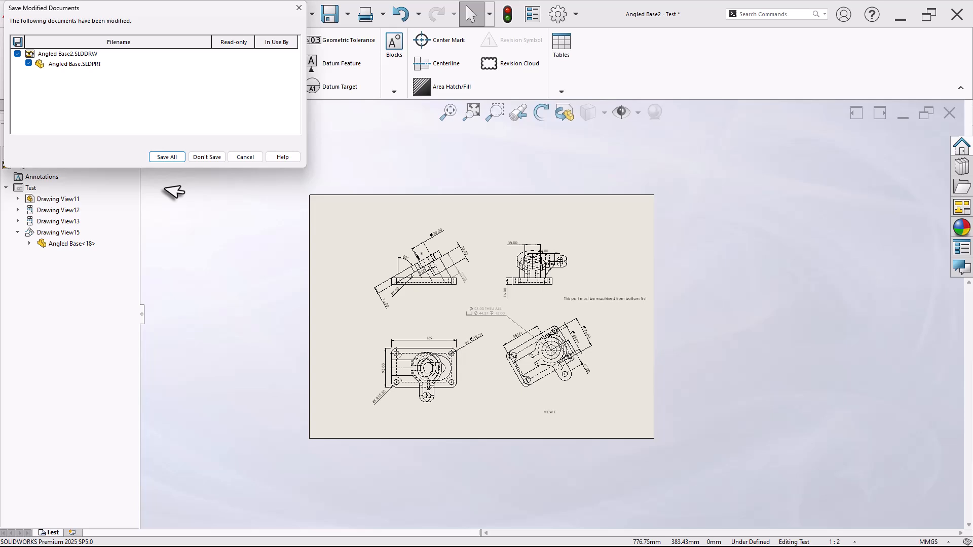
left_click(206, 157)
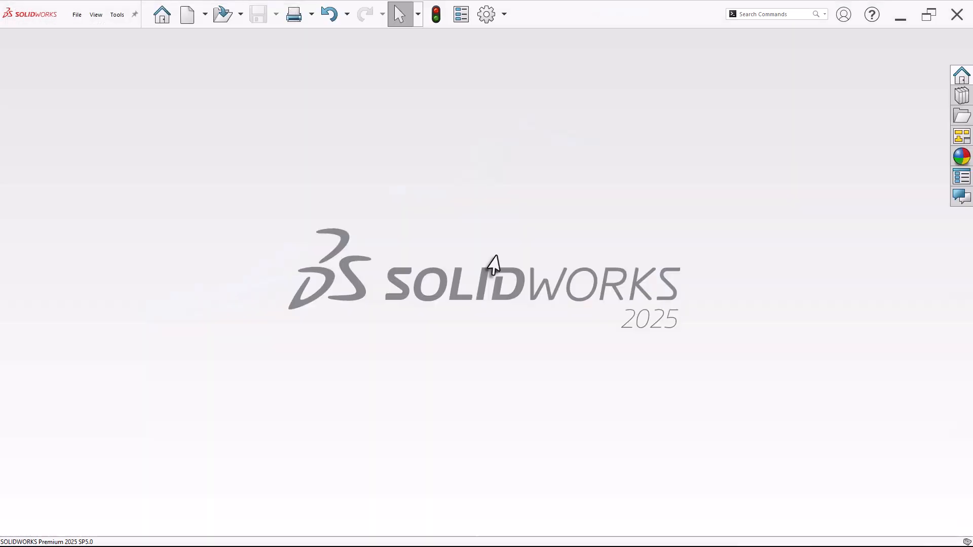
Create a new drawing from the ISO_A4_Drawing_latest template in the Ganpat University Templates set.
left_click(186, 17)
left_click_drag(429, 115, 361, 120)
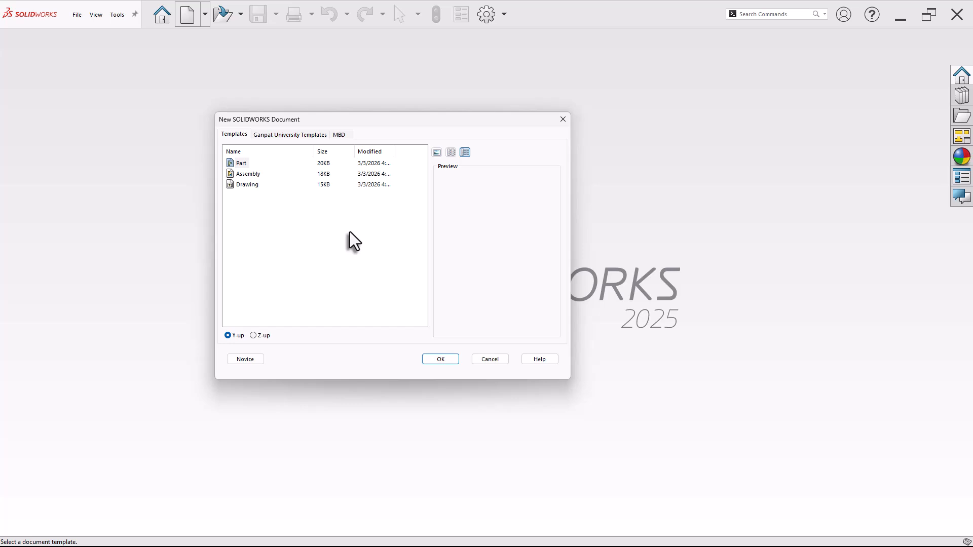
left_click(282, 133)
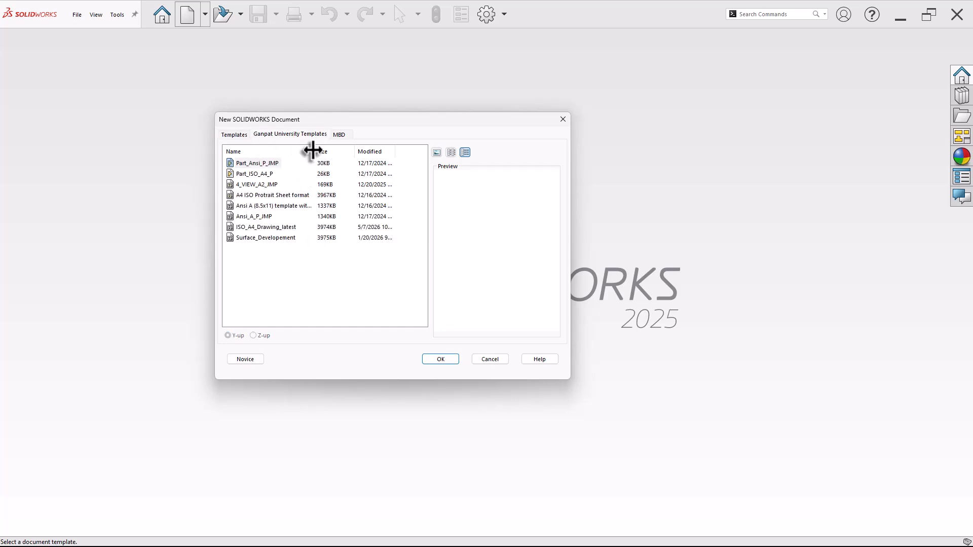
left_click_drag(312, 150, 335, 149)
left_click(242, 227)
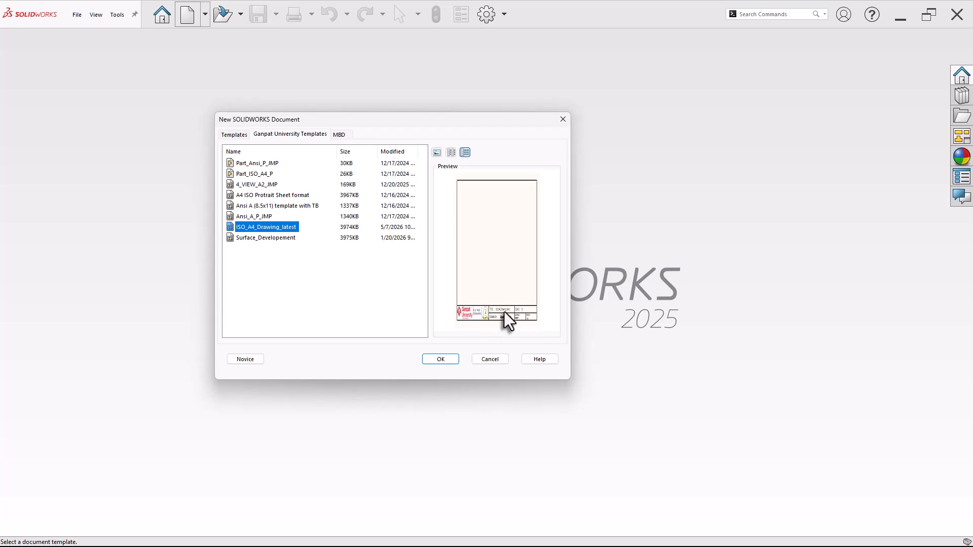
left_click(445, 361)
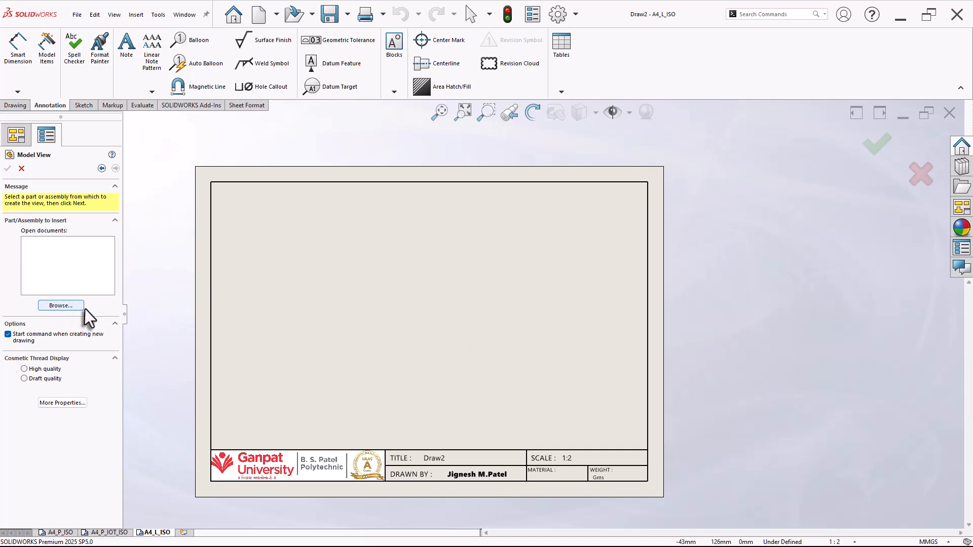
Load Angled Base.SLDPRT as the model for the drawing and place its front view in the upper-left area of the sheet.
scroll(500, 492, "down", 1)
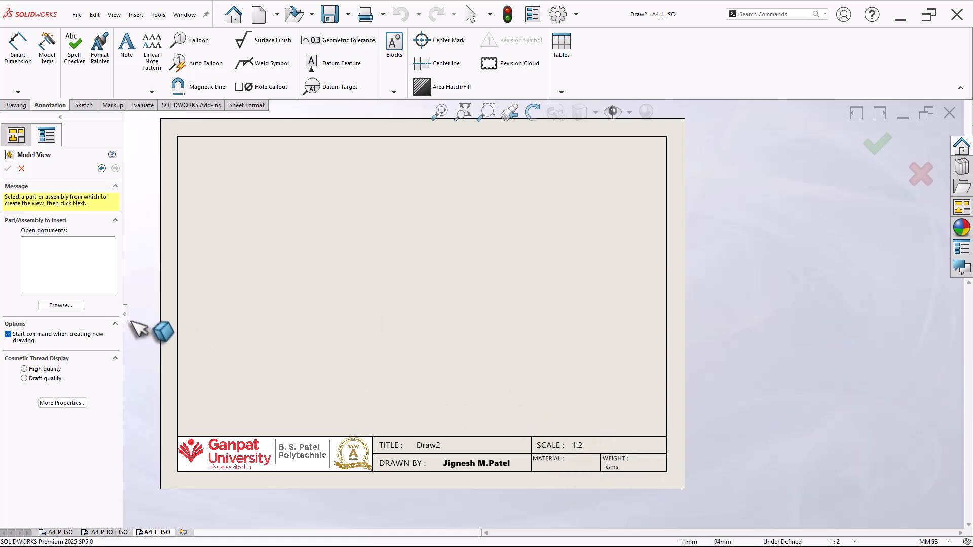
left_click(78, 306)
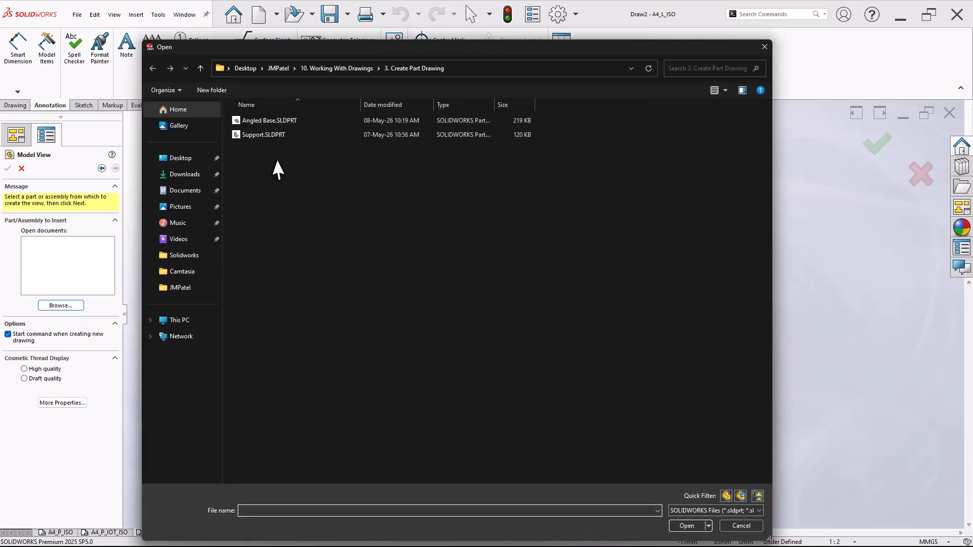
left_click(276, 120)
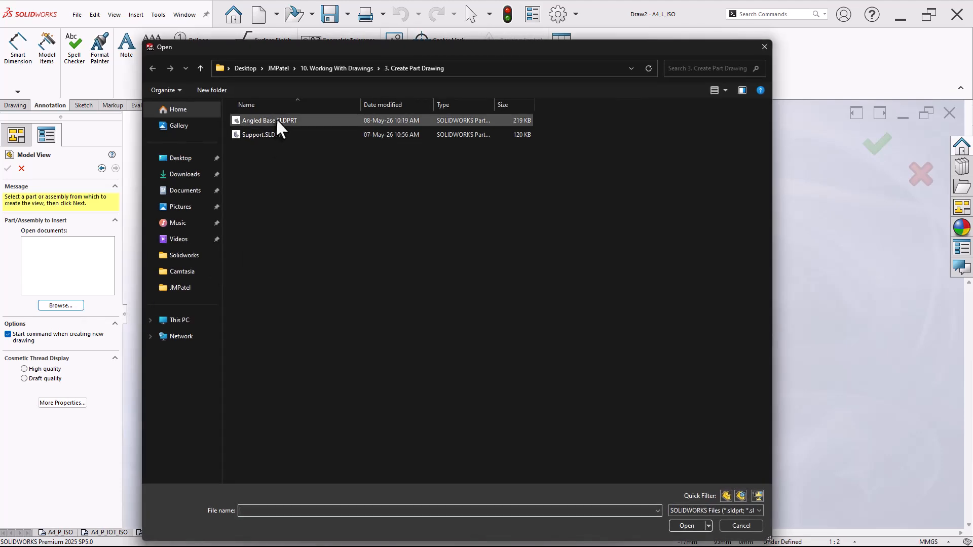
left_click(679, 529)
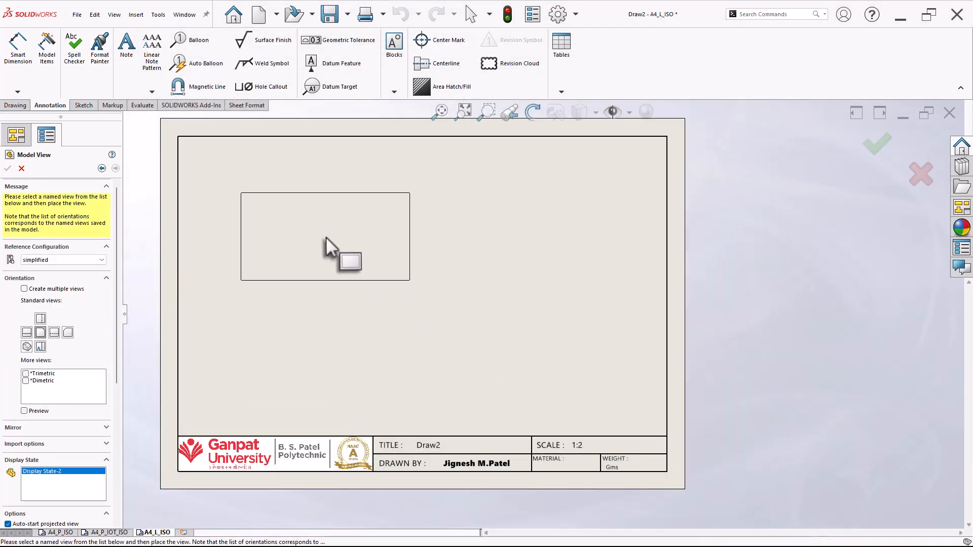
left_click(326, 236)
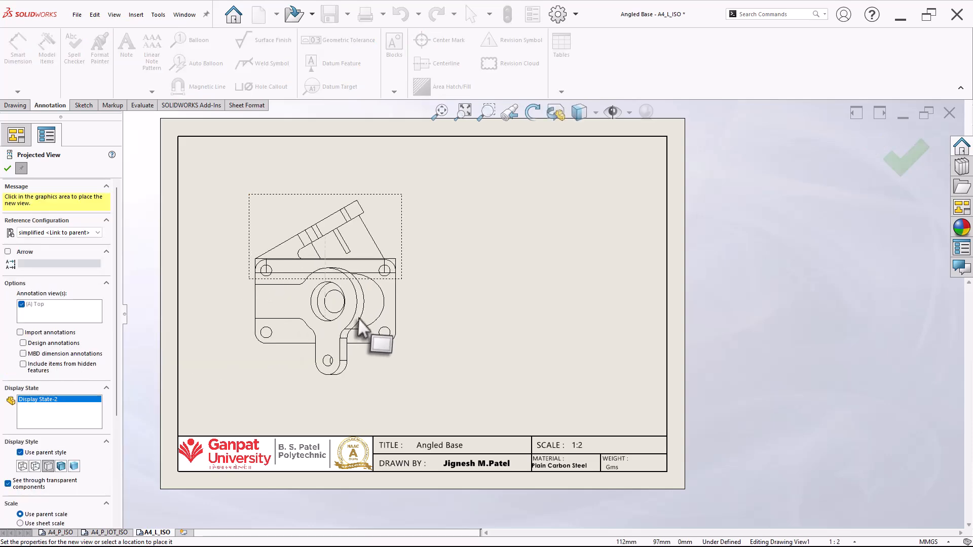
Place the projected top view directly below the front view of the Angled Base and finish the projection.
left_click(335, 357)
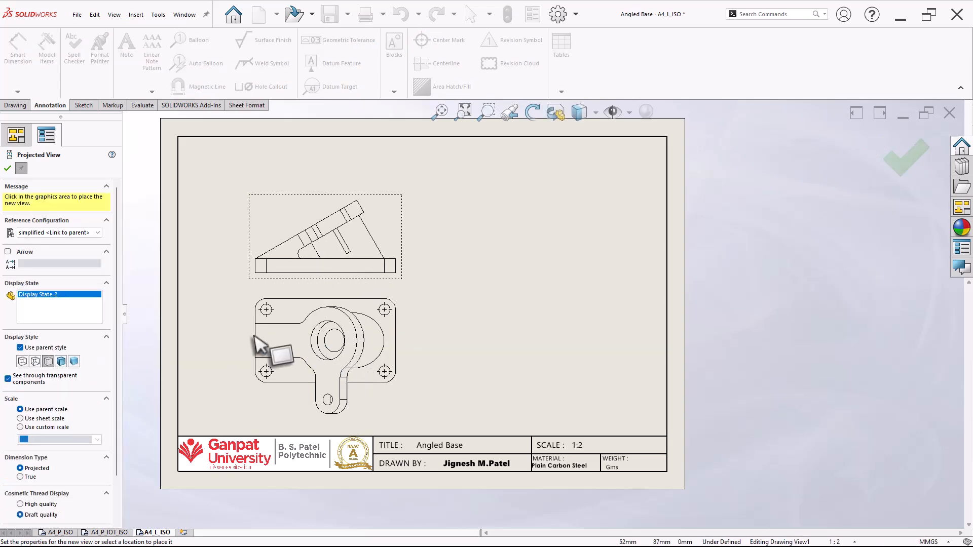
left_click(8, 168)
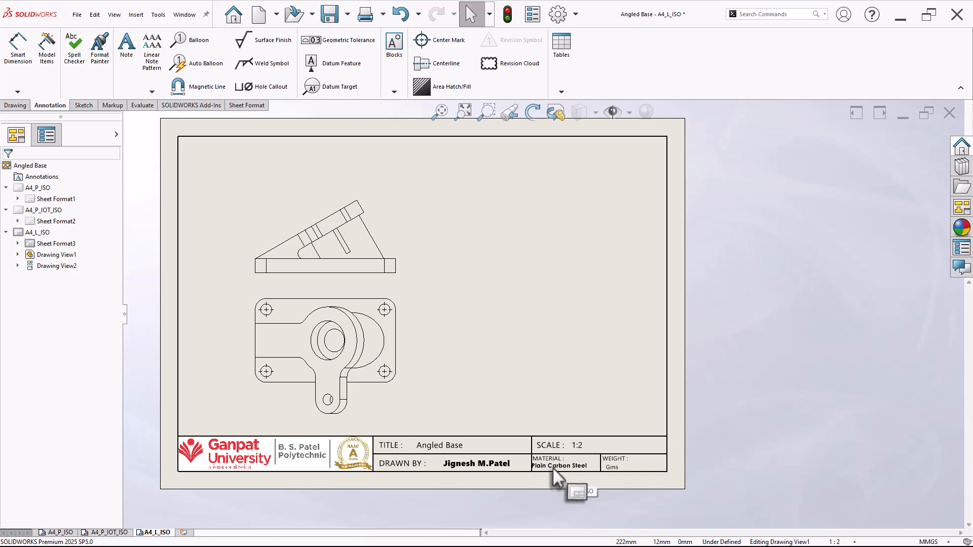
Examine the drawing's custom file properties, including the Author entry, and leave them without making changes.
mouse_move(585, 467)
left_mouse_down()
mouse_move(428, 325)
mouse_move(408, 244)
mouse_move(544, 467)
mouse_move(594, 469)
mouse_move(417, 447)
mouse_move(571, 219)
mouse_move(603, 152)
left_mouse_up()
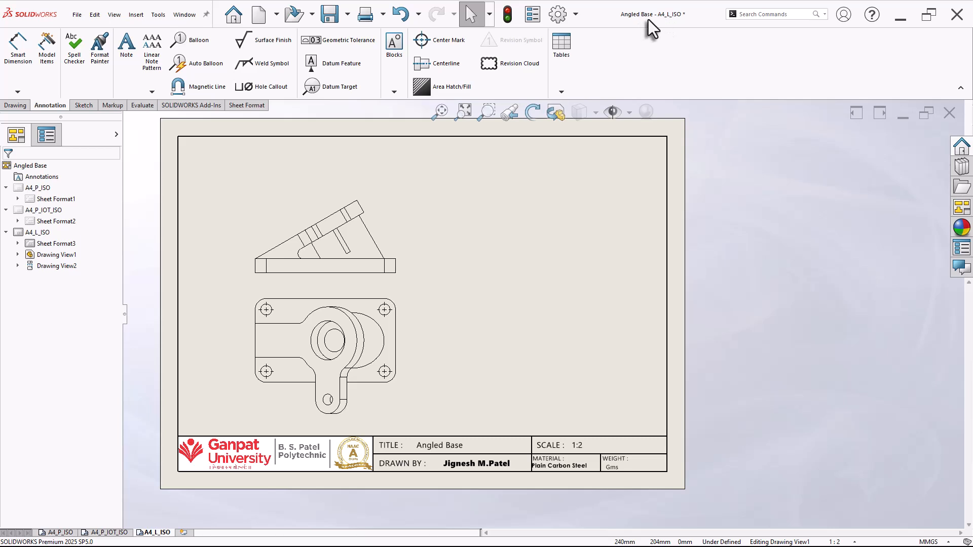
mouse_move(442, 484)
left_mouse_down()
mouse_move(430, 464)
mouse_move(458, 449)
mouse_move(500, 217)
mouse_move(432, 474)
mouse_move(385, 472)
mouse_move(484, 472)
mouse_move(545, 91)
mouse_move(530, 14)
left_mouse_up()
left_click(531, 14)
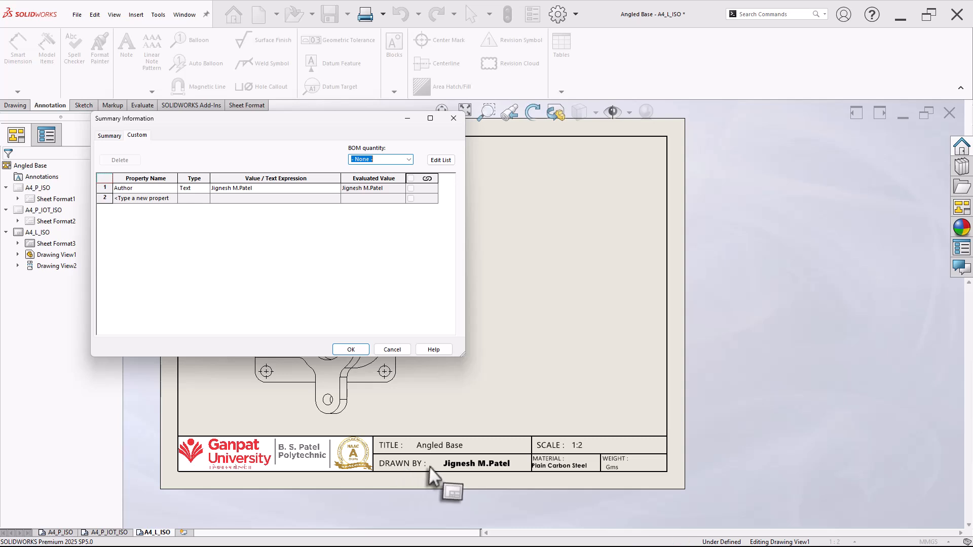
left_click(393, 349)
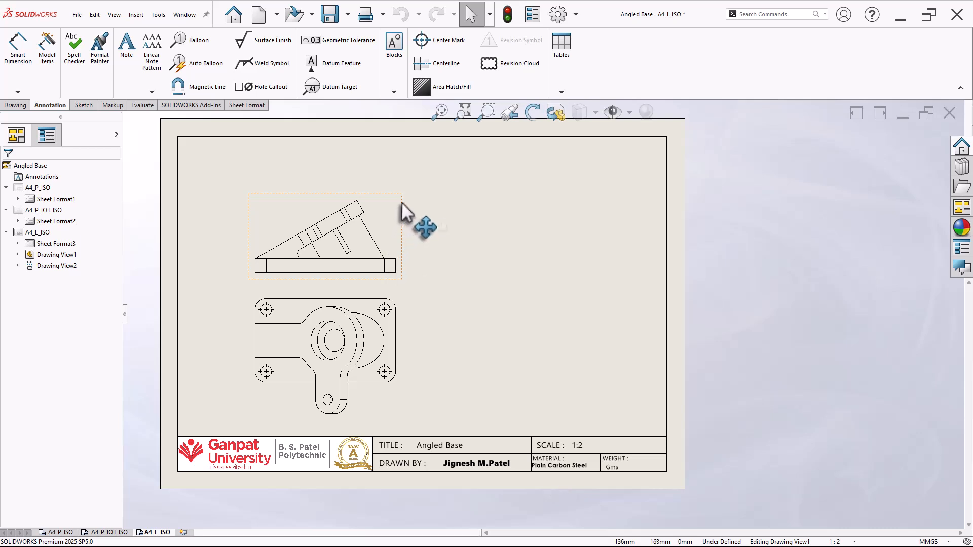
Move the front view slightly upward to widen its gap to the top view and save the drawing as Angled Base_.
left_click_drag(401, 201, 402, 186)
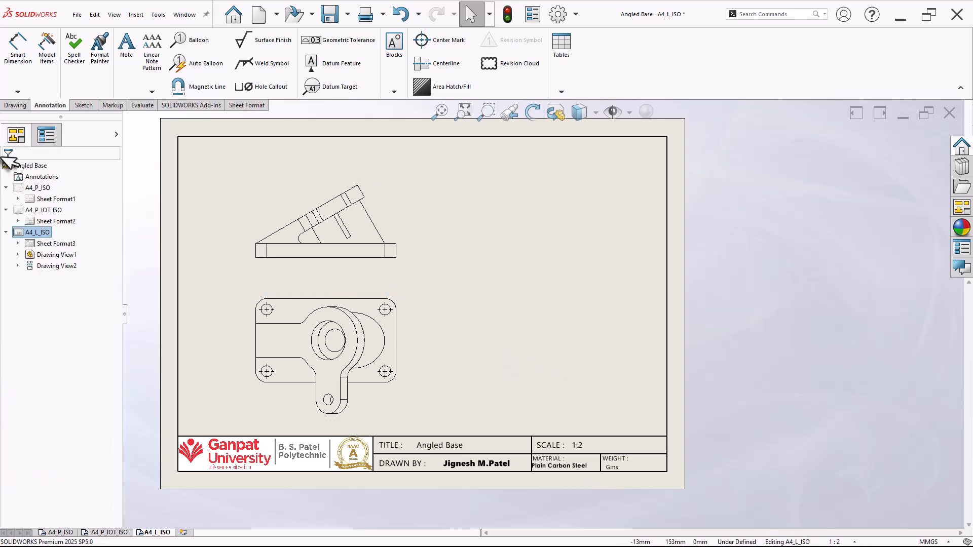
scroll(411, 345, "down", 2)
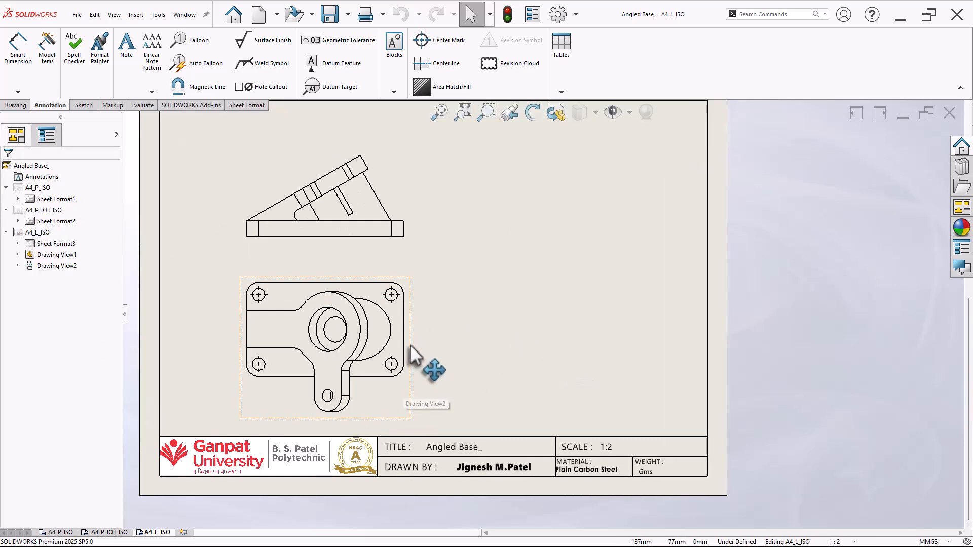
scroll(413, 345, "up", 3)
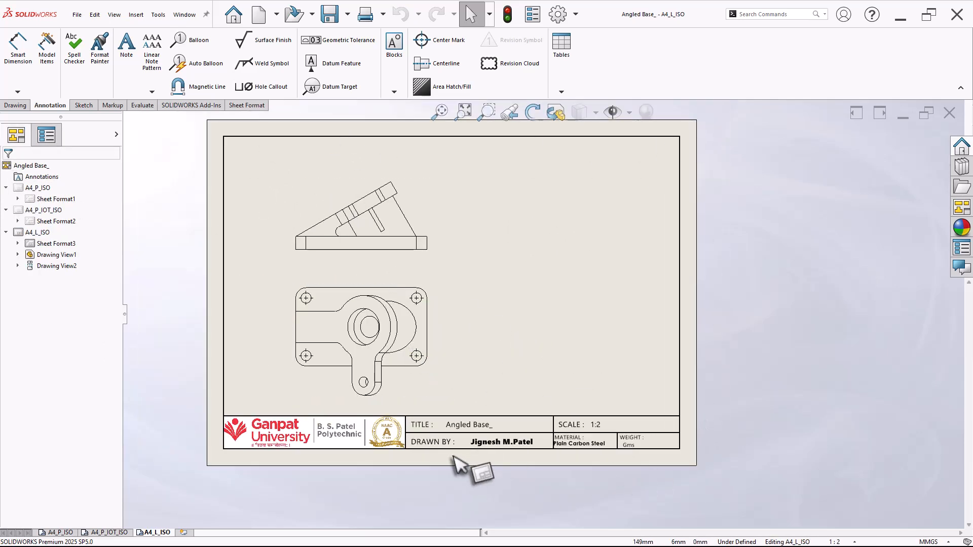
scroll(674, 157, "down", 1)
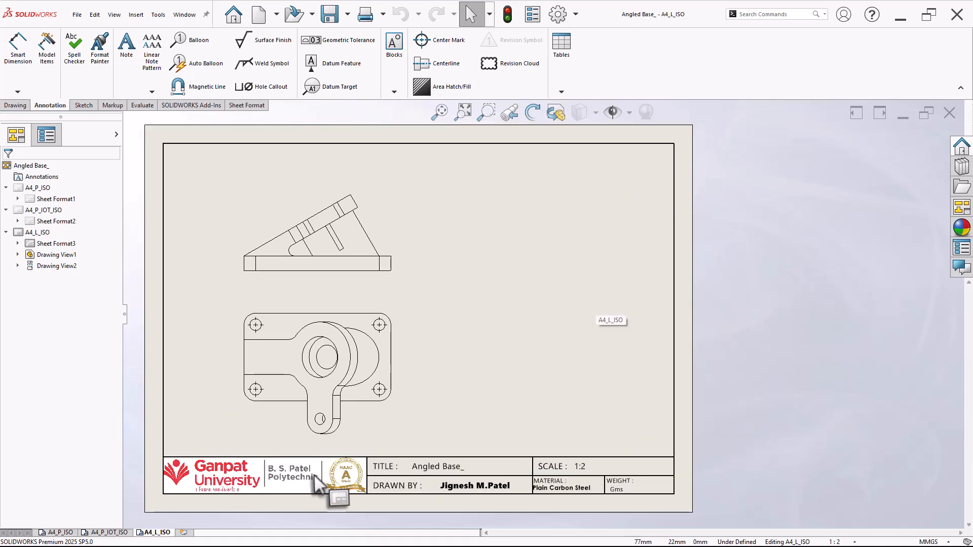
left_click(428, 449)
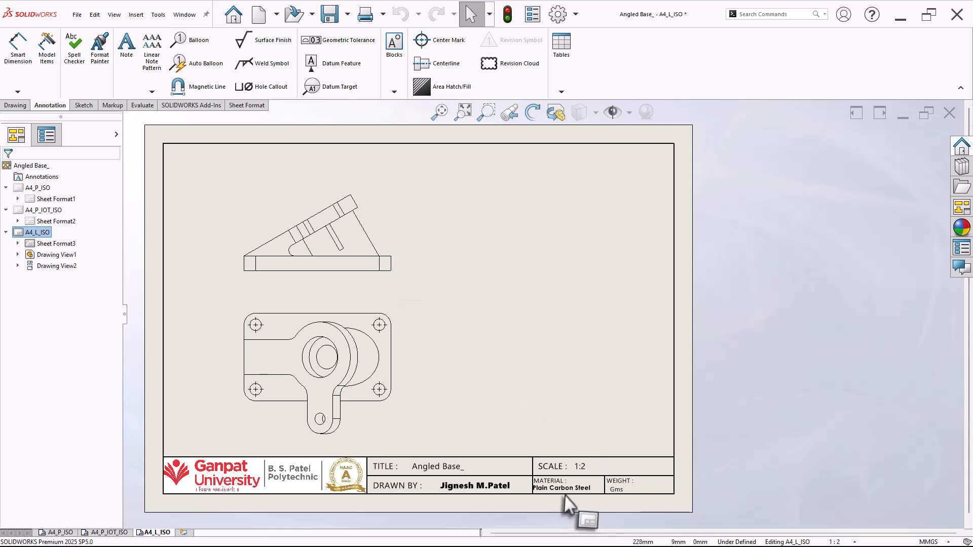
Open the part from the front view and add a custom Weight property of type Text linked to the part's Mass.
left_click(375, 275)
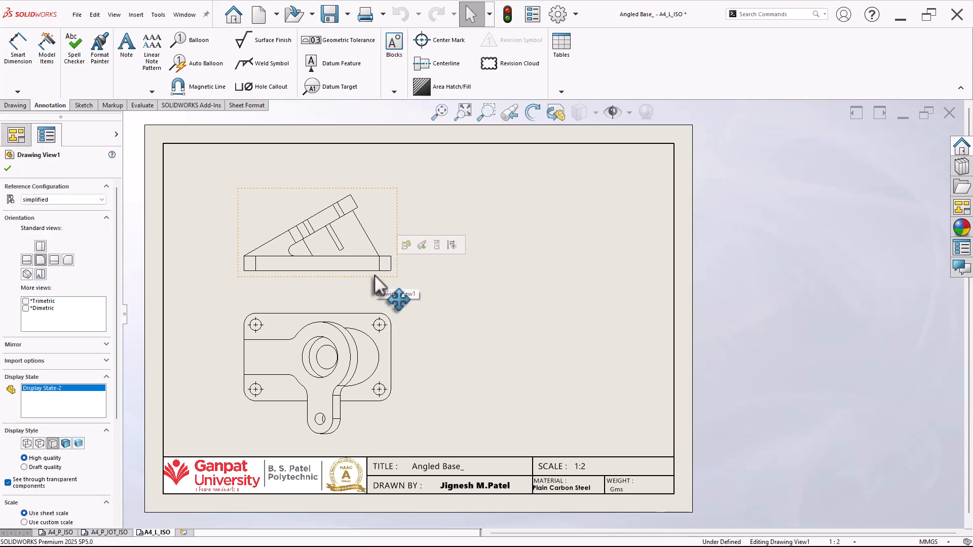
left_click(408, 248)
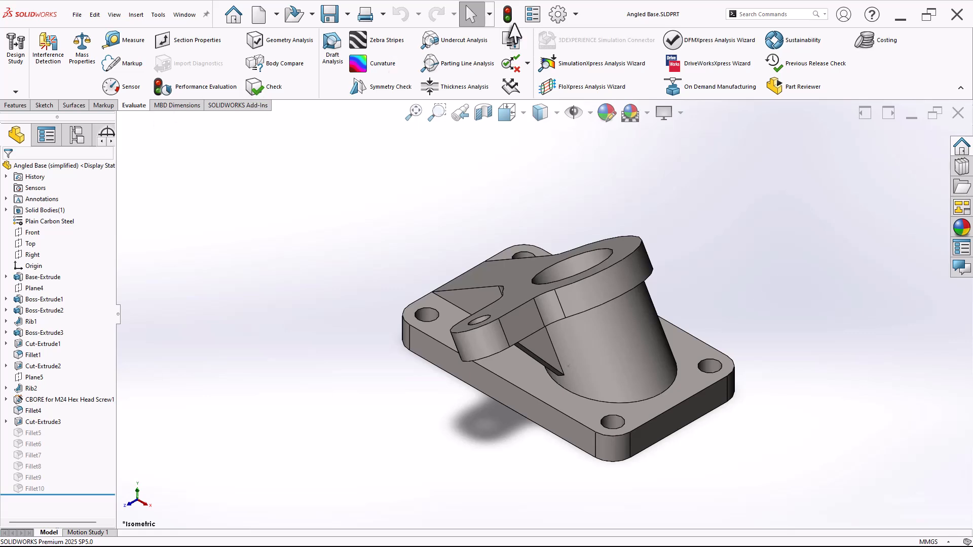
left_click(533, 15)
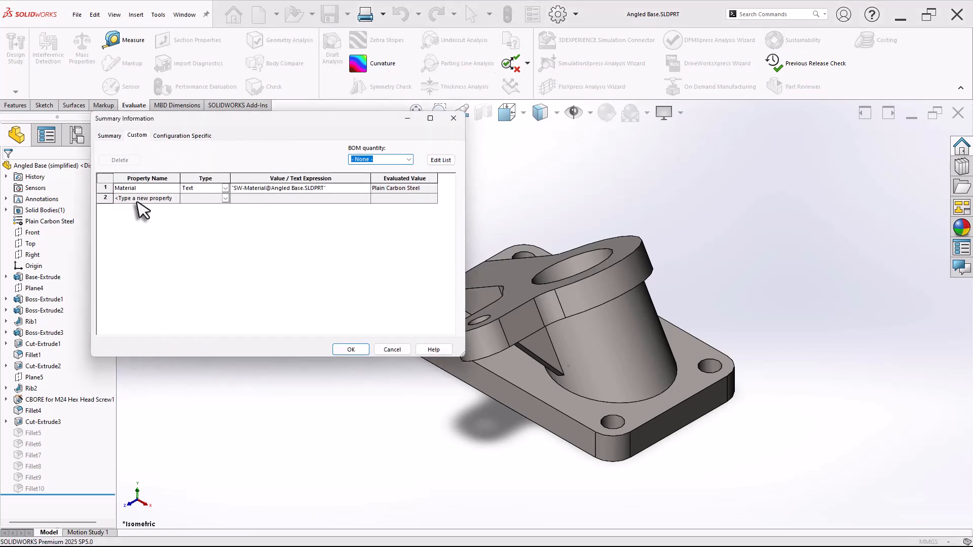
left_click(173, 198)
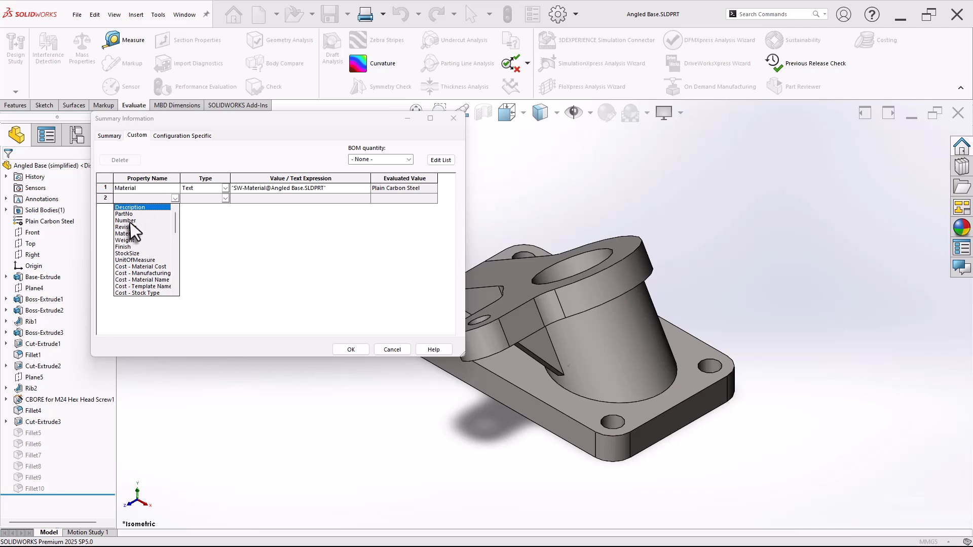
left_click(125, 240)
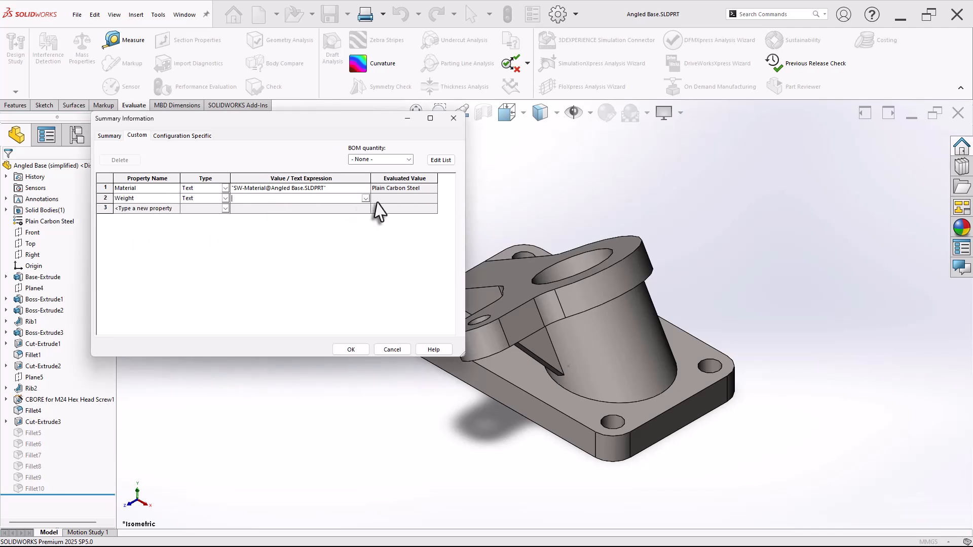
left_click(365, 199)
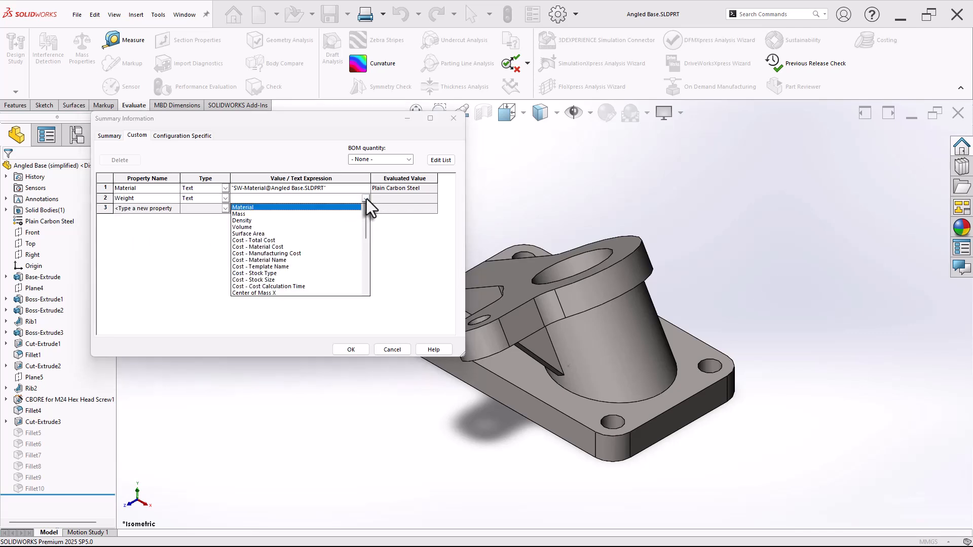
left_click(239, 215)
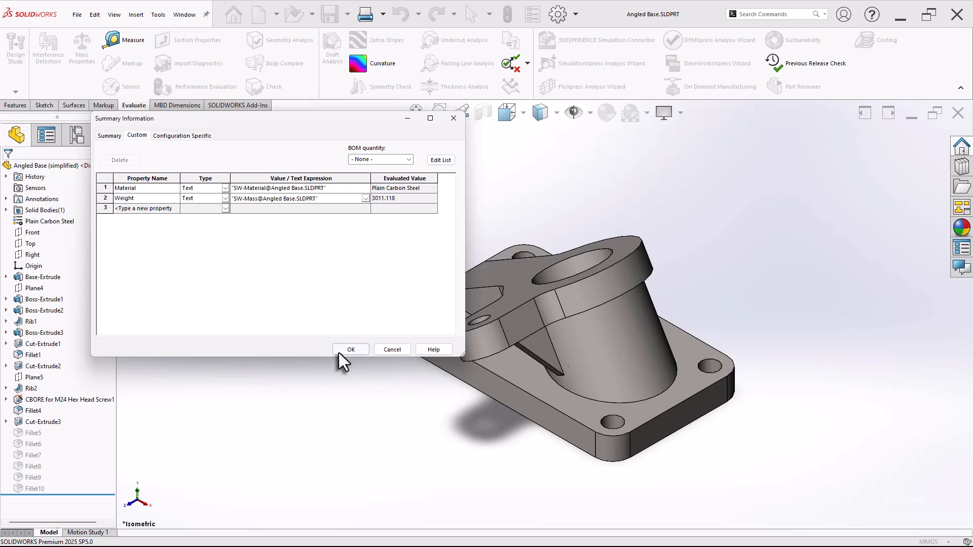
left_click(354, 350)
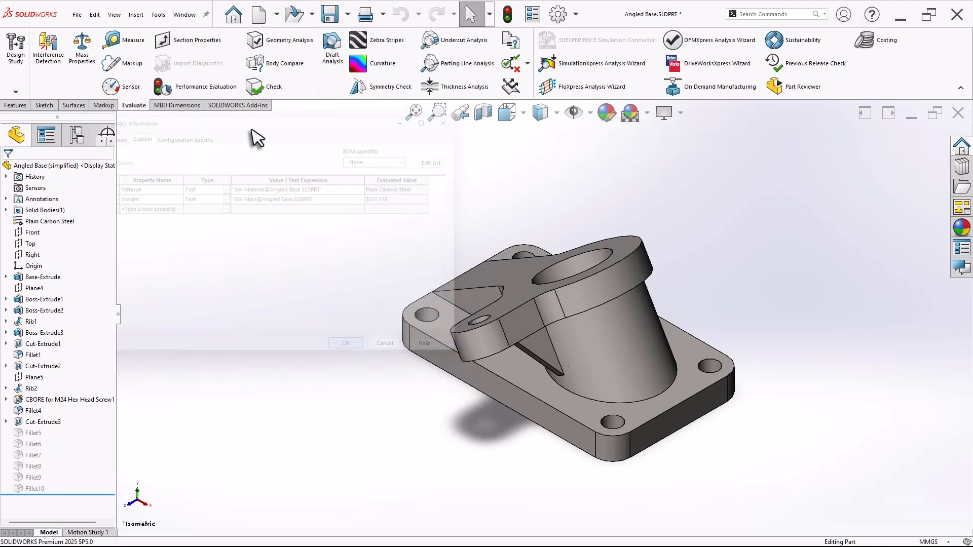
Return to the Angled Base_ drawing and examine the weight entry in its title block.
left_click(186, 16)
left_click(220, 139)
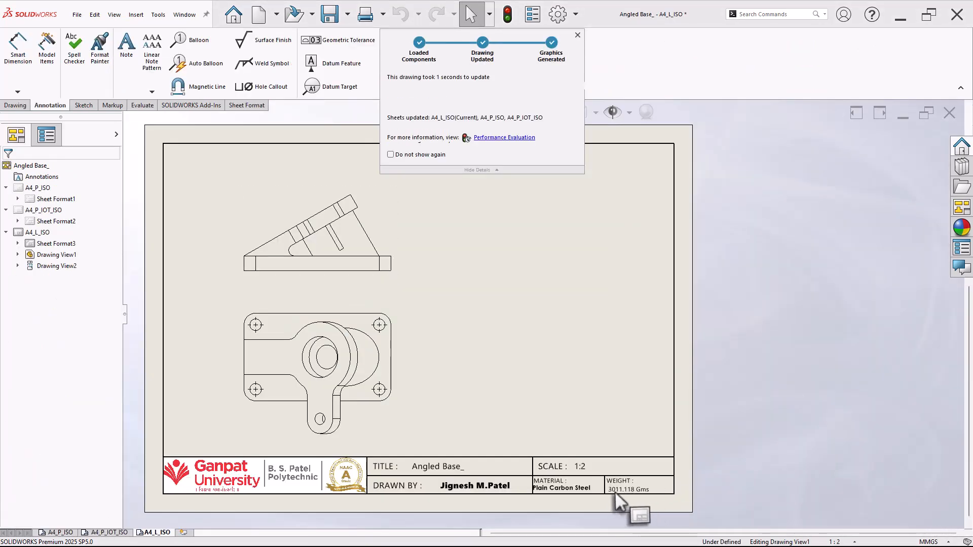
scroll(631, 494, "down", 3)
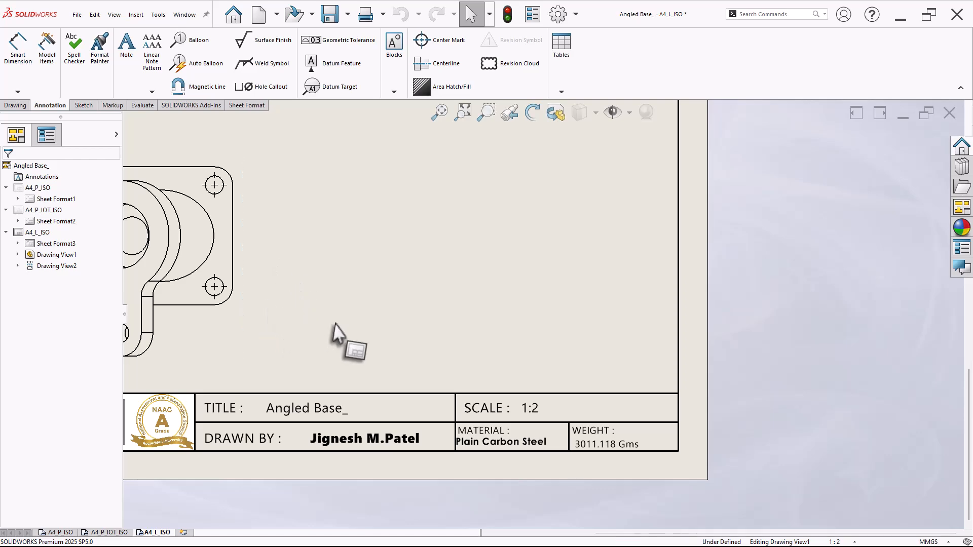
key("f")
scroll(591, 359, "down", 2)
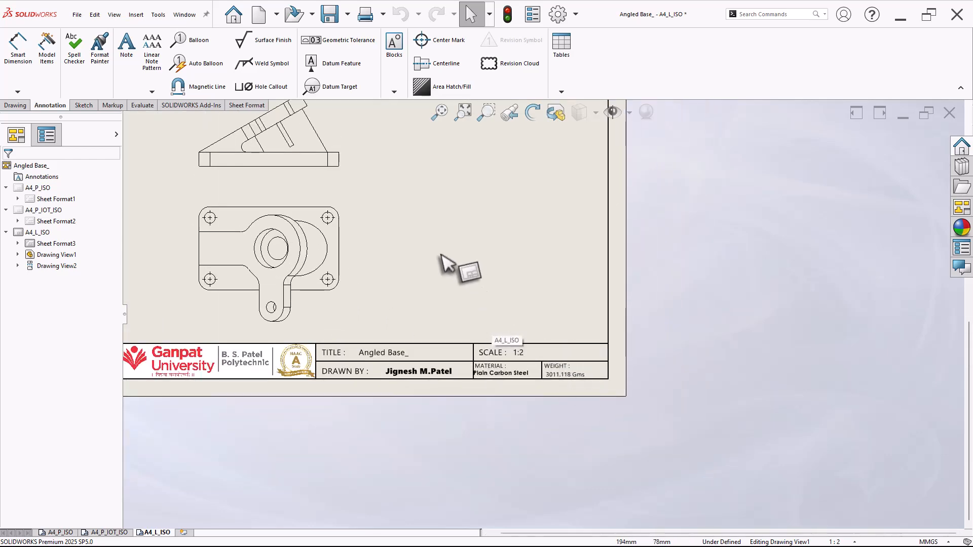
scroll(440, 255, "up", 2)
scroll(437, 177, "down", 1)
Open the part from the front view, change its material to Copper and save the part.
left_click(337, 204)
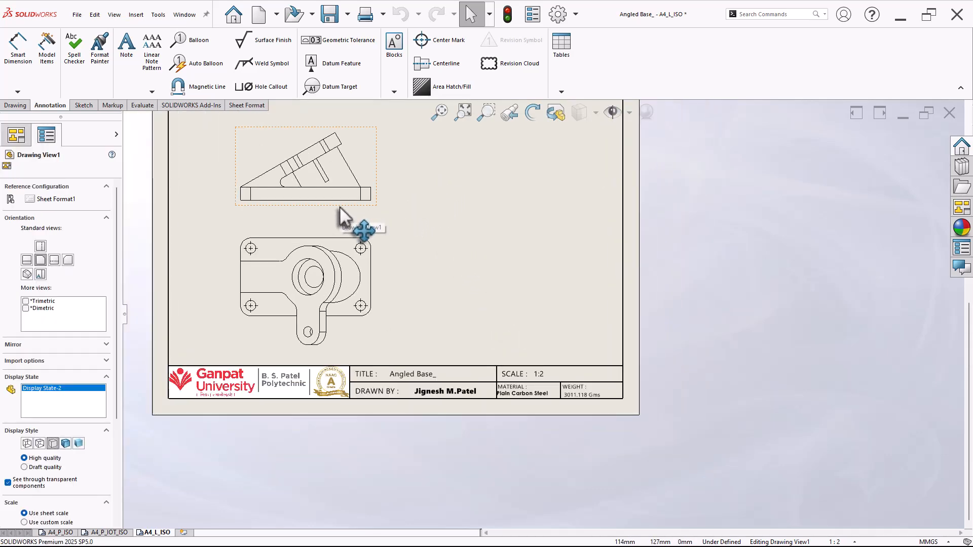
left_click(369, 178)
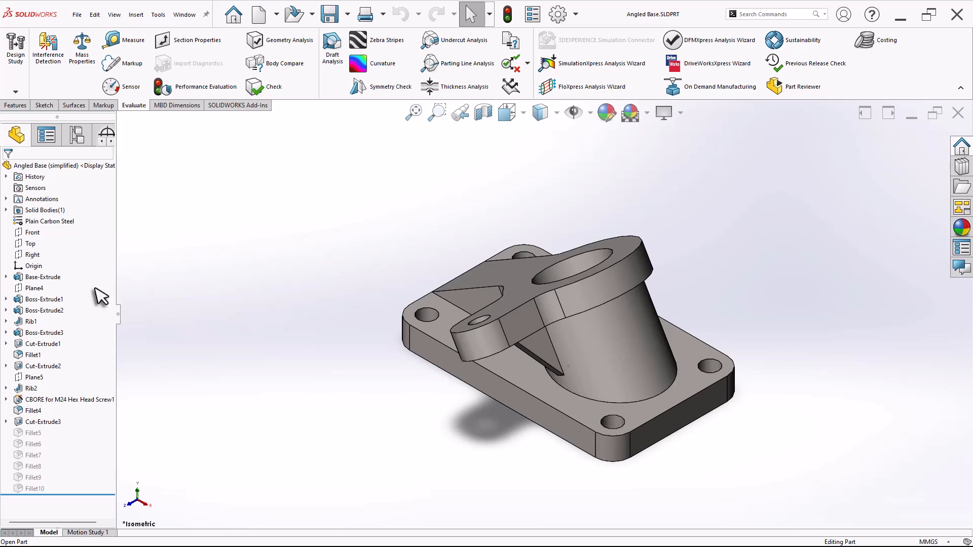
right_click(48, 224)
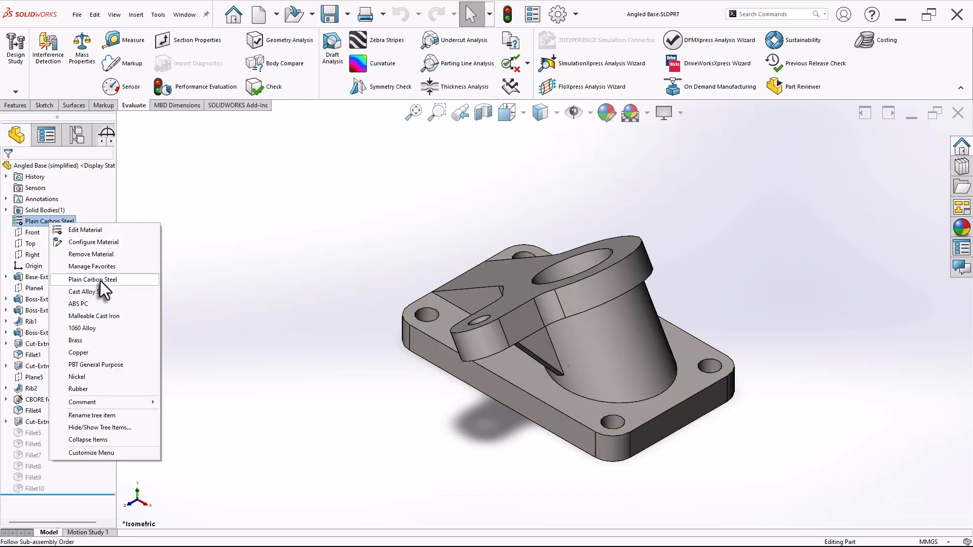
left_click(83, 353)
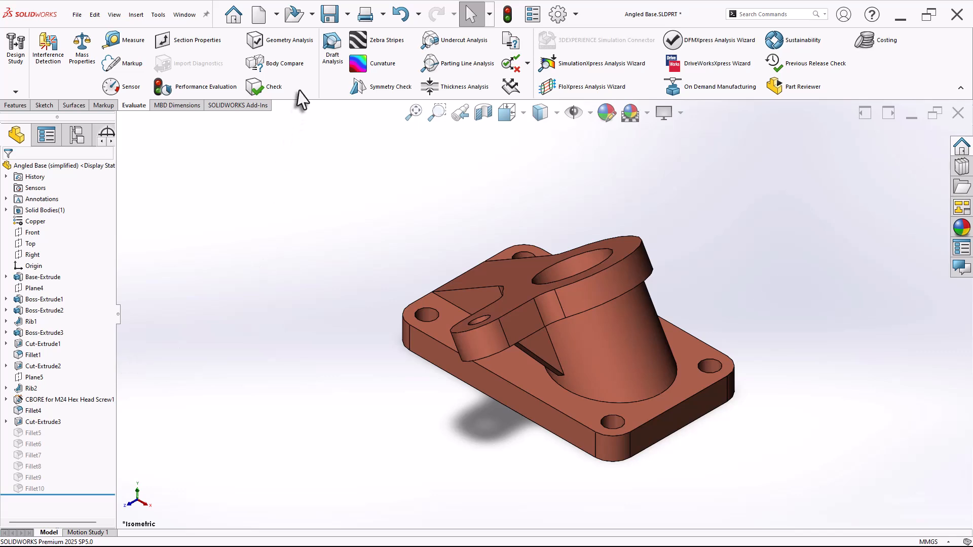
left_click(325, 13)
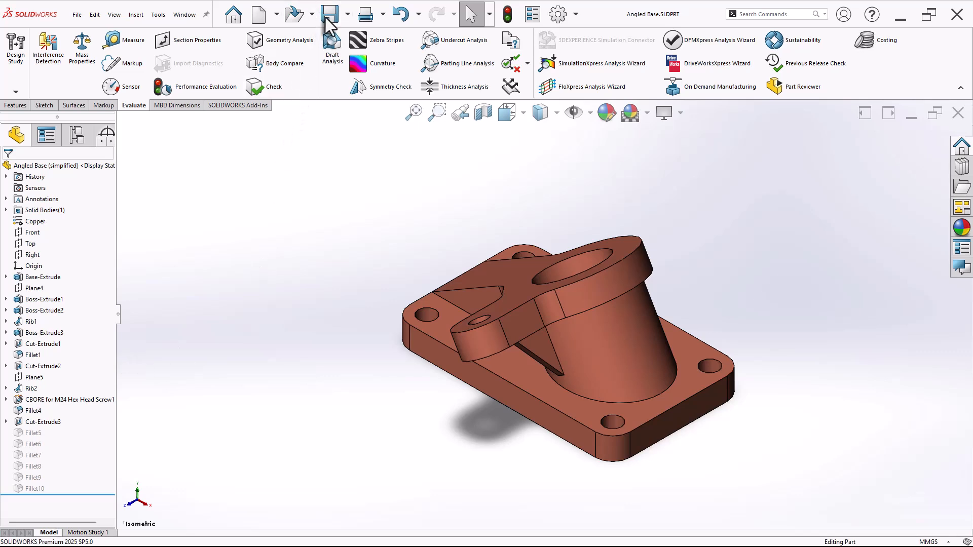
Switch back to the Angled Base_ drawing and check the material and weight in the title block.
left_click(184, 15)
left_click(236, 141)
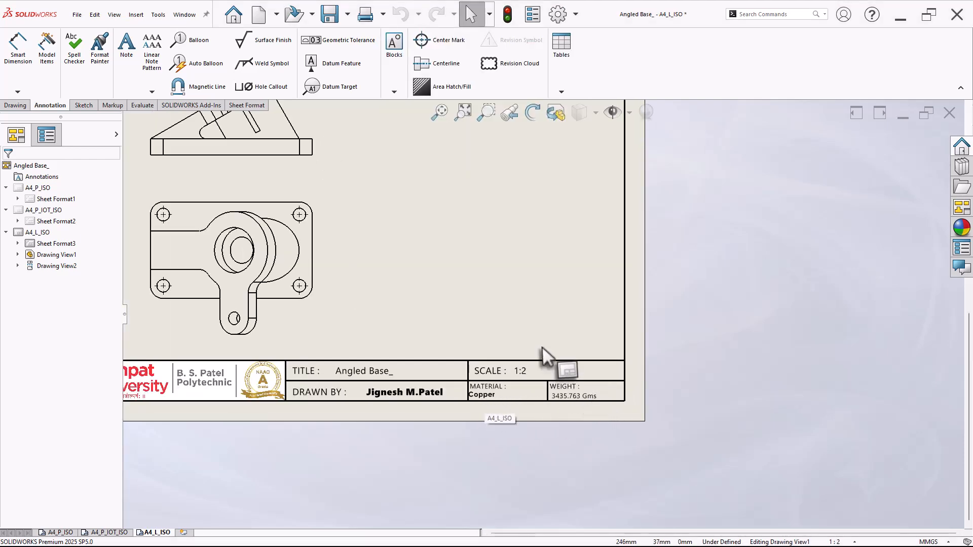
scroll(544, 335, "up", 4)
scroll(549, 284, "down", 2)
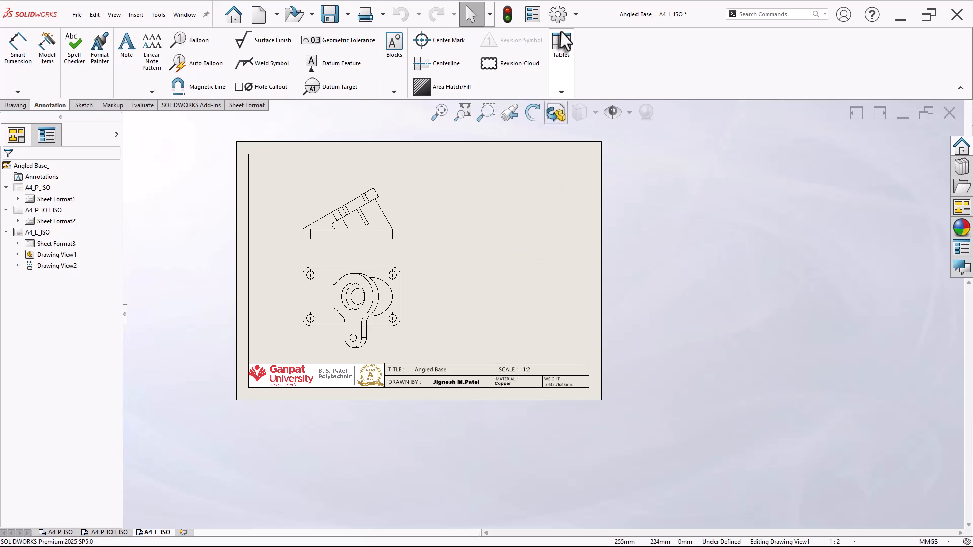
Check the Document Templates folders in the File Locations system options, including Ganpat University Templates, and leave without changes.
left_click(558, 14)
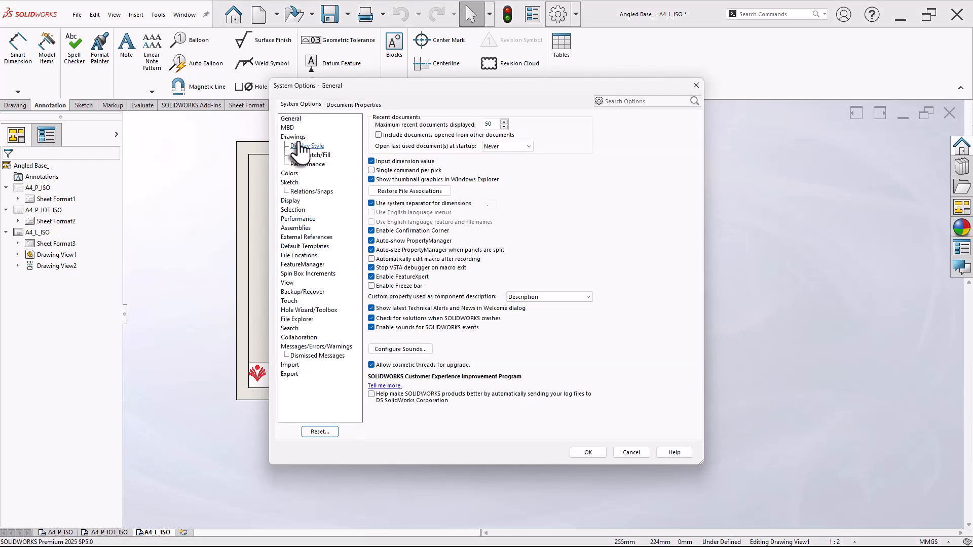
left_click(299, 256)
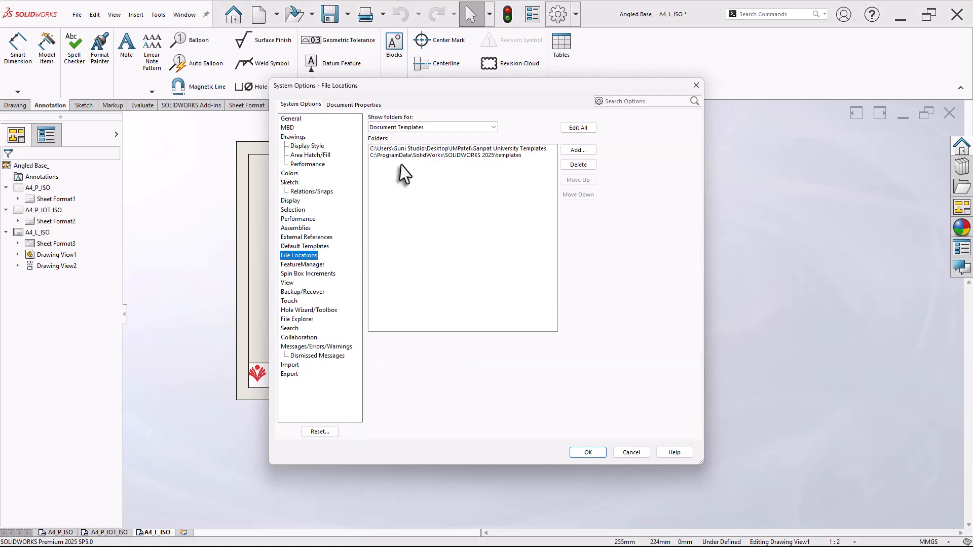
left_click(488, 149)
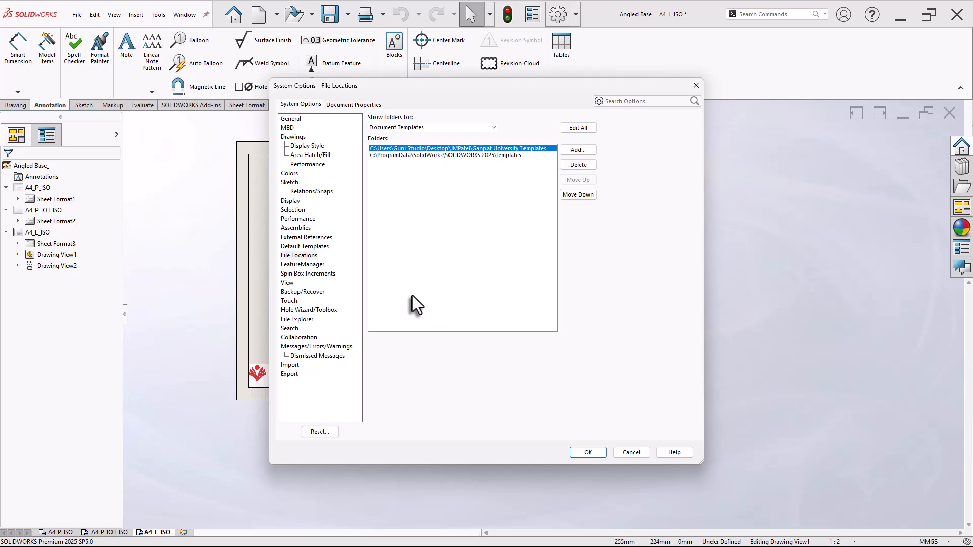
left_click(629, 452)
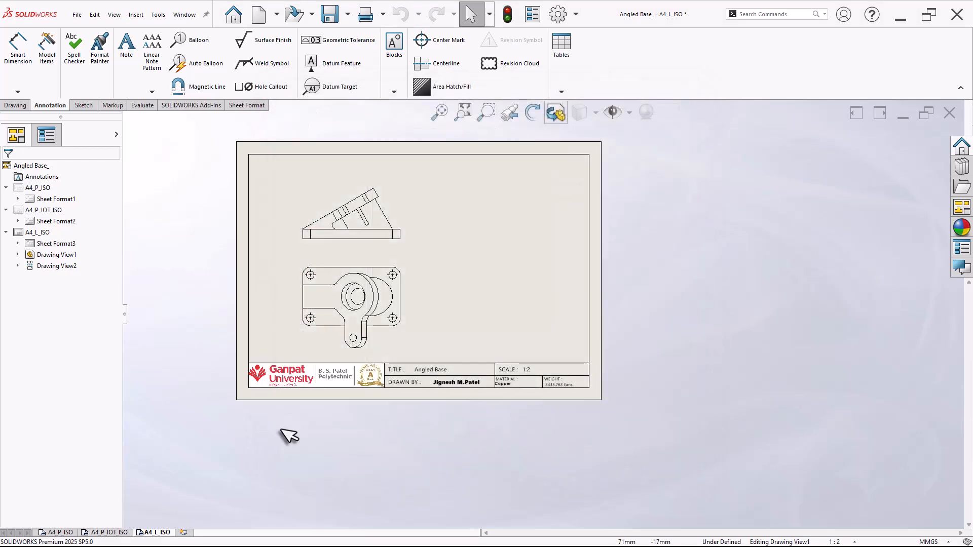
Inspect the A4_P_ISO and A4_P_IOT_ISO sheets, looking closely at the title block of the A4_P_IOT_ISO sheet.
left_click(57, 535)
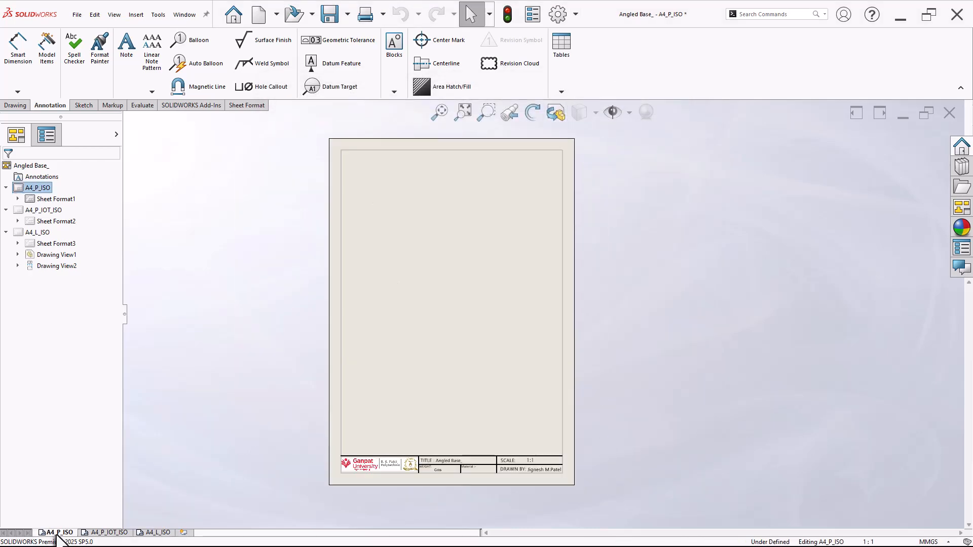
left_click(109, 533)
scroll(561, 314, "down", 2)
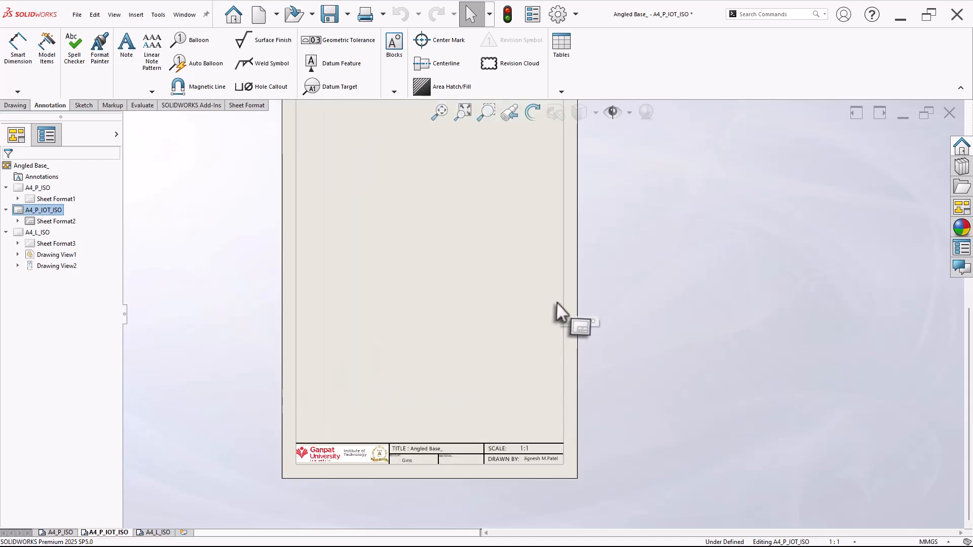
scroll(362, 456, "down", 2)
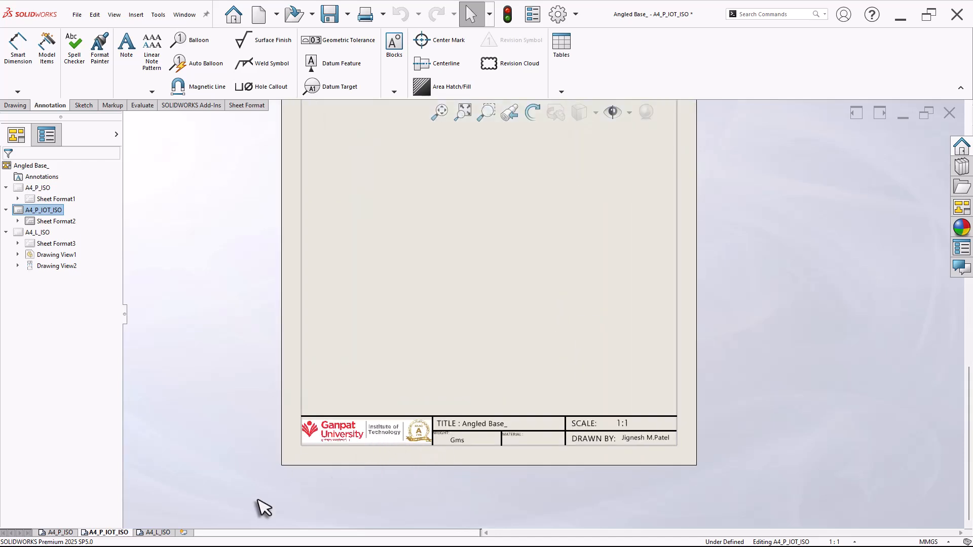
On the A4_L_ISO sheet, replace the model referenced by the upper view, Drawing View1, with Support.SLDPRT.
left_click(163, 533)
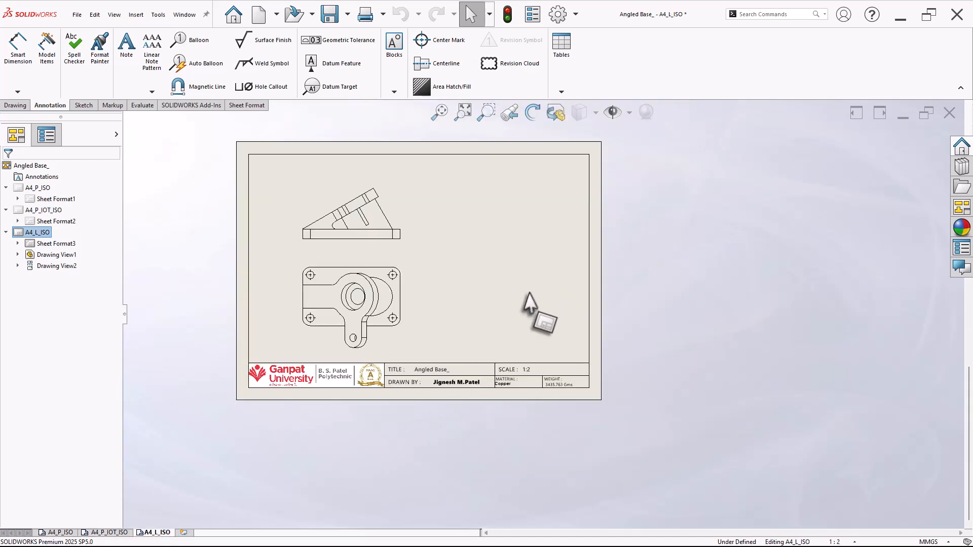
scroll(508, 262, "down", 2)
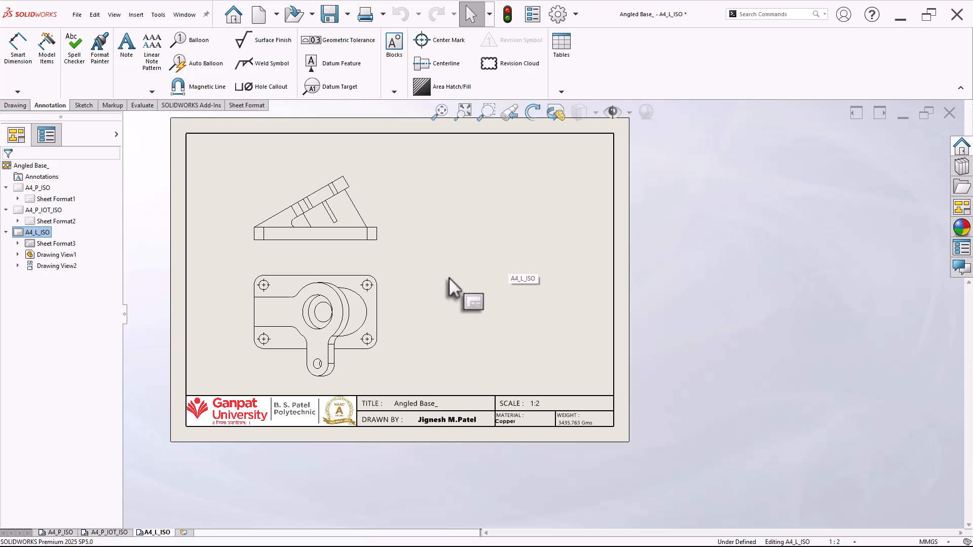
left_click(24, 106)
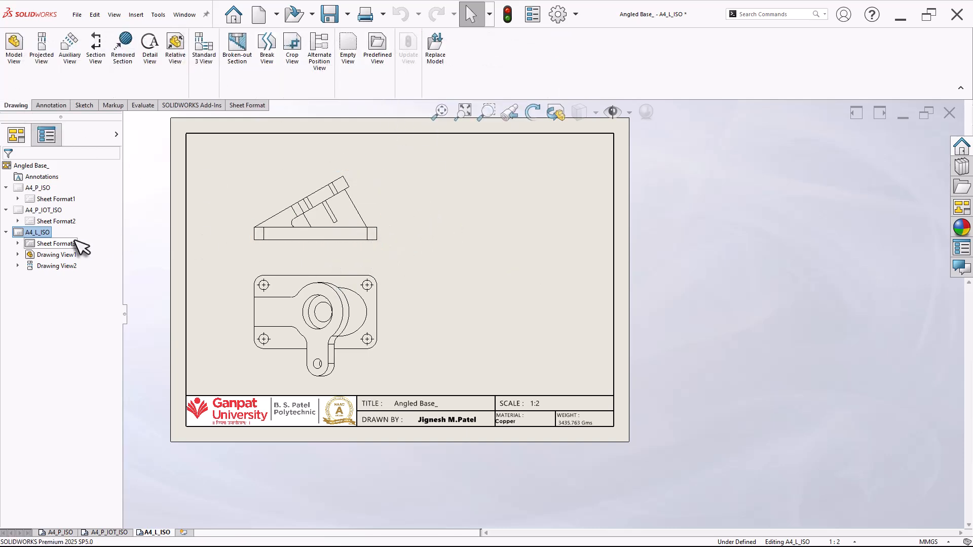
mouse_move(76, 243)
left_mouse_down()
mouse_move(332, 244)
mouse_move(471, 315)
mouse_move(458, 294)
mouse_move(470, 297)
mouse_move(410, 245)
mouse_move(388, 245)
mouse_move(395, 256)
mouse_move(528, 185)
mouse_move(354, 332)
mouse_move(531, 323)
mouse_move(402, 354)
mouse_move(451, 288)
mouse_move(347, 267)
mouse_move(405, 243)
mouse_move(376, 190)
left_mouse_up()
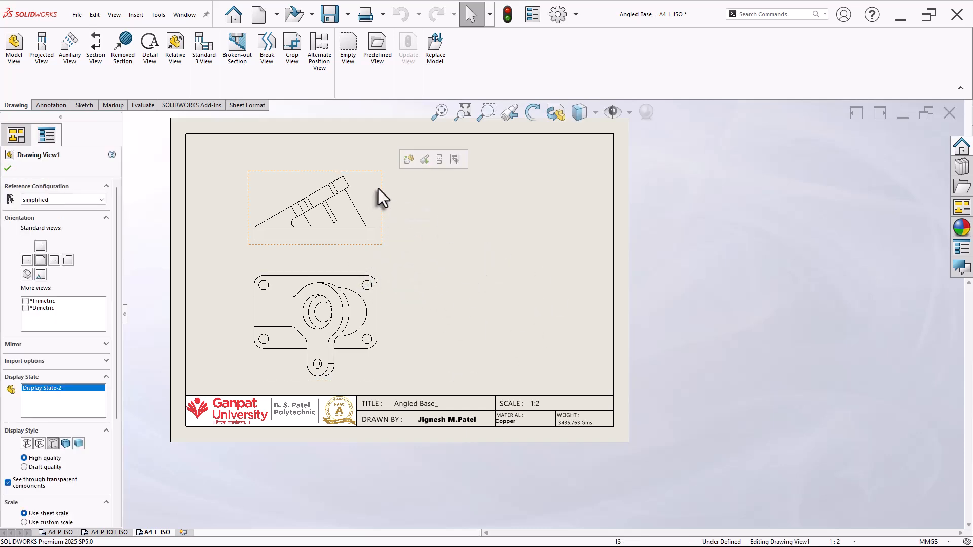
left_click(432, 60)
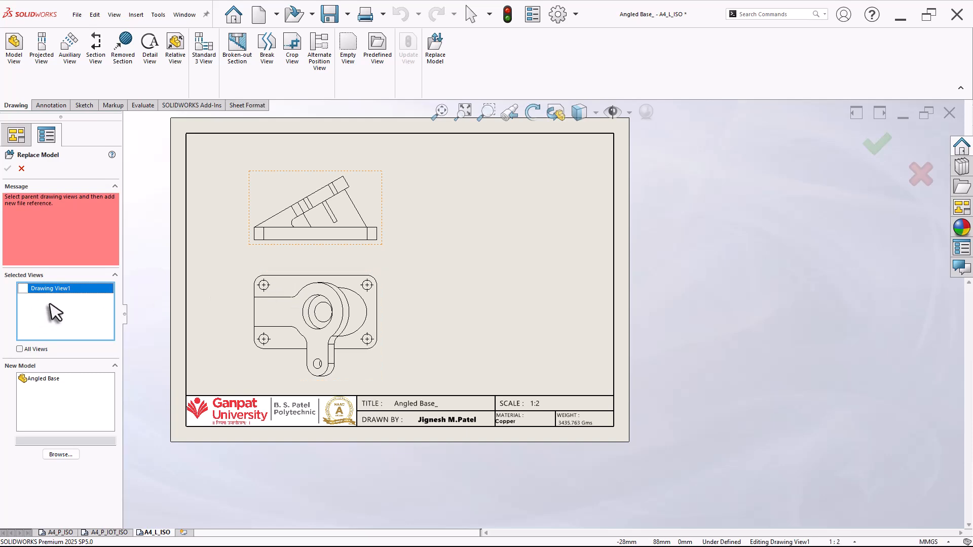
left_click(57, 453)
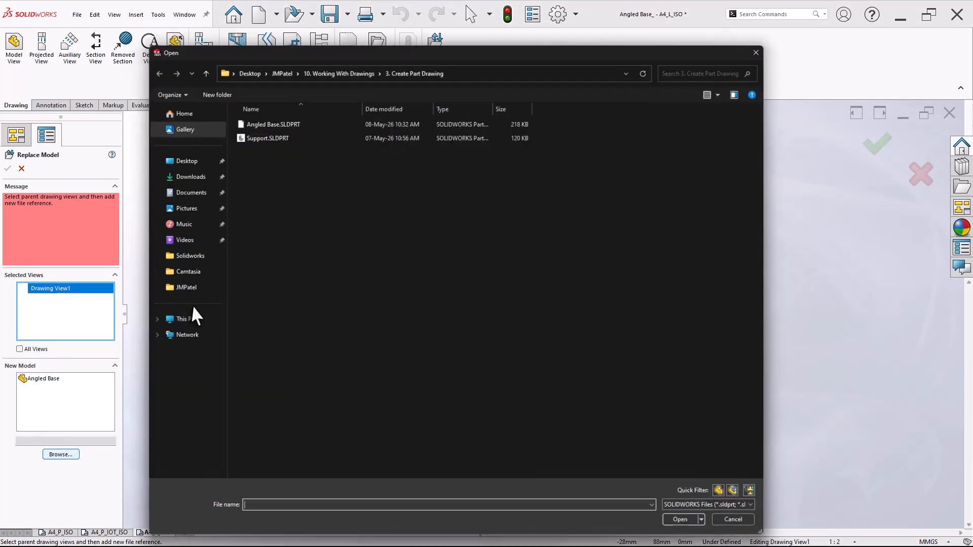
left_click(260, 133)
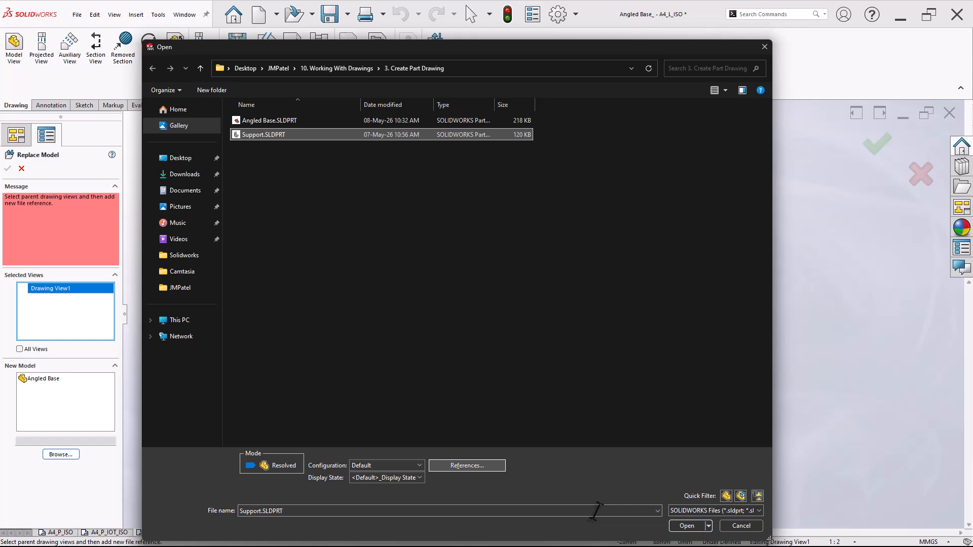
left_click(686, 526)
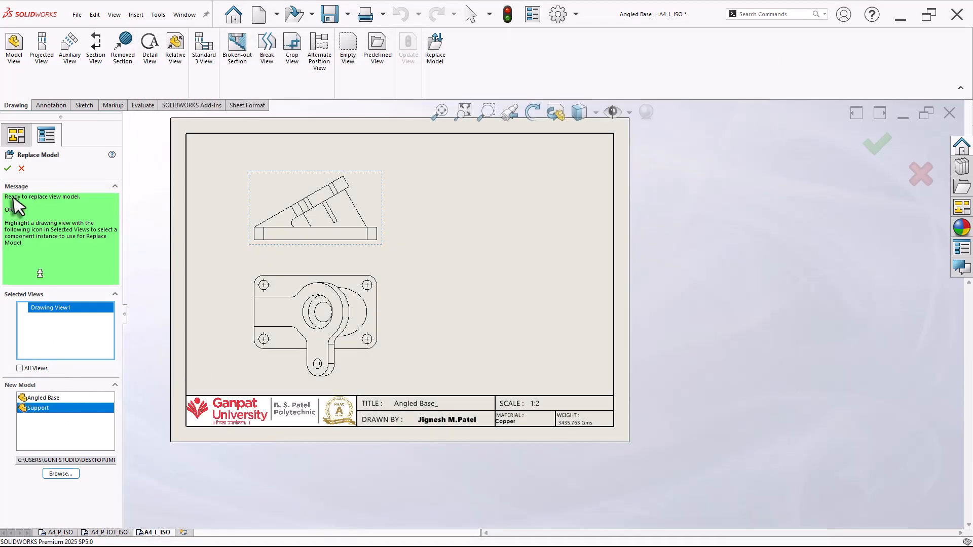
left_click(8, 168)
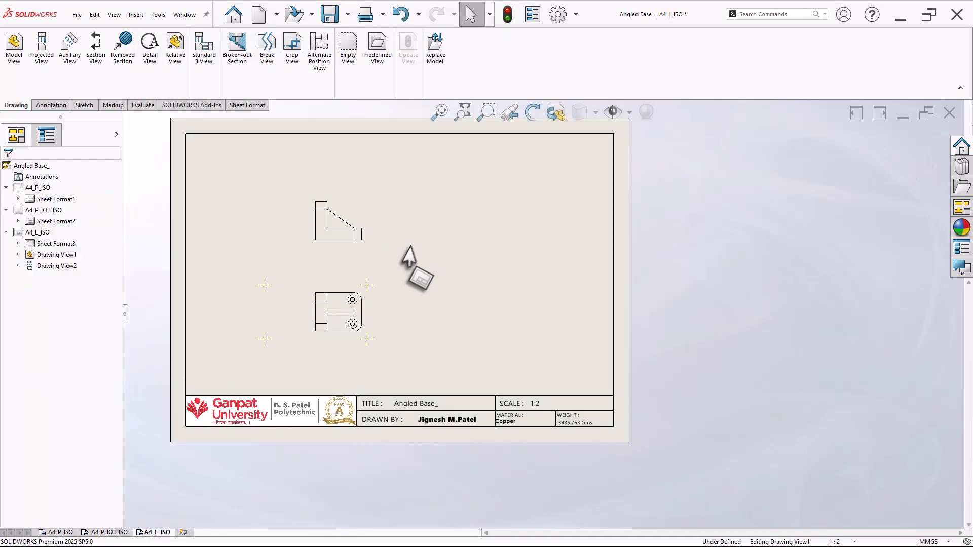
Rebuild the drawing to refresh the linked title block properties and inspect the A4_L_ISO sheet.
left_click(436, 319)
scroll(427, 260, "down", 1)
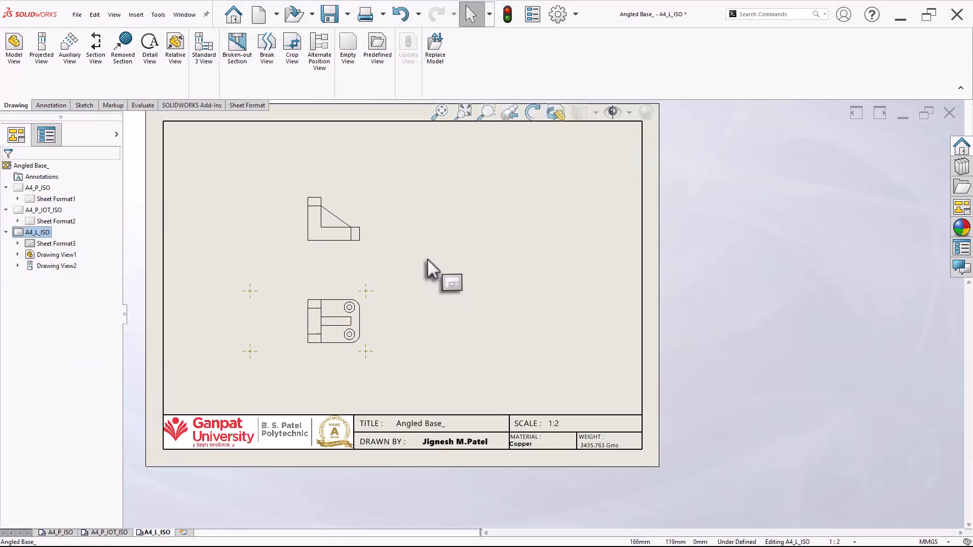
left_click(507, 15)
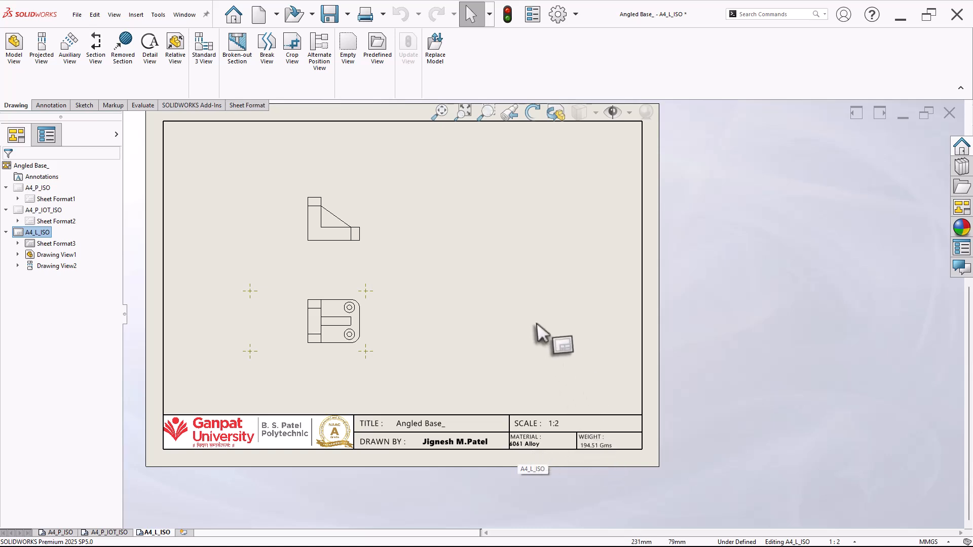
scroll(538, 305, "up", 2)
scroll(533, 233, "down", 1)
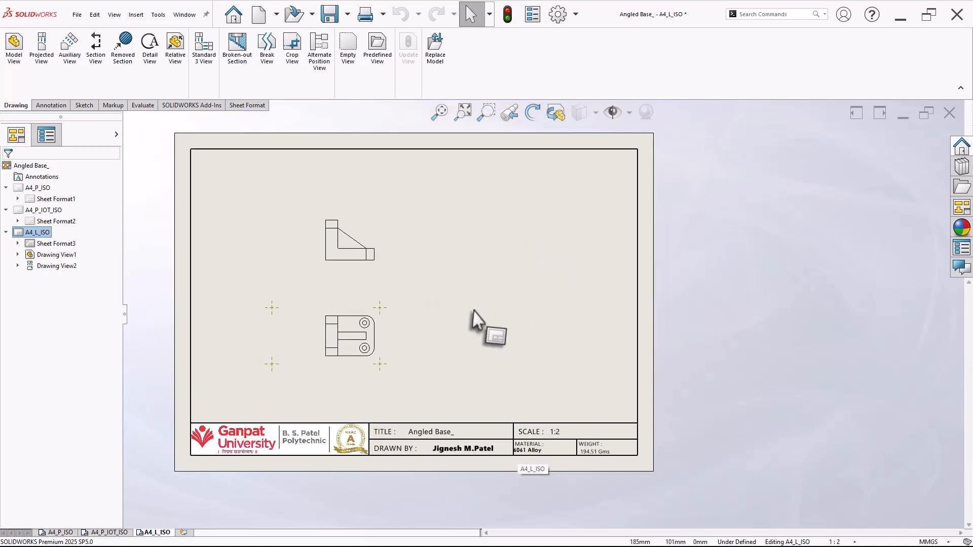